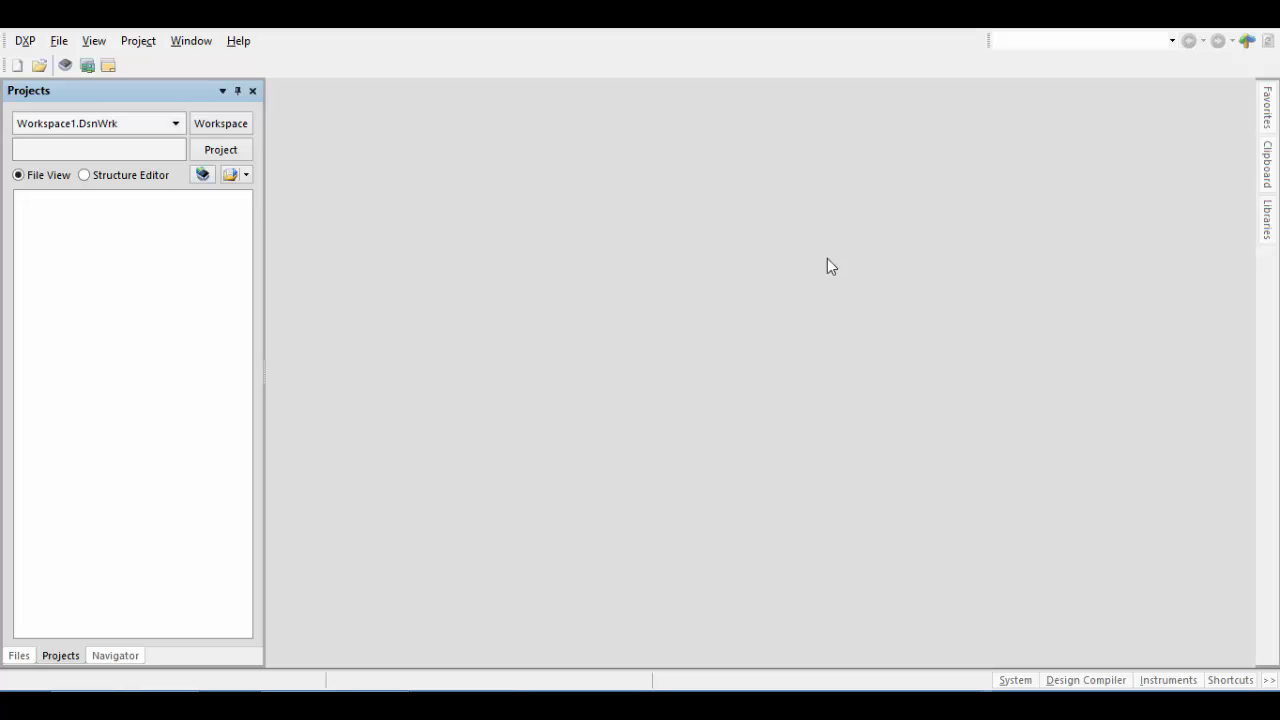
Start a new project of type PCB Project using the <Default> template.
click(59, 42)
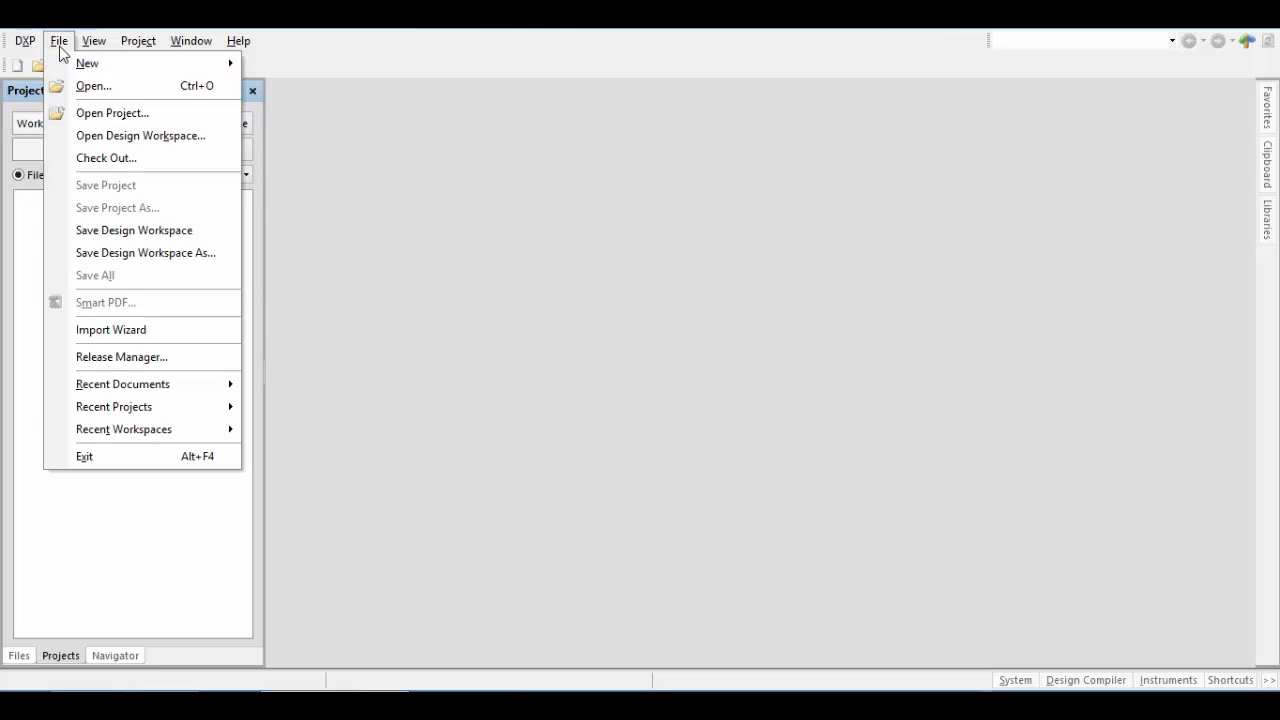
mouse_move(123, 66)
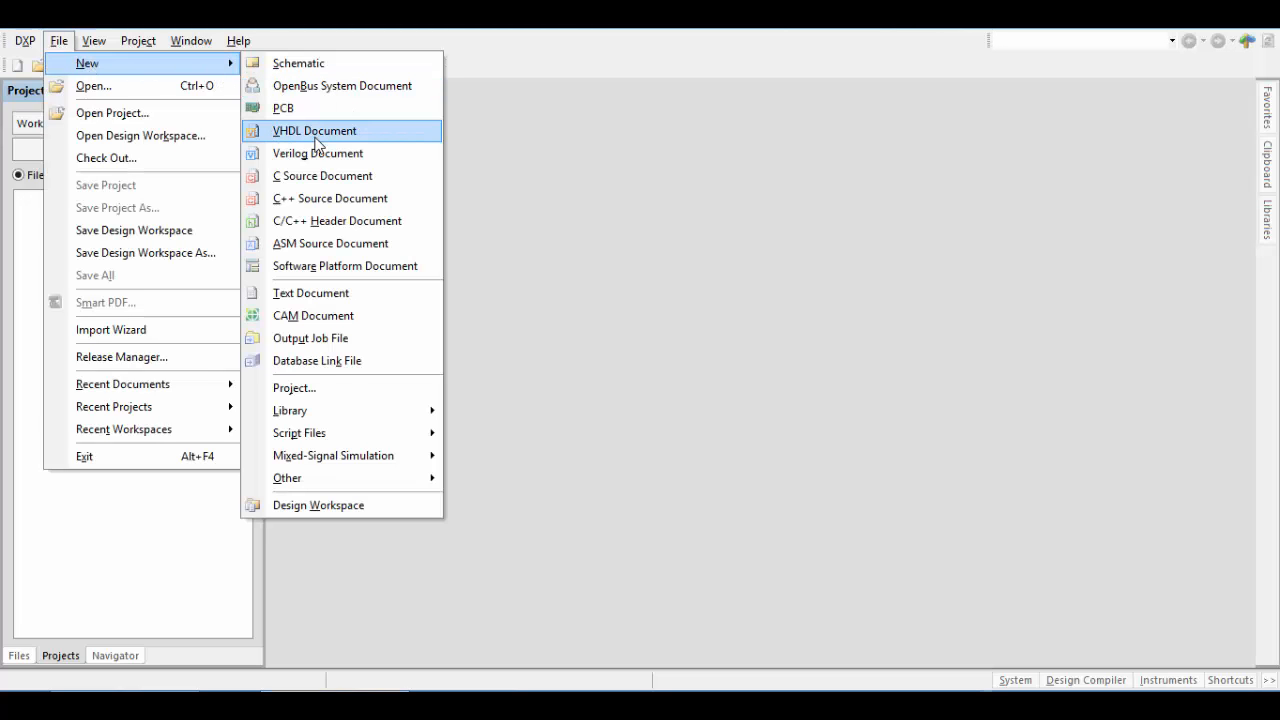
click(329, 389)
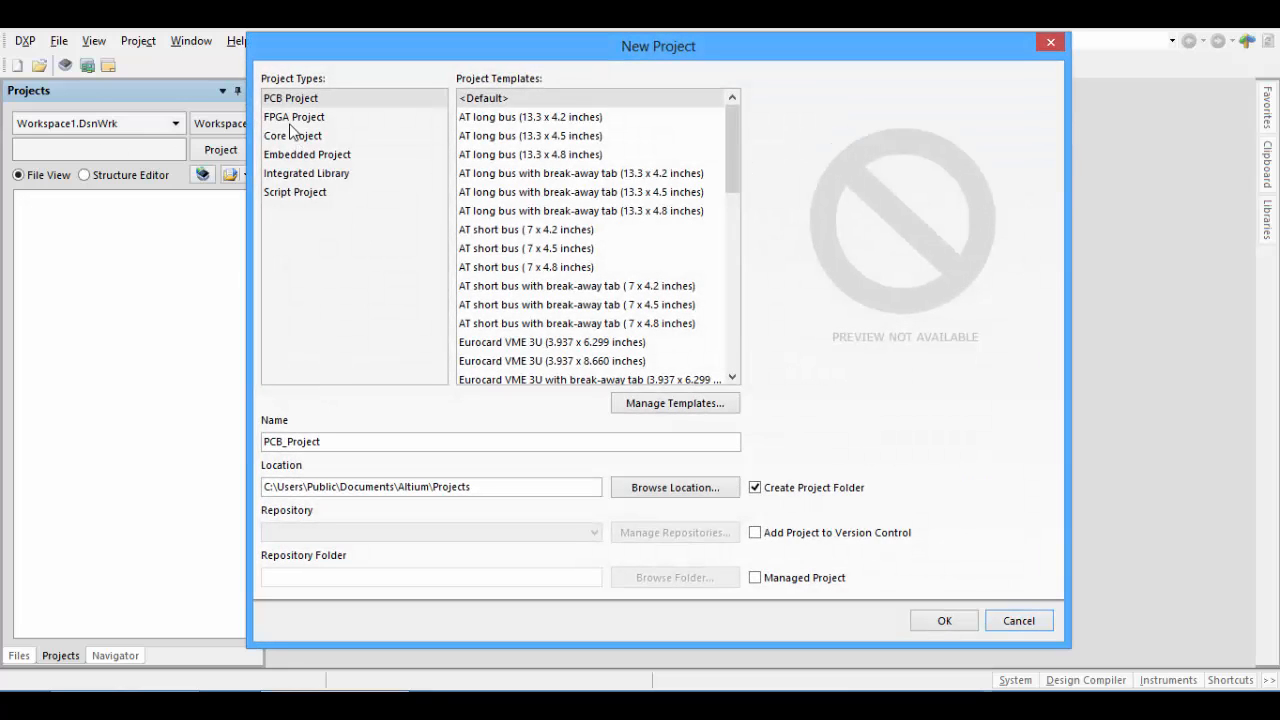
click(314, 100)
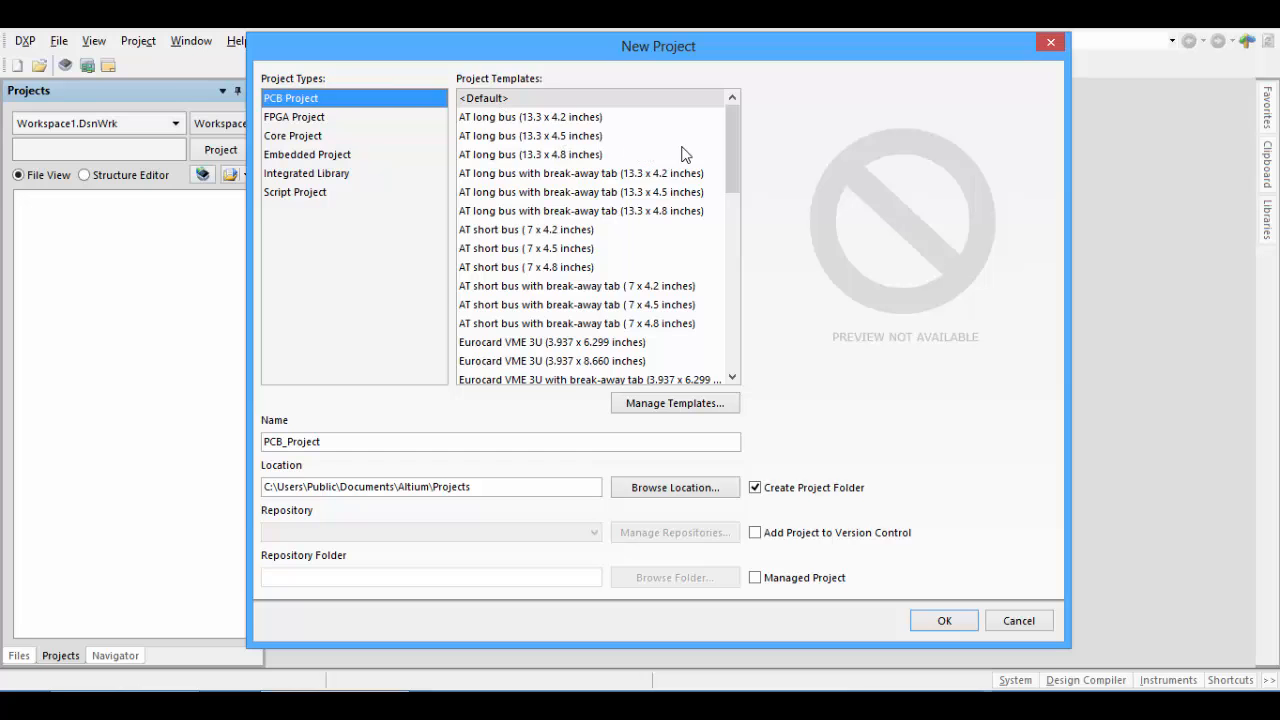
mouse_move(734, 163)
mouse_down()
mouse_move(734, 342)
mouse_move(723, 140)
mouse_up()
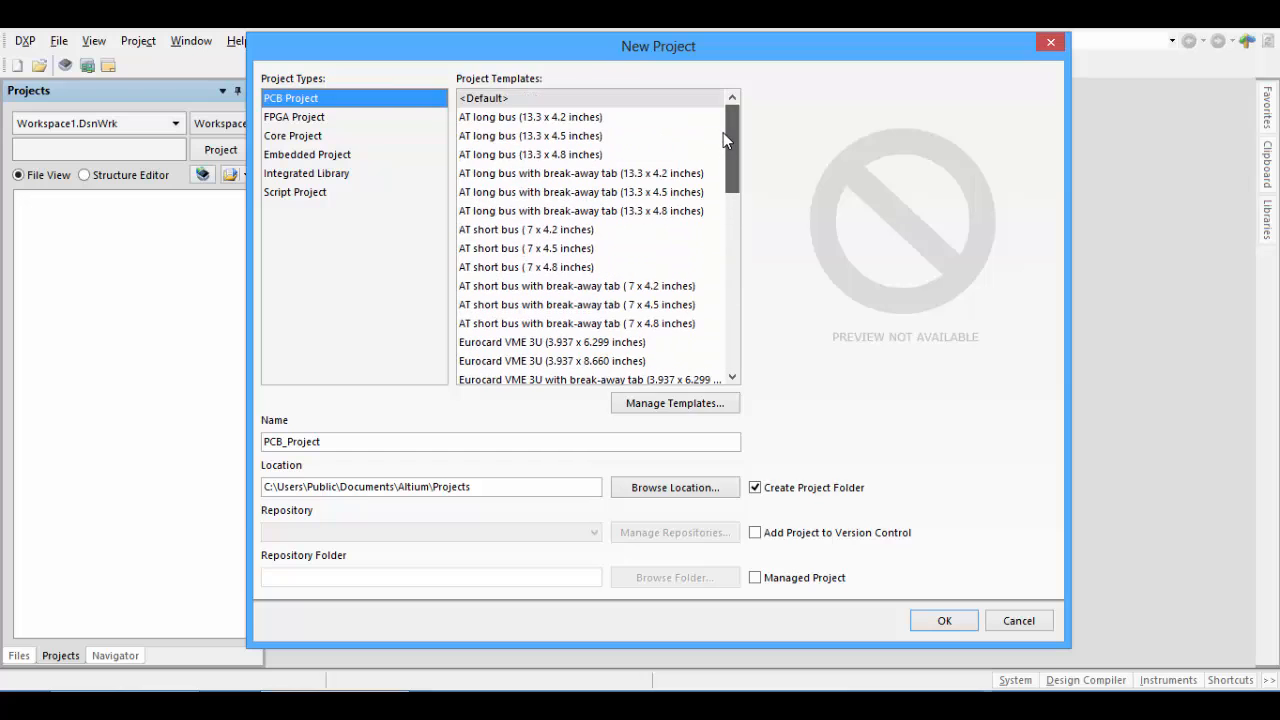
click(510, 100)
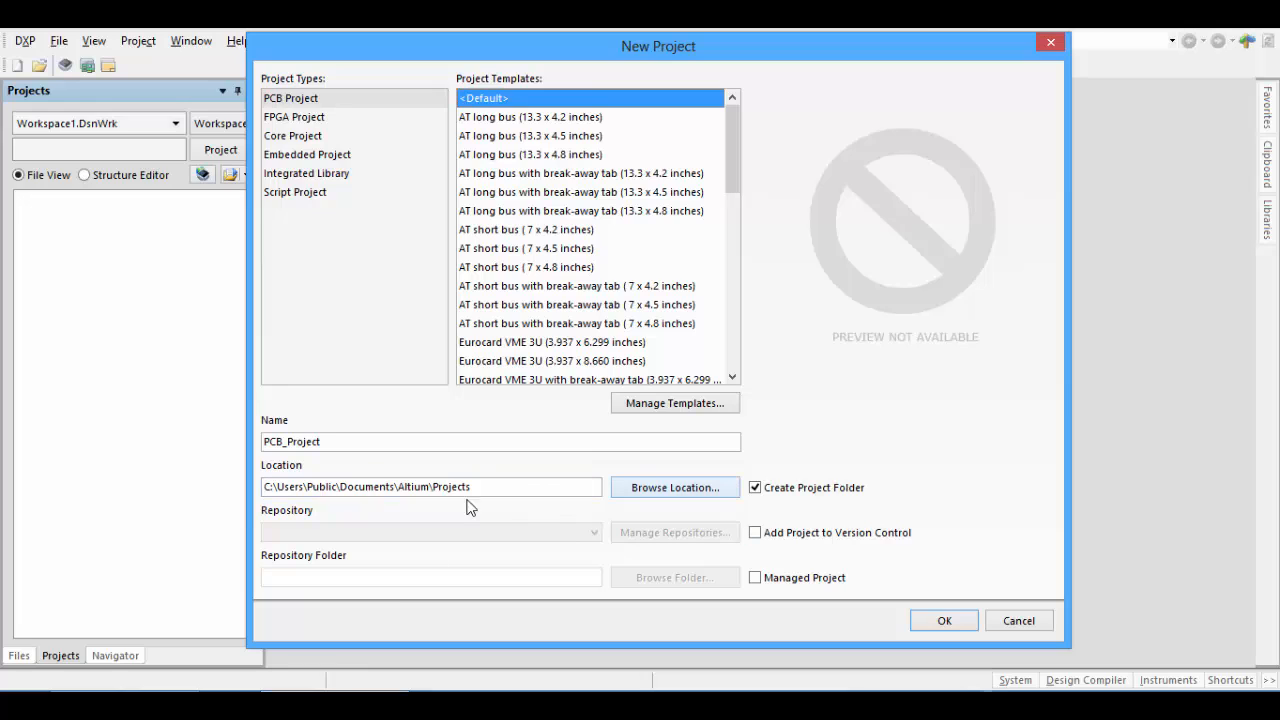
Name the project "Fonte estabilizada sem transformador", create it, and widen the project list to fit the full name.
click(333, 441)
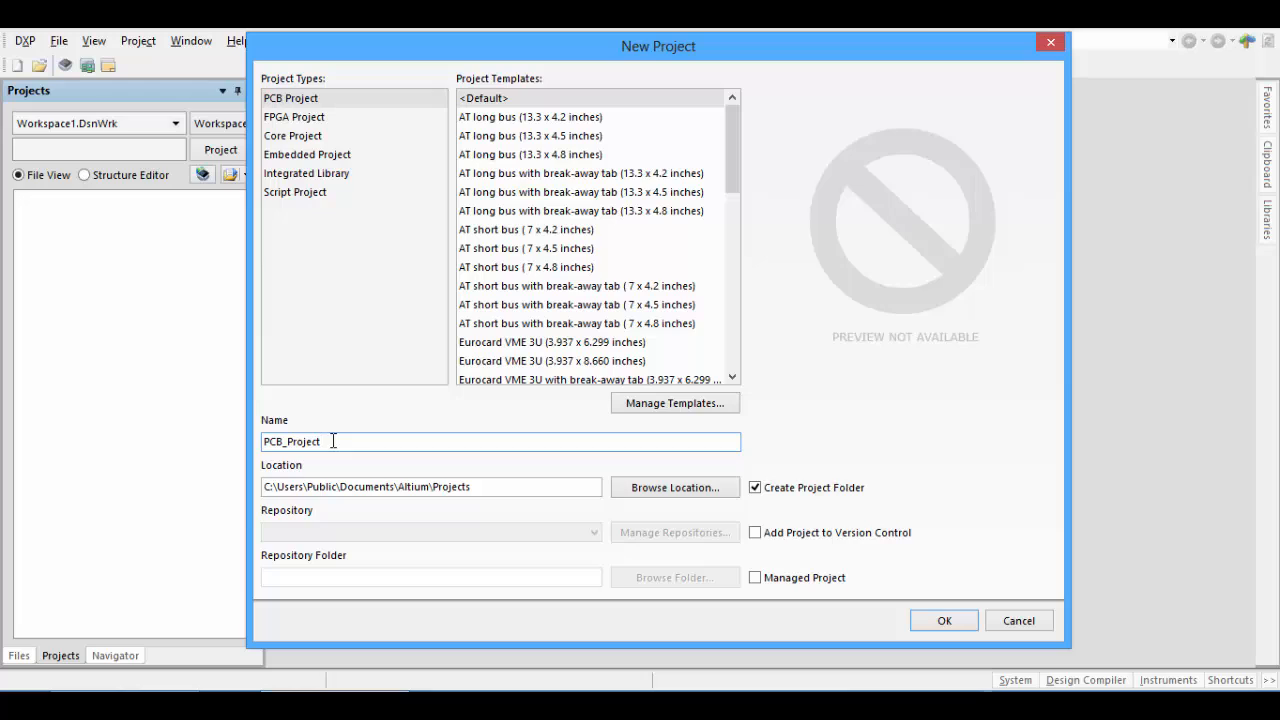
drag(331, 440, 237, 447)
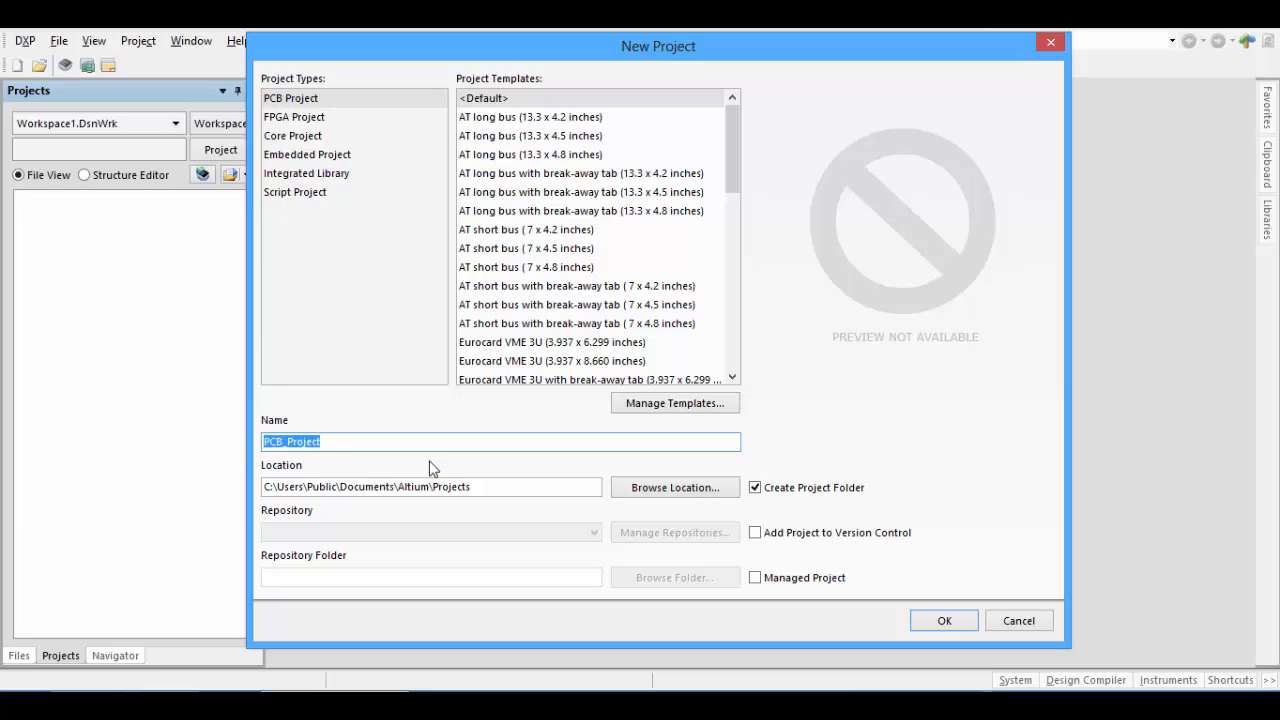
text(Fonte estabilizada se)
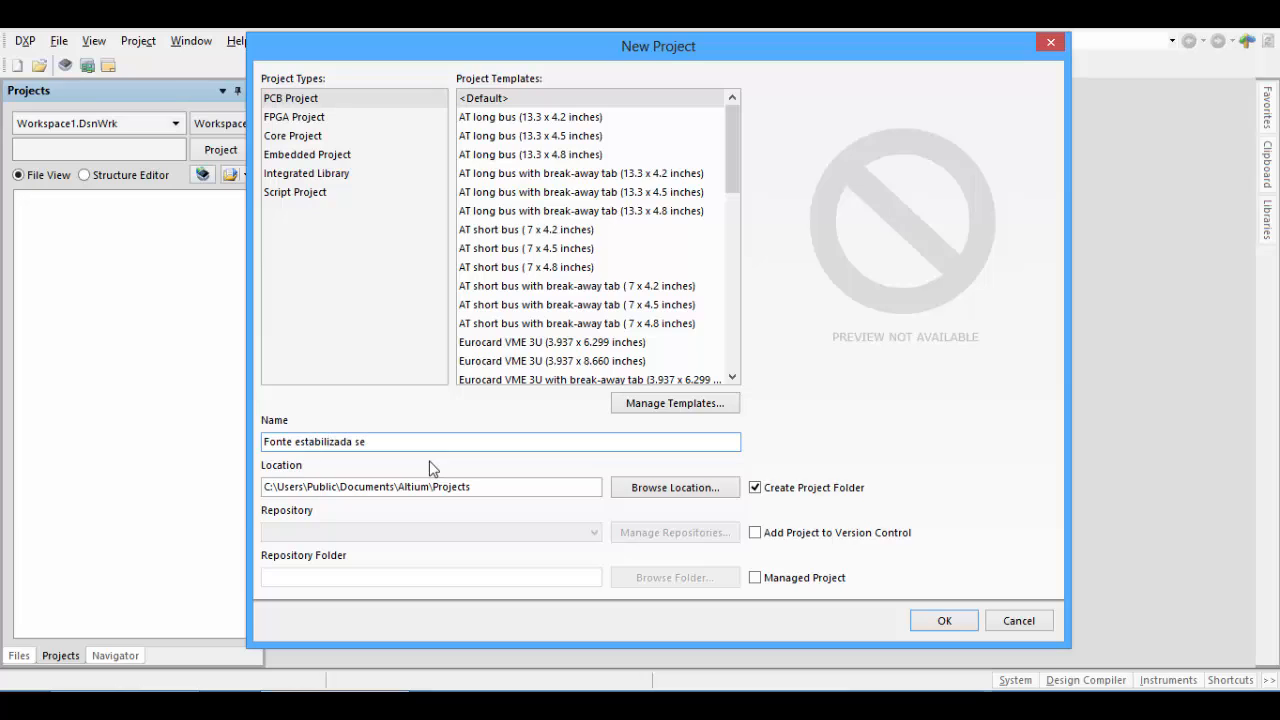
text(m transformador)
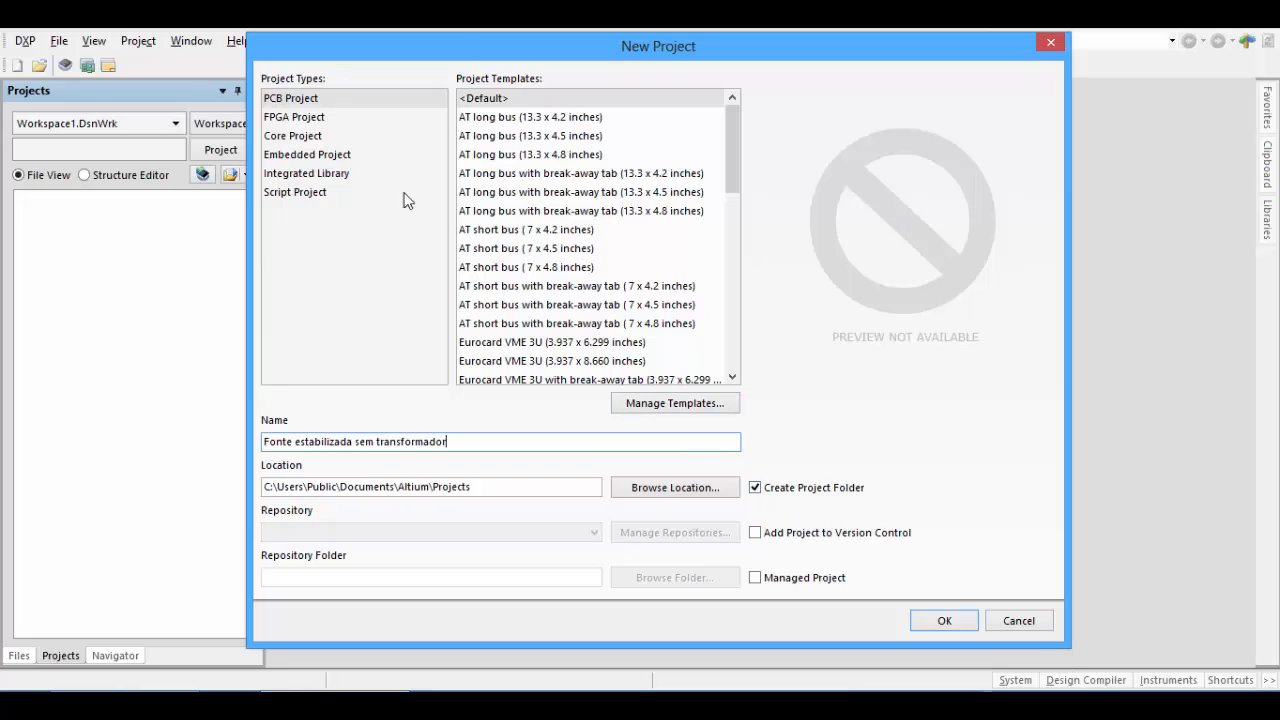
click(943, 624)
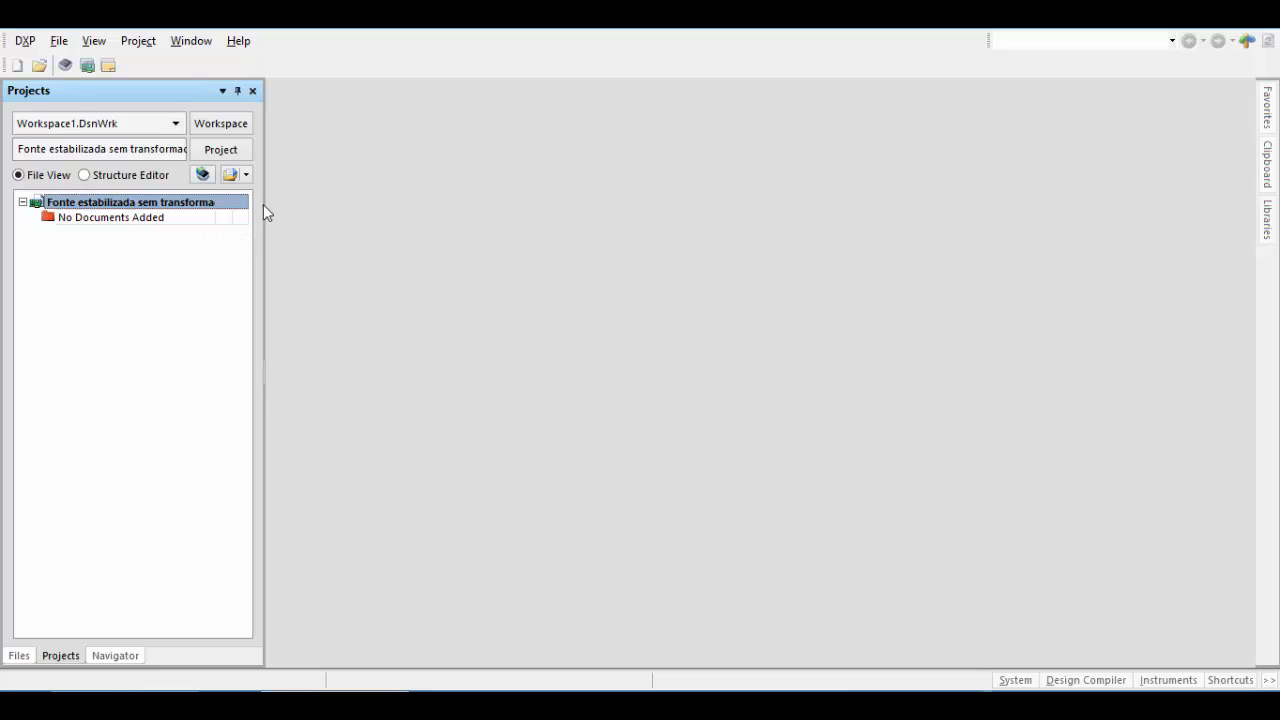
drag(260, 203, 286, 202)
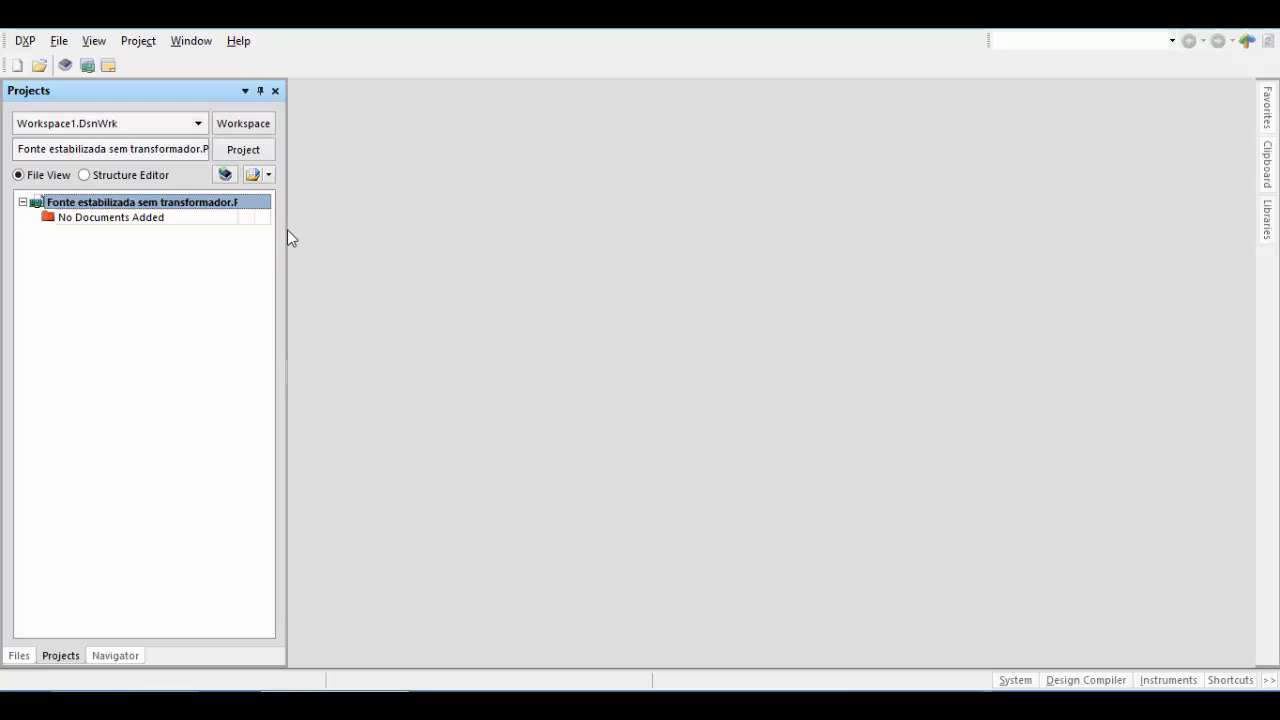
drag(286, 229, 323, 225)
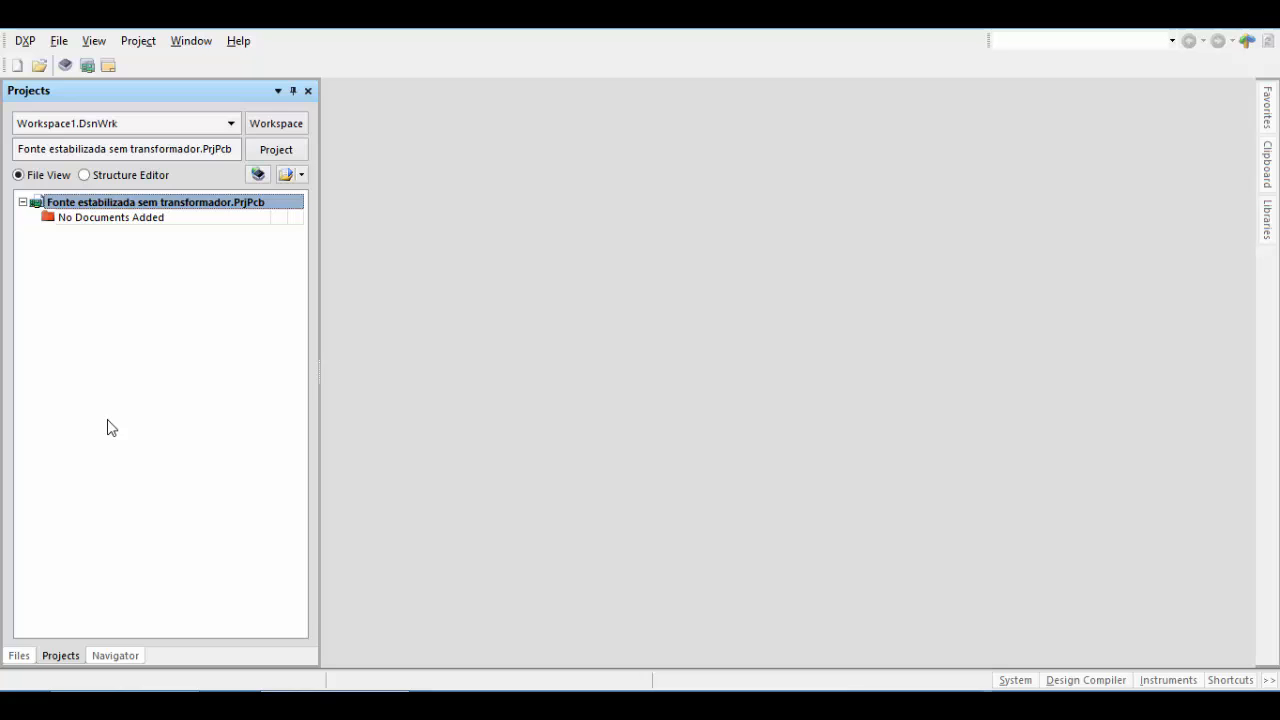
Add a new schematic document to the Fonte estabilizada sem transformador project.
right_click(201, 207)
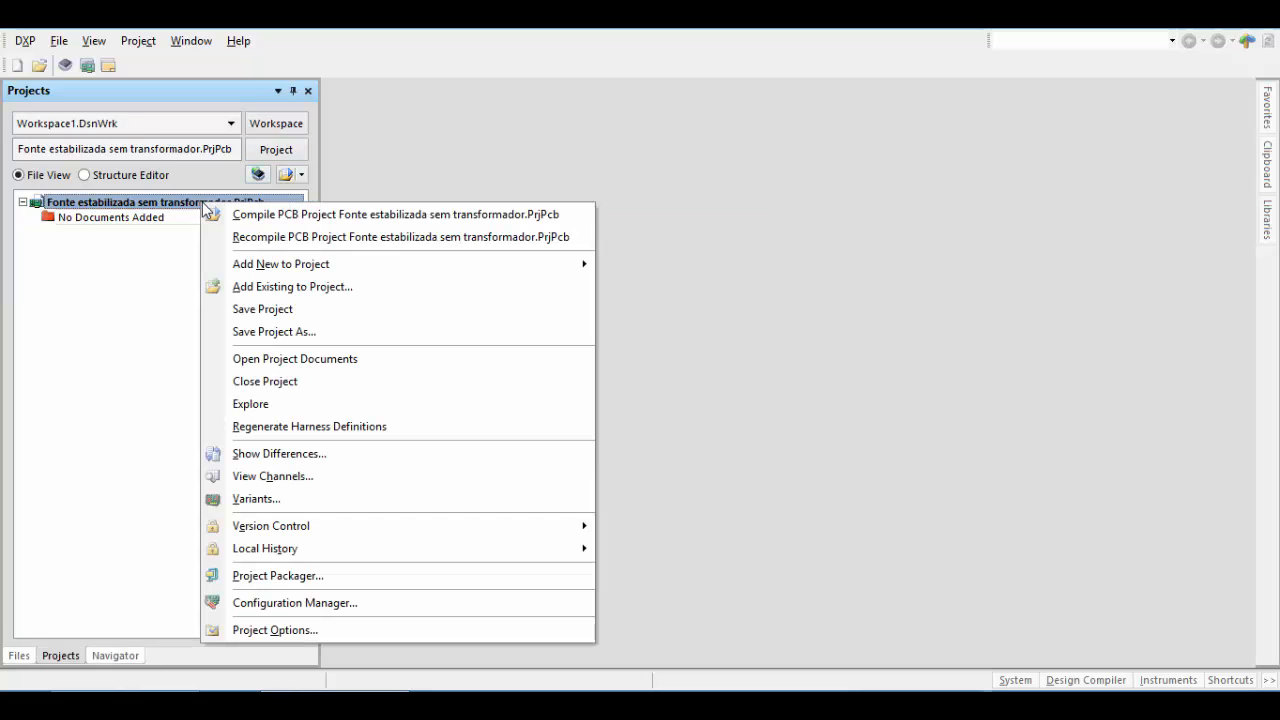
mouse_move(285, 272)
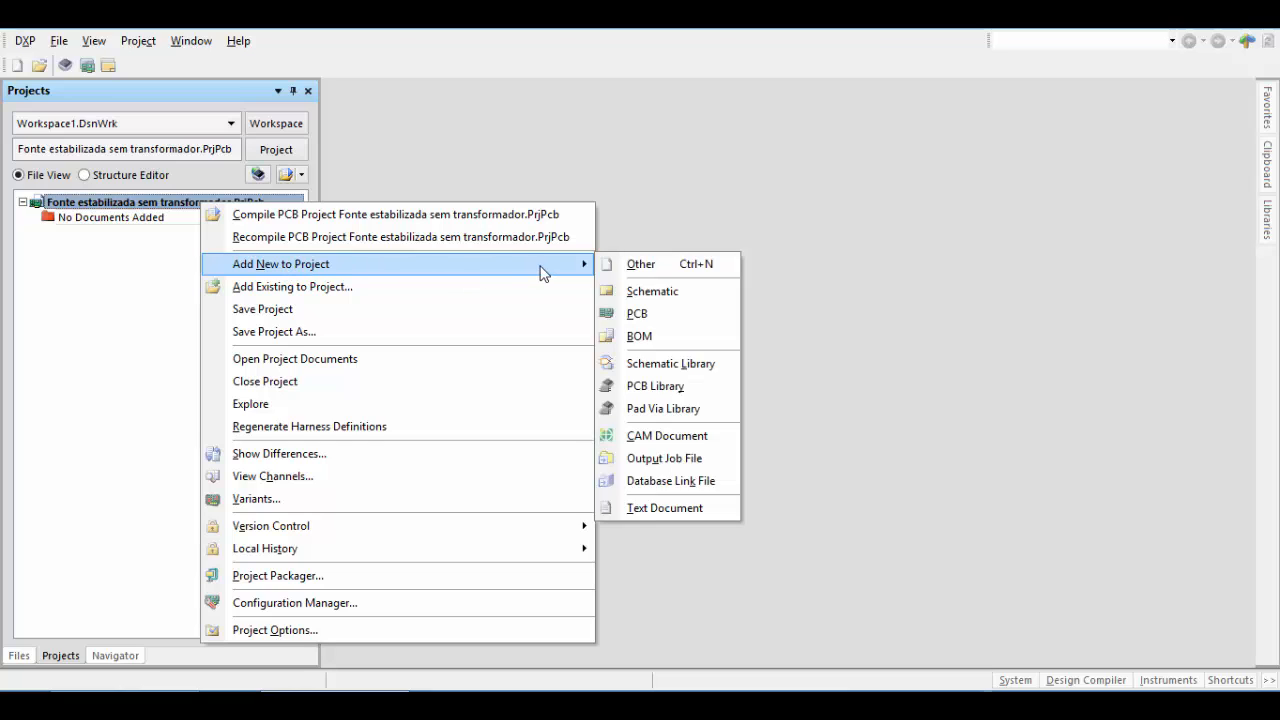
click(674, 300)
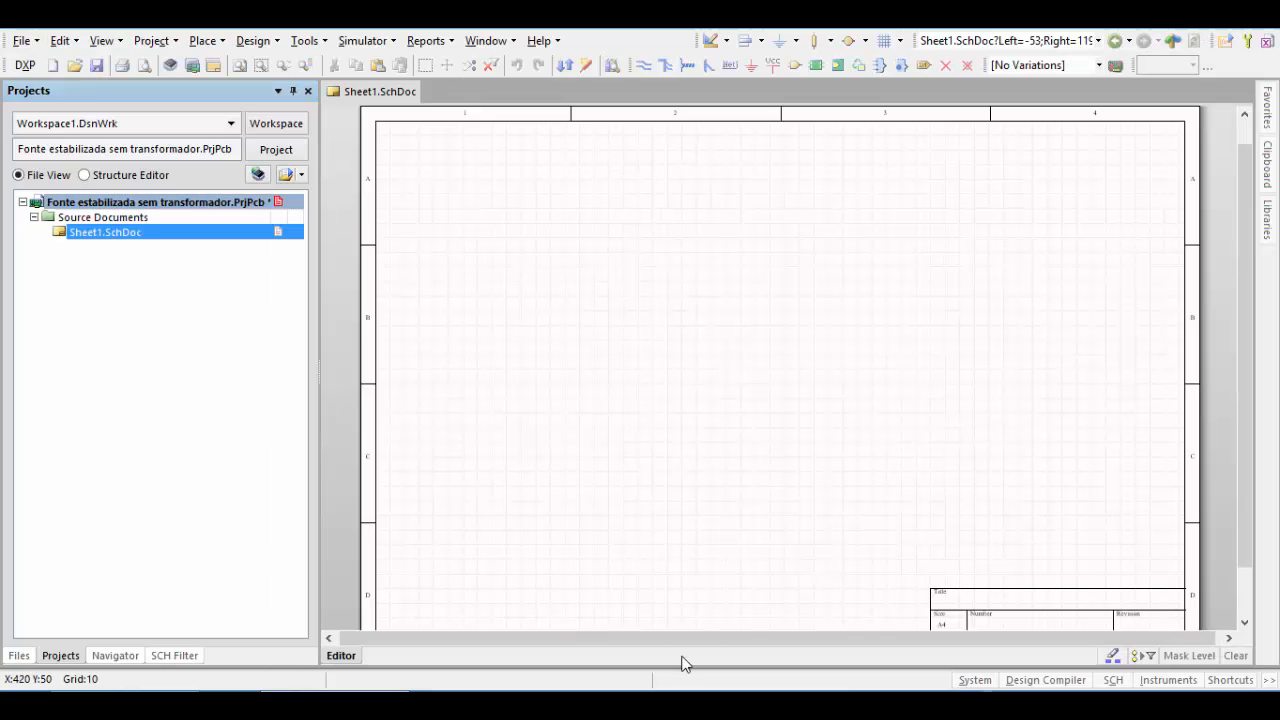
Add a new PCB document to the same project alongside the schematic sheet.
right_click(110, 204)
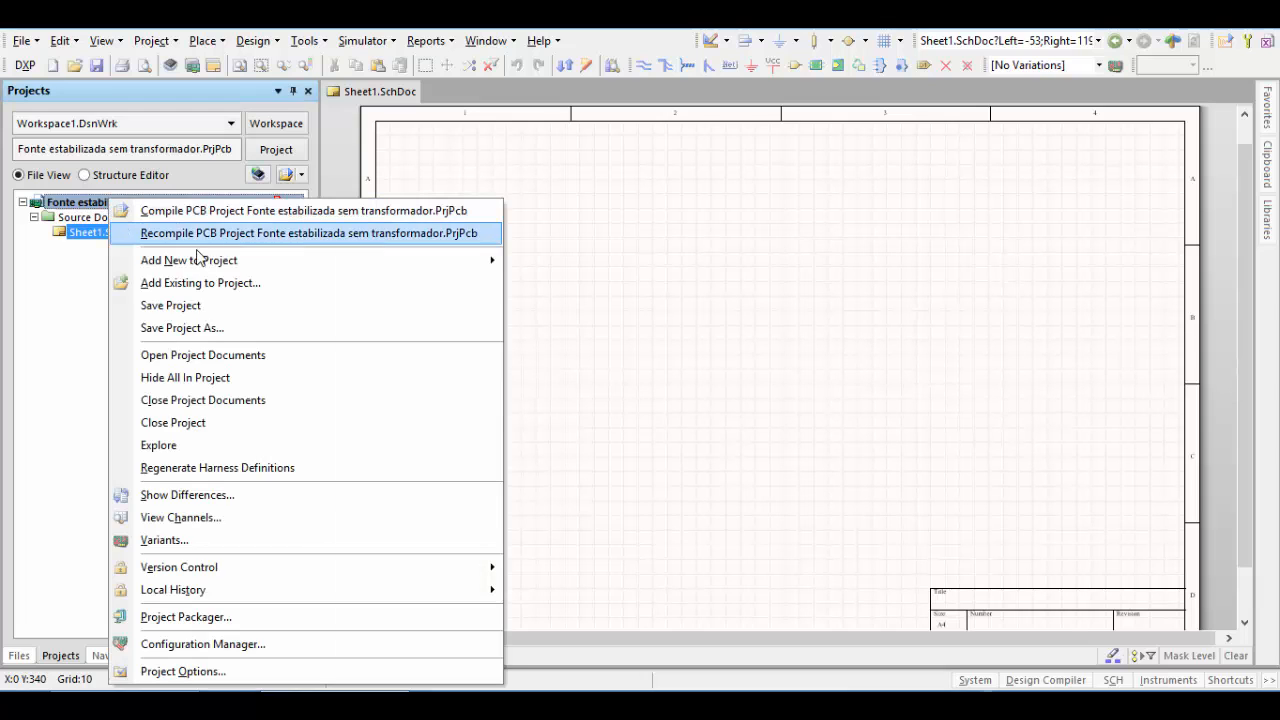
mouse_move(217, 262)
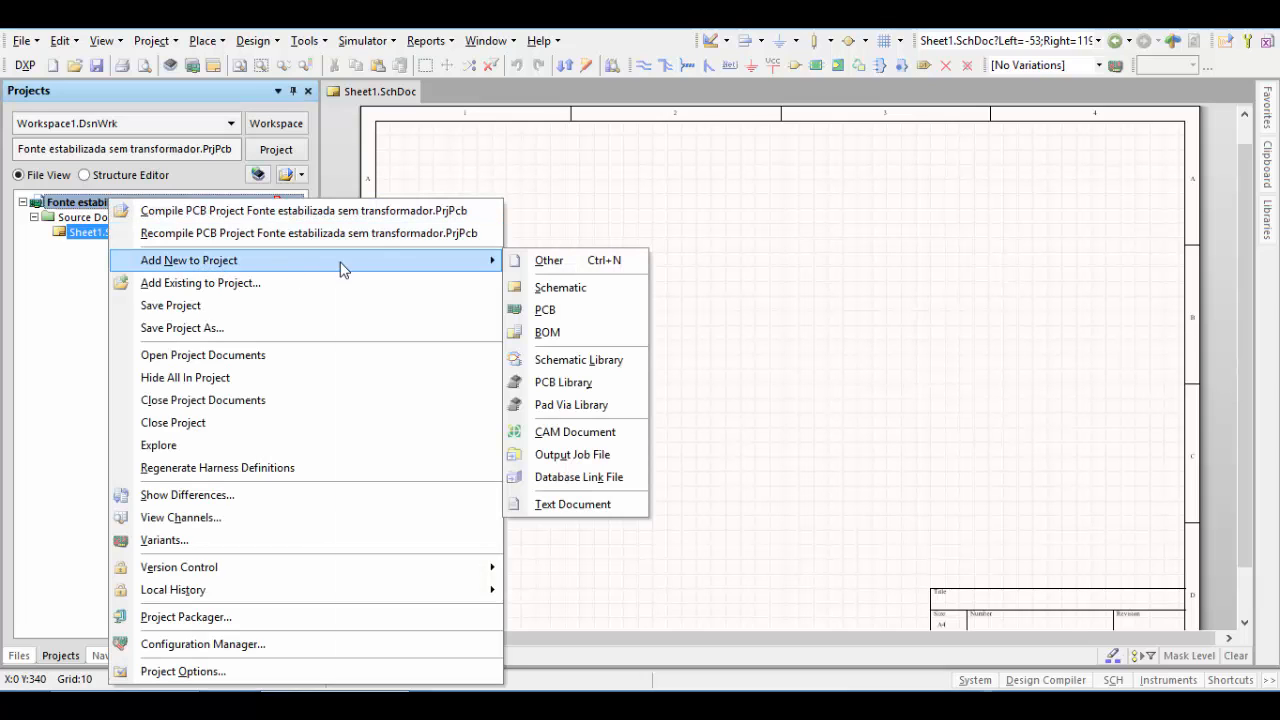
click(558, 318)
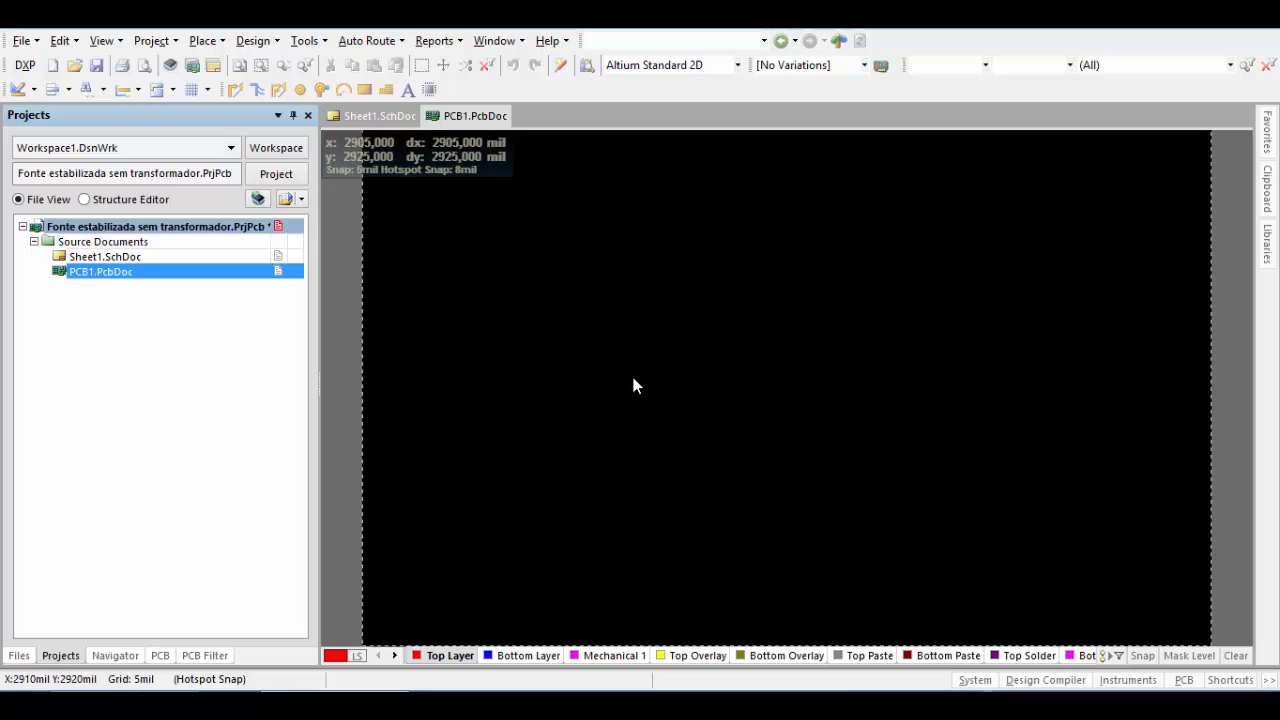
View the empty schematic sheet and the empty PCB document in turn.
click(1246, 385)
click(381, 116)
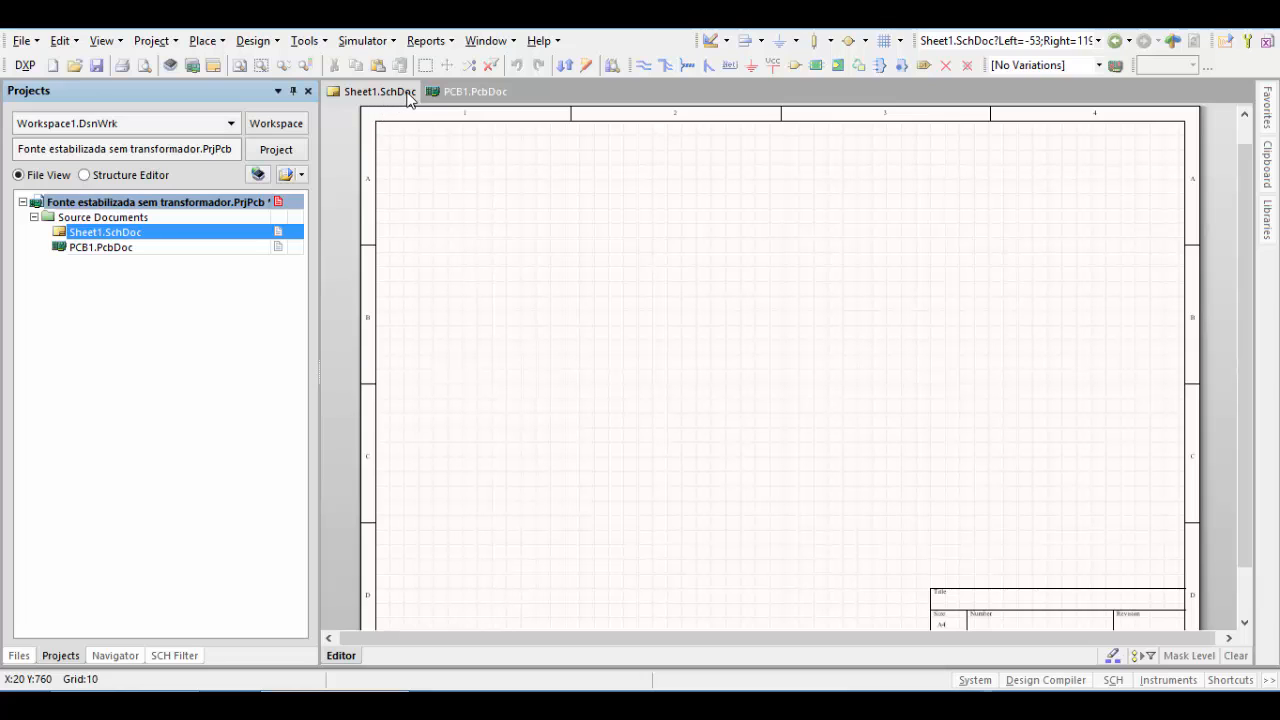
click(466, 91)
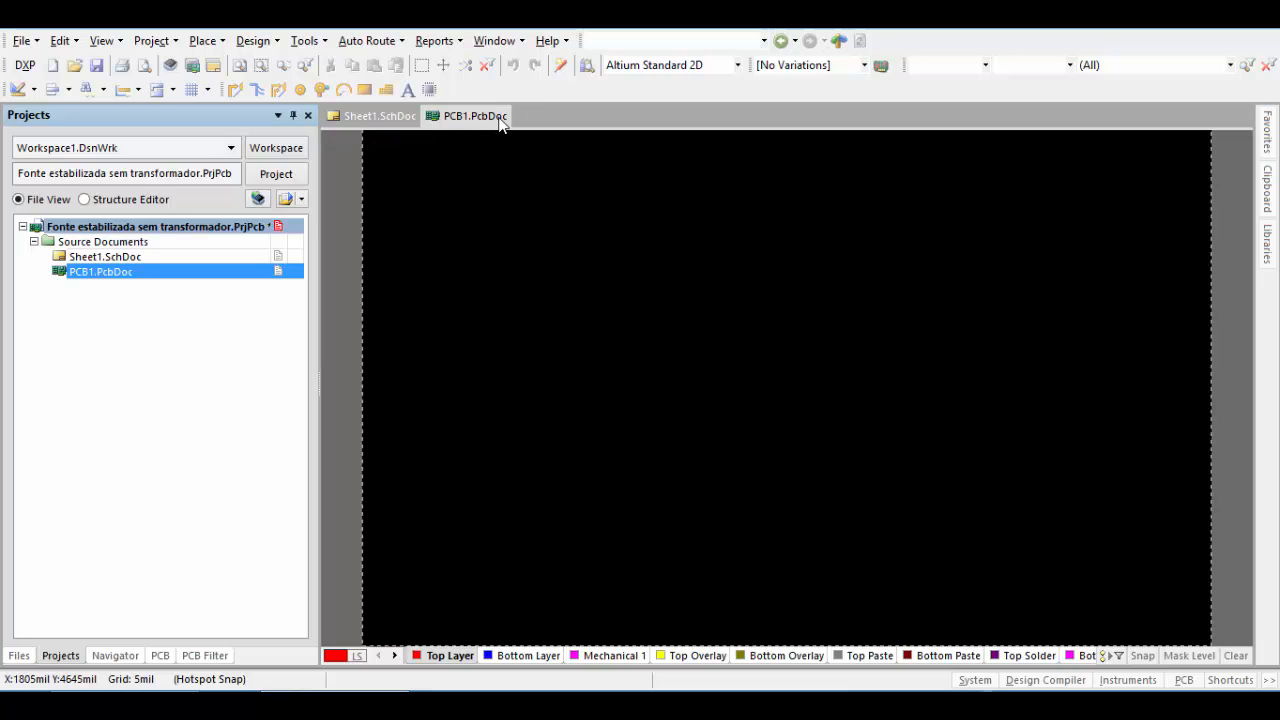
click(370, 115)
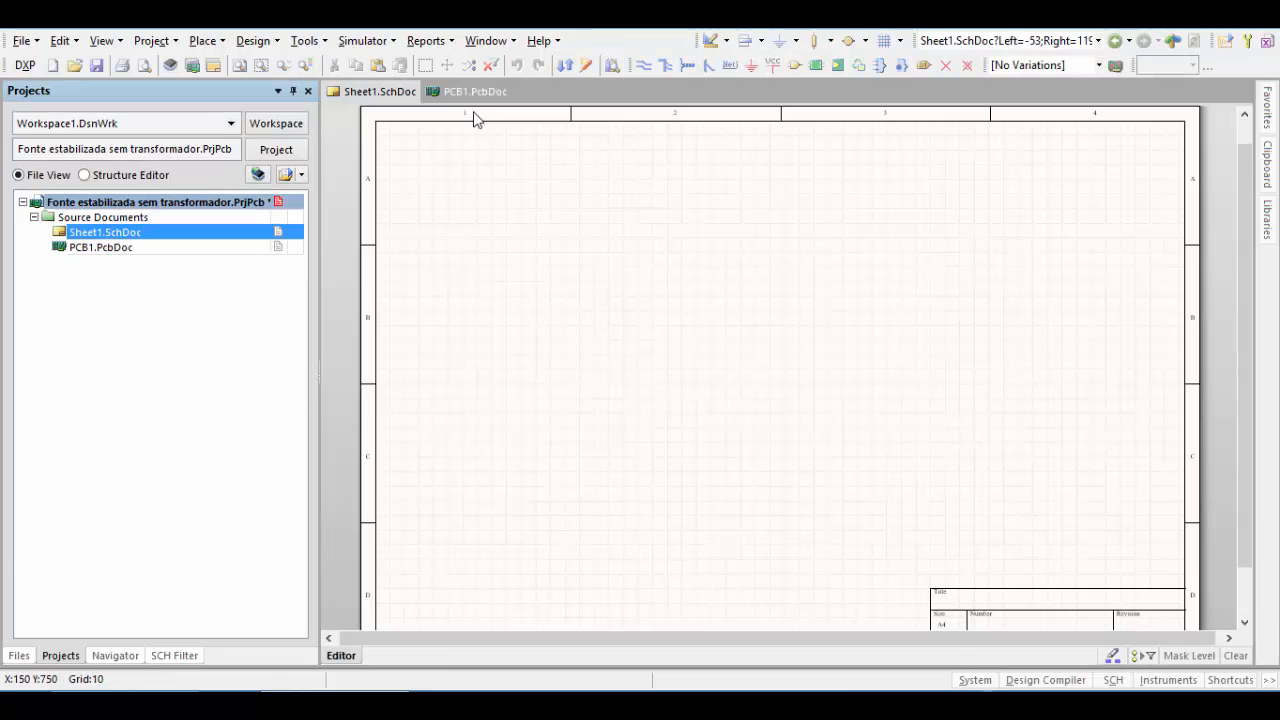
click(473, 95)
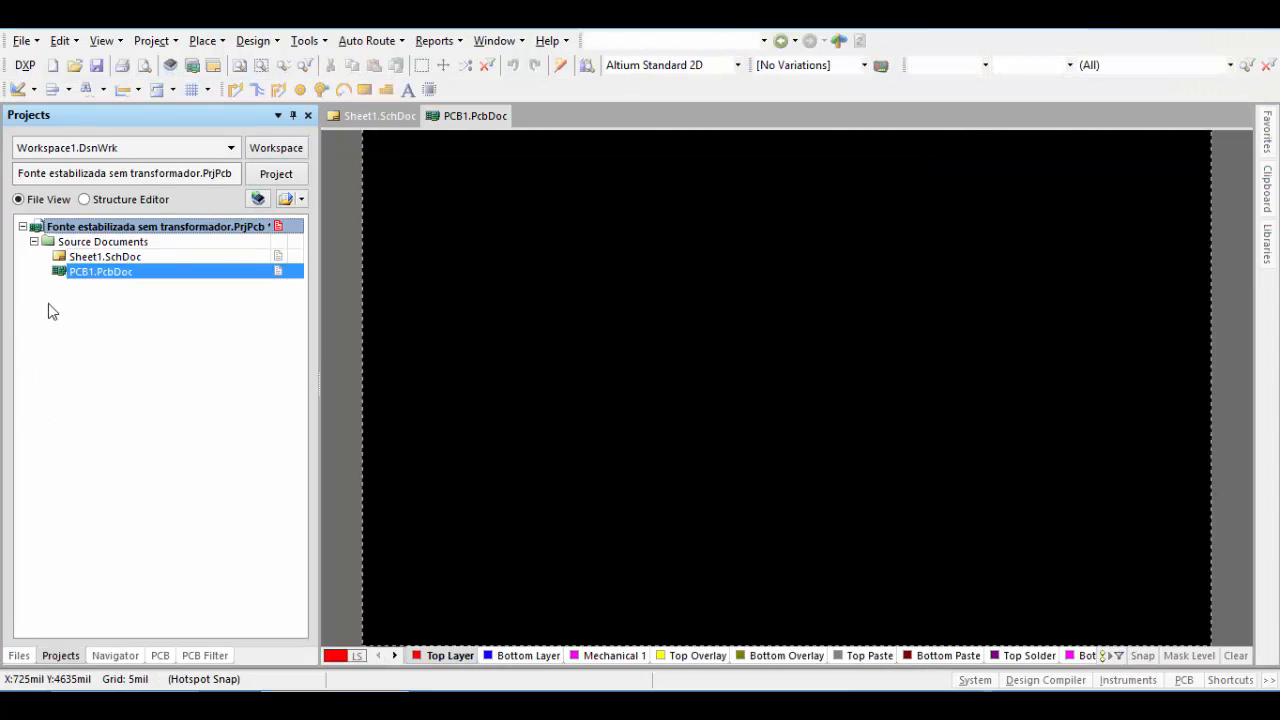
Save the schematic Sheet1.SchDoc as "Fonte estabilizada sem transformador" in the project folder and widen the project list.
click(105, 257)
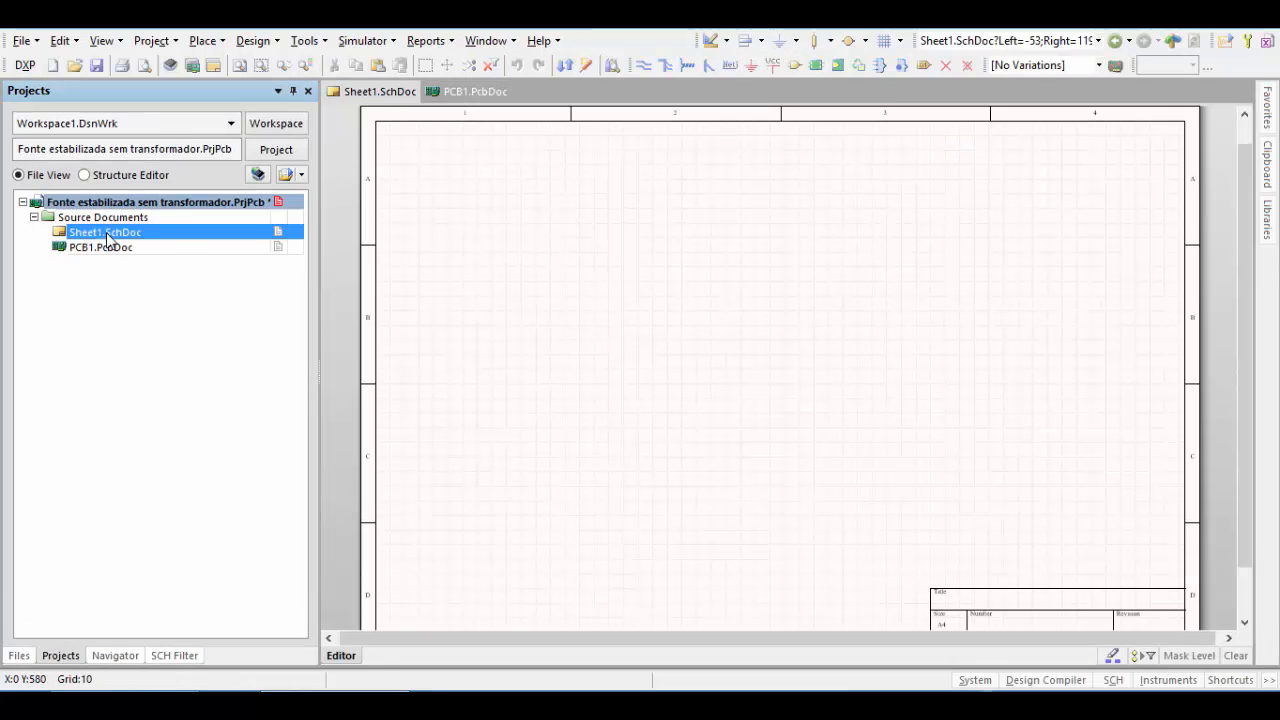
right_click(107, 238)
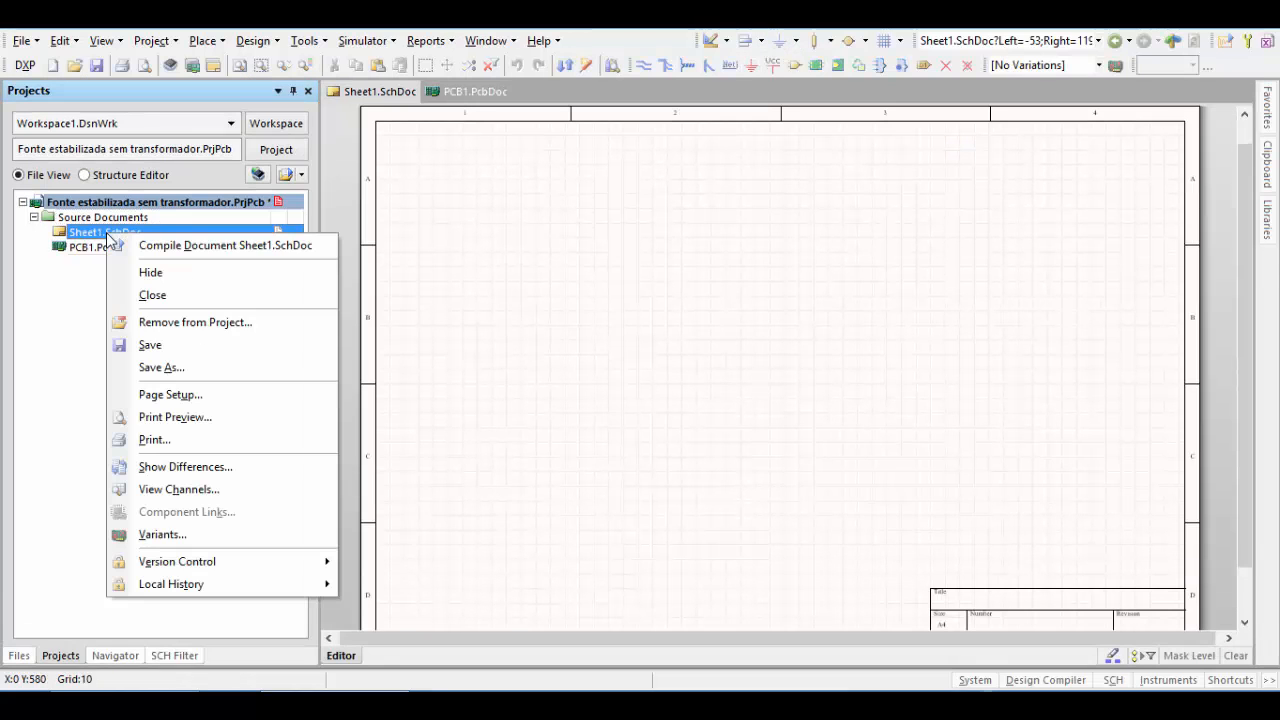
click(190, 366)
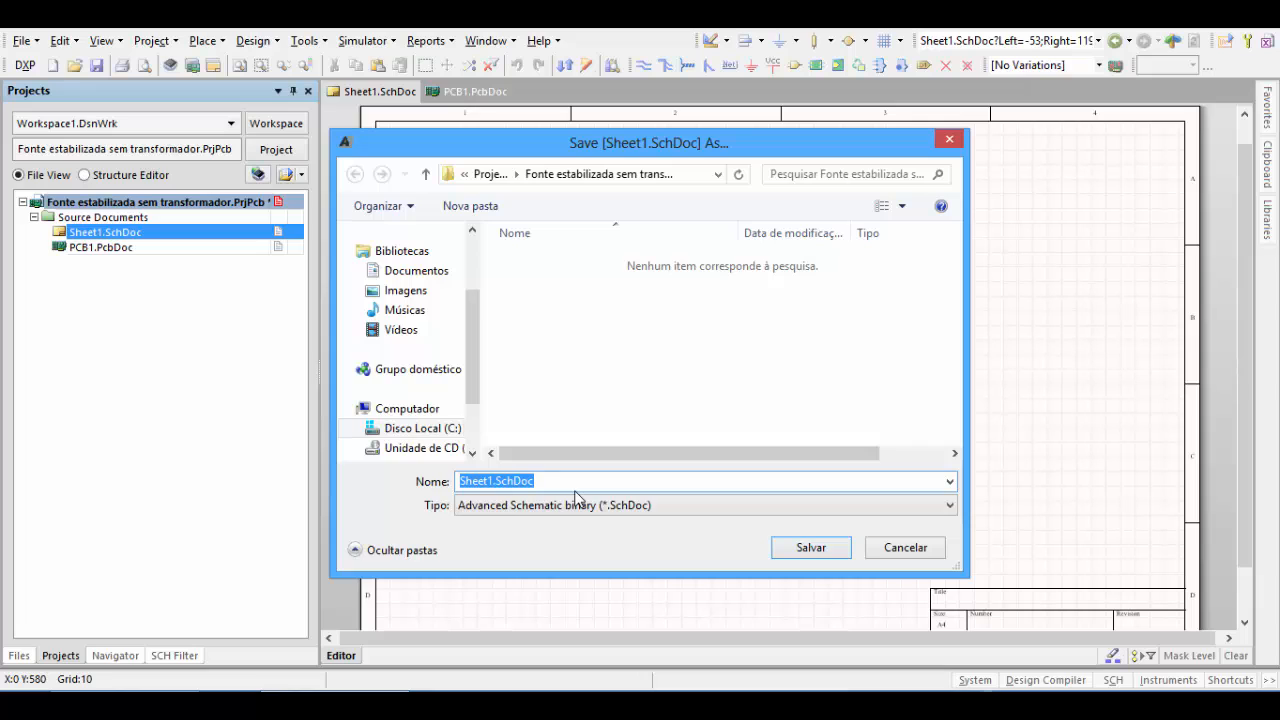
text(F)
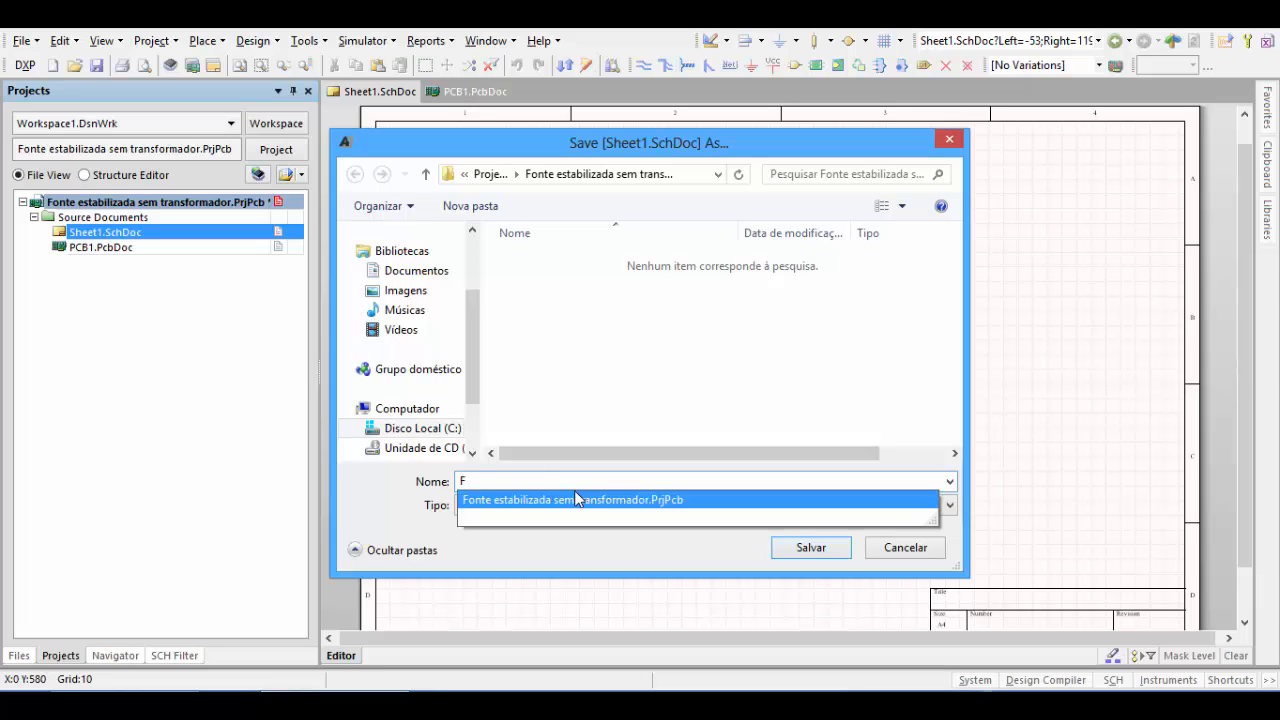
text(onte esta)
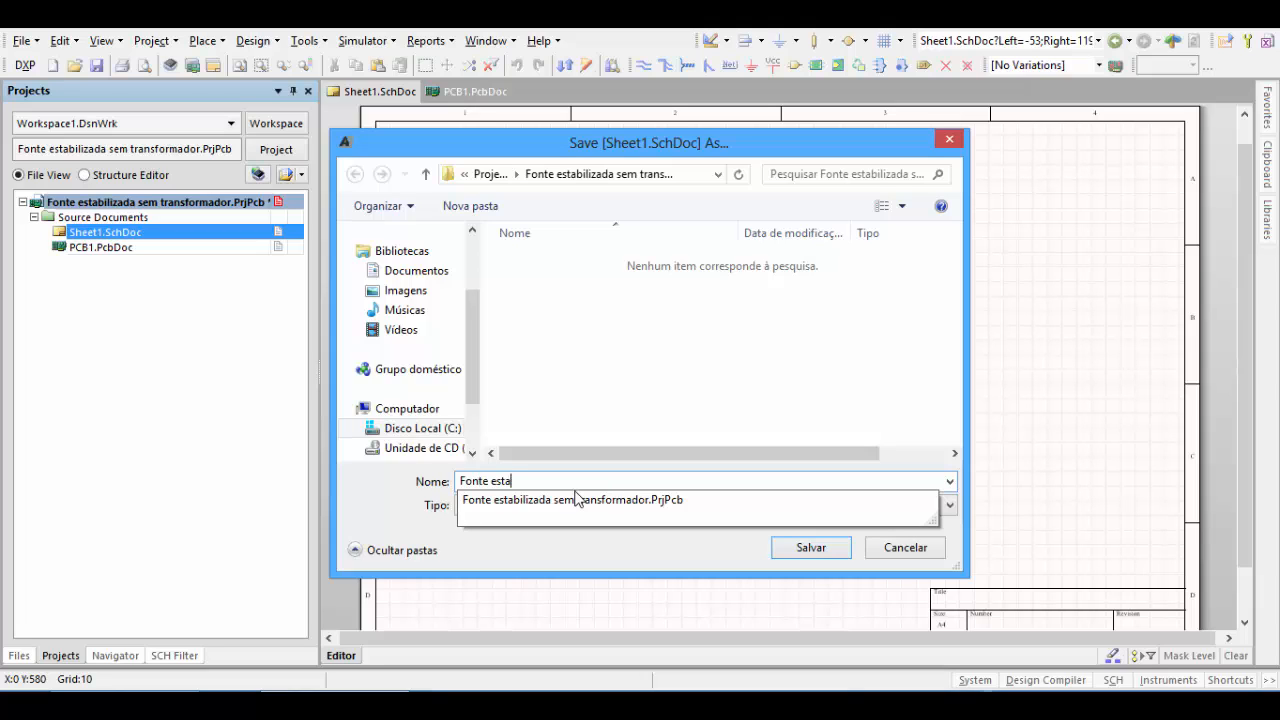
text(bilizada sem transformador)
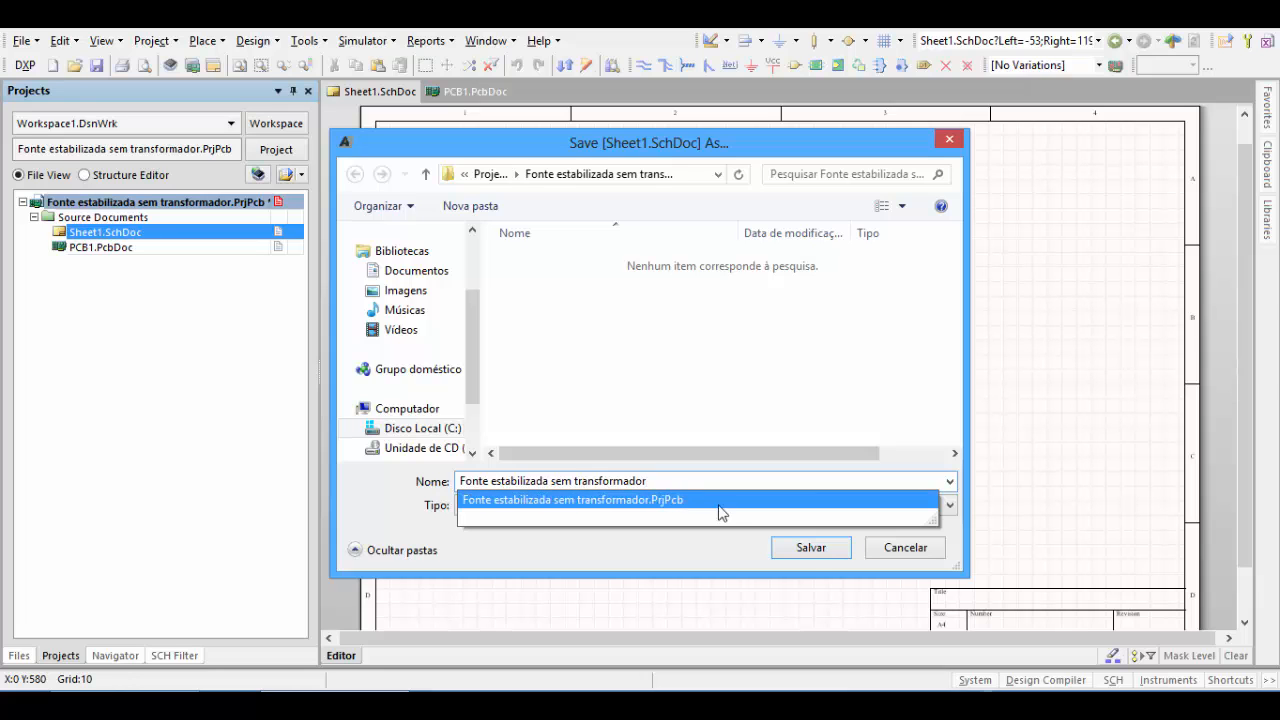
click(811, 551)
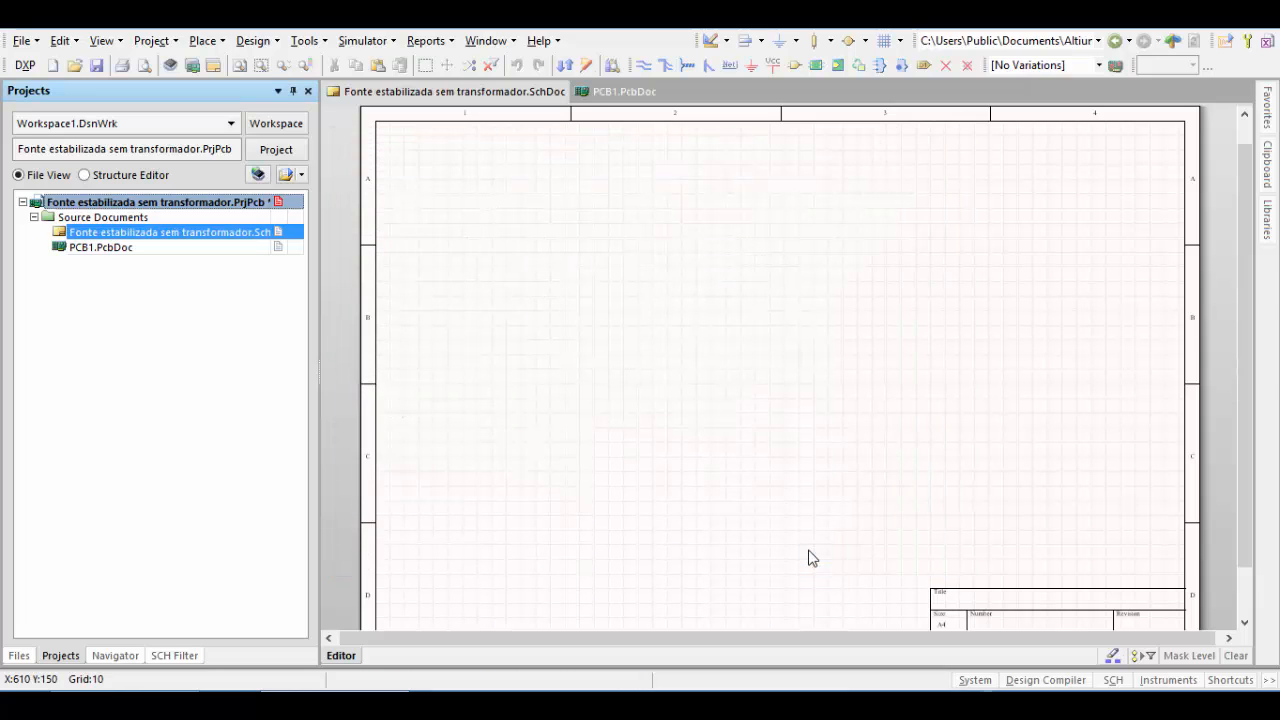
drag(319, 232, 345, 236)
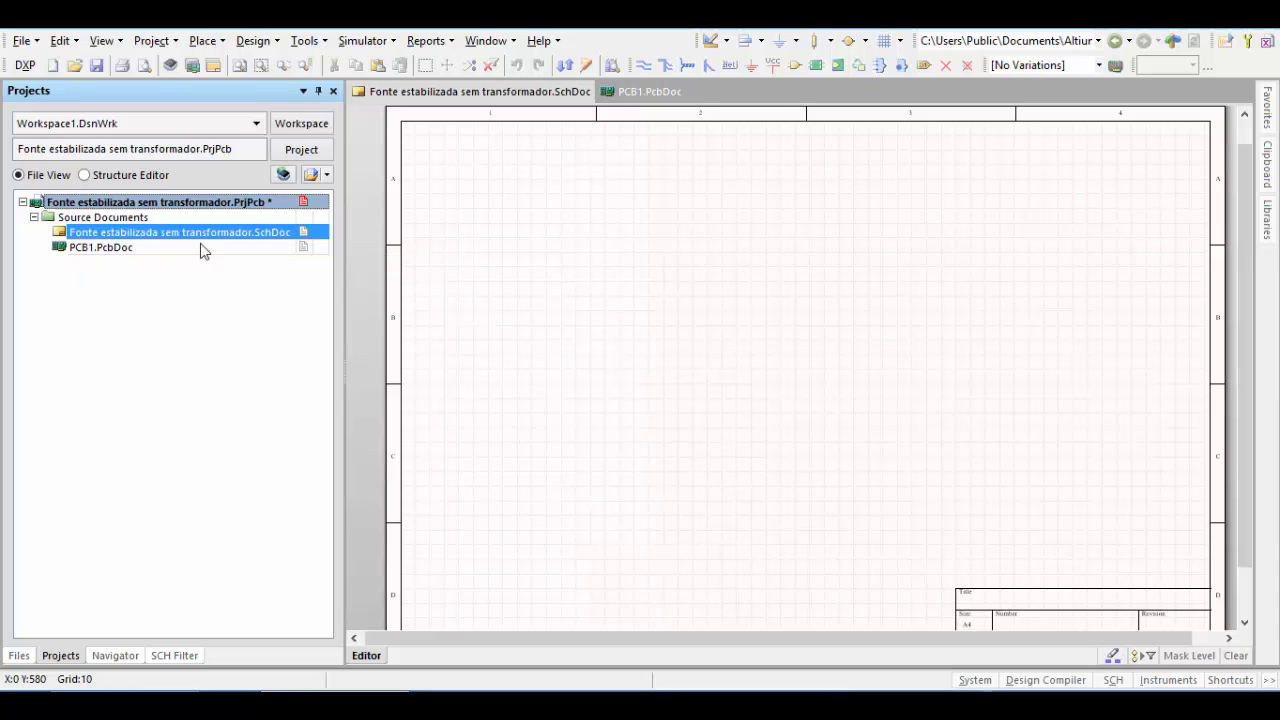
Save PCB1.PcbDoc as "Fonte estabilizada sem transformador" in the project folder.
click(96, 249)
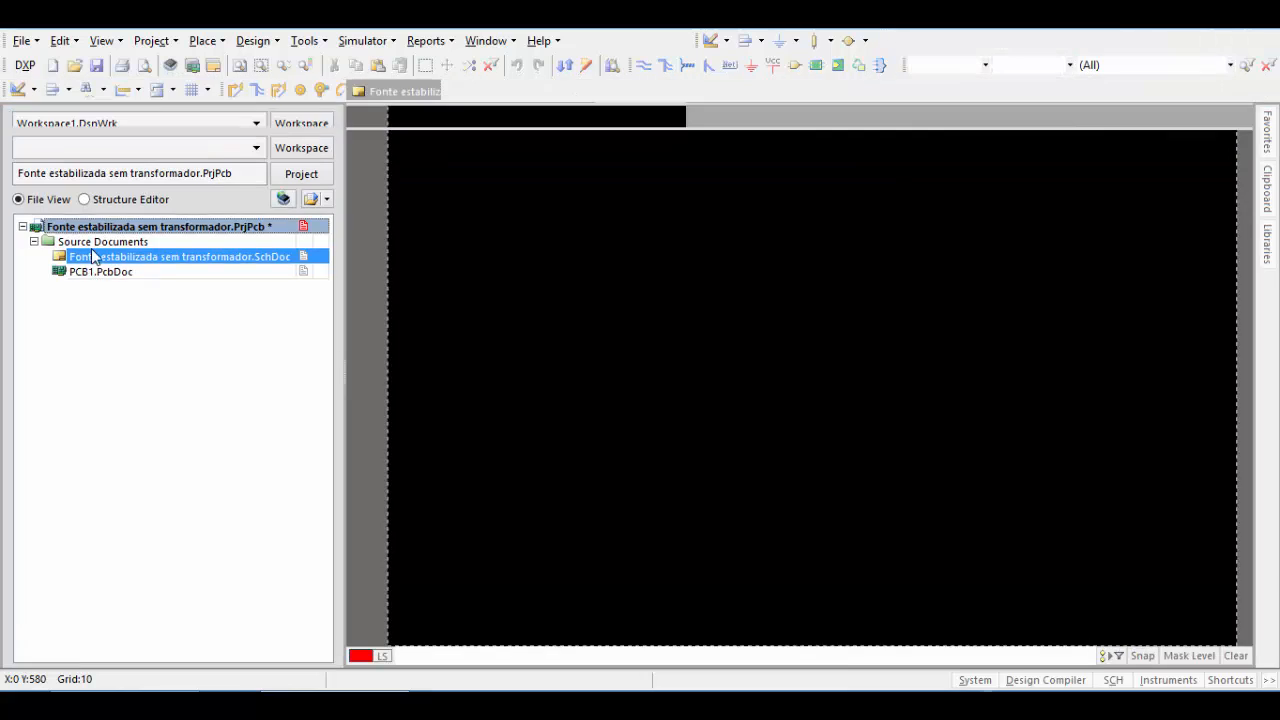
right_click(110, 275)
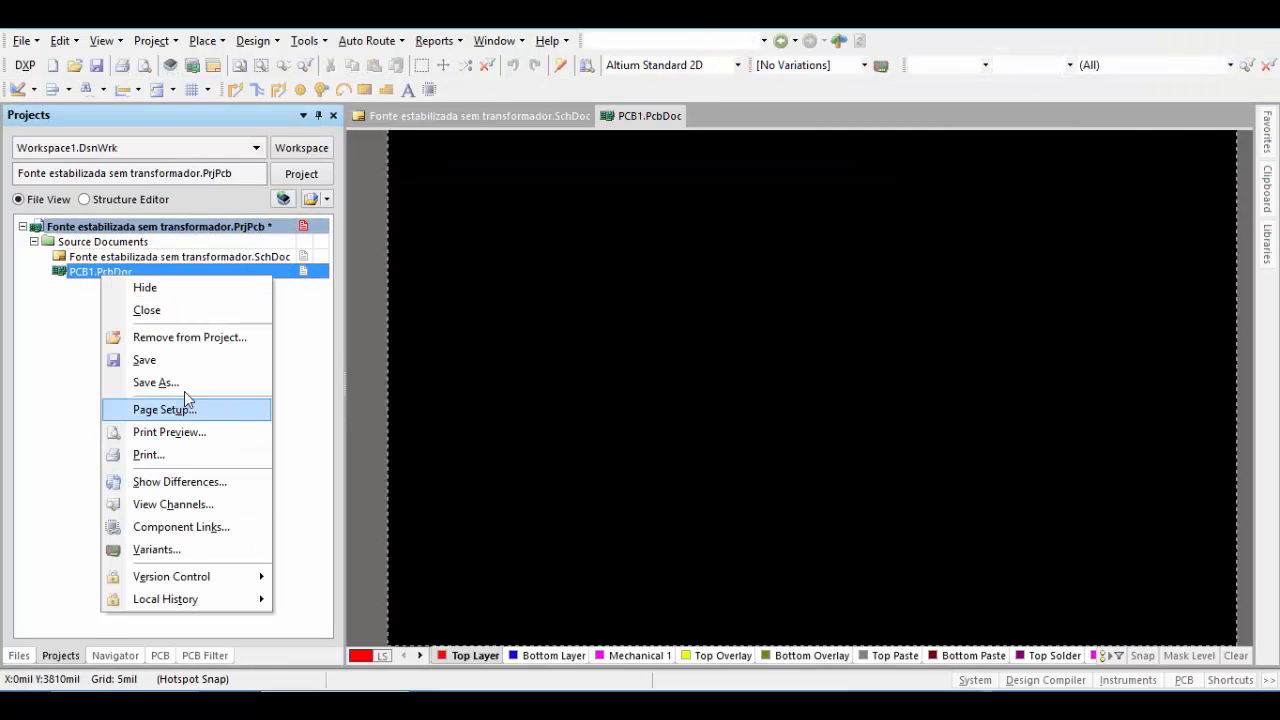
click(183, 368)
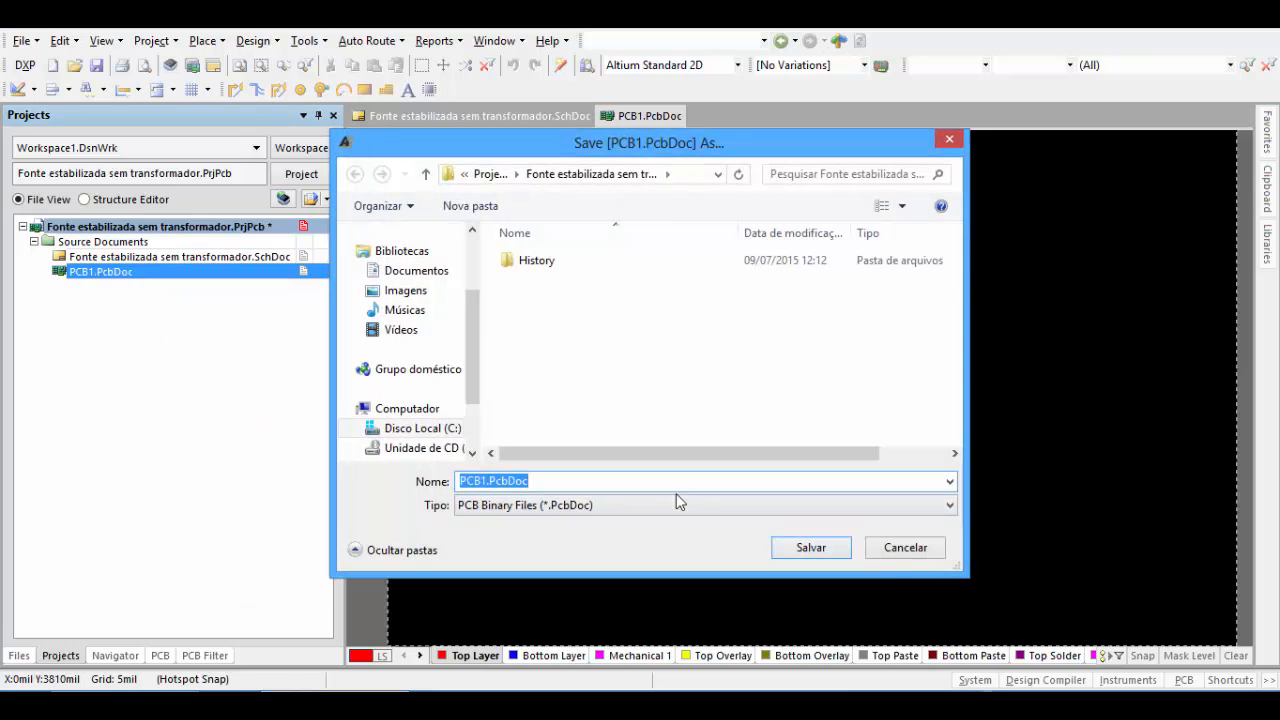
text(Fon)
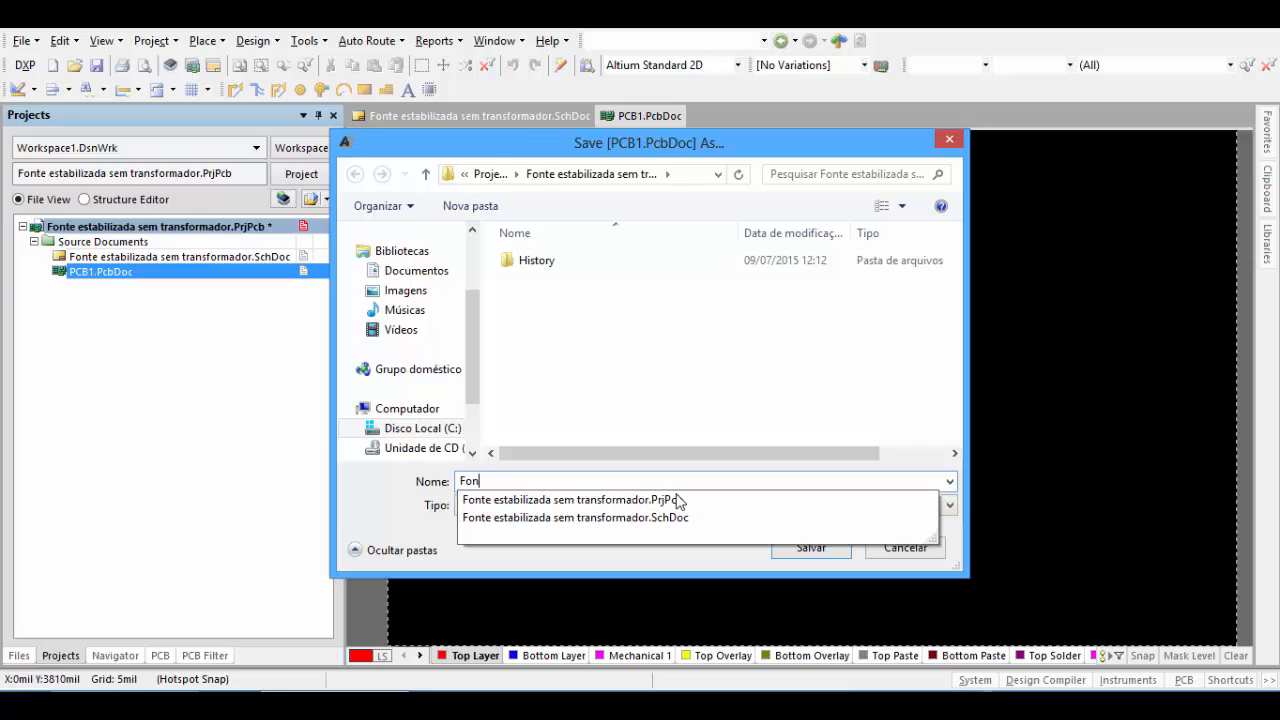
text(te estabilizada sem transfor)
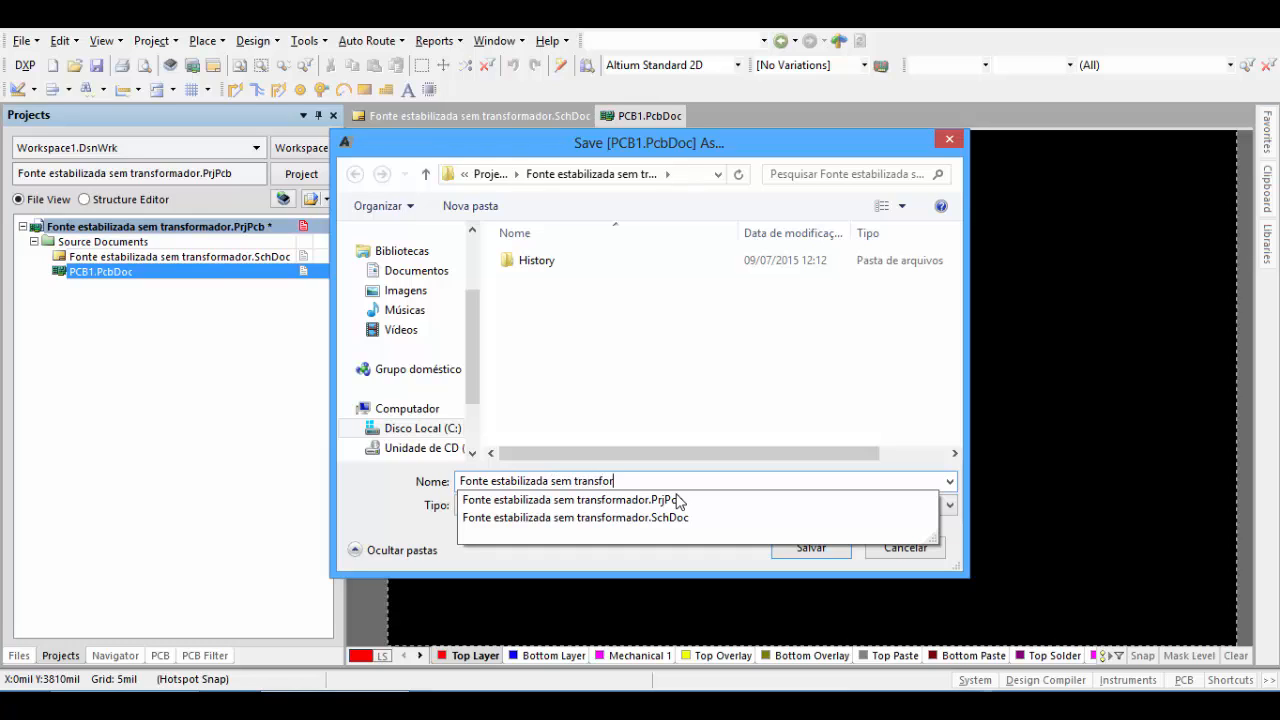
text(mador)
key(Return)
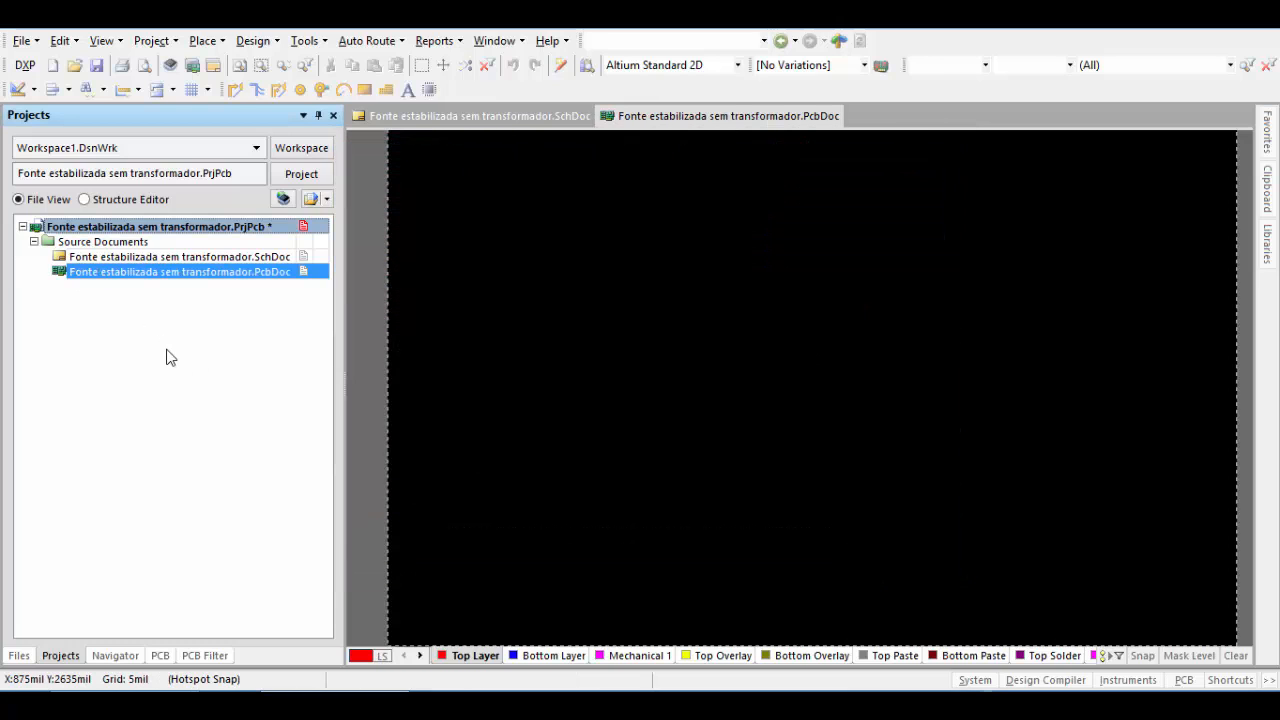
View the renamed schematic and PCB documents in turn, ending on the schematic sheet.
double_click(151, 256)
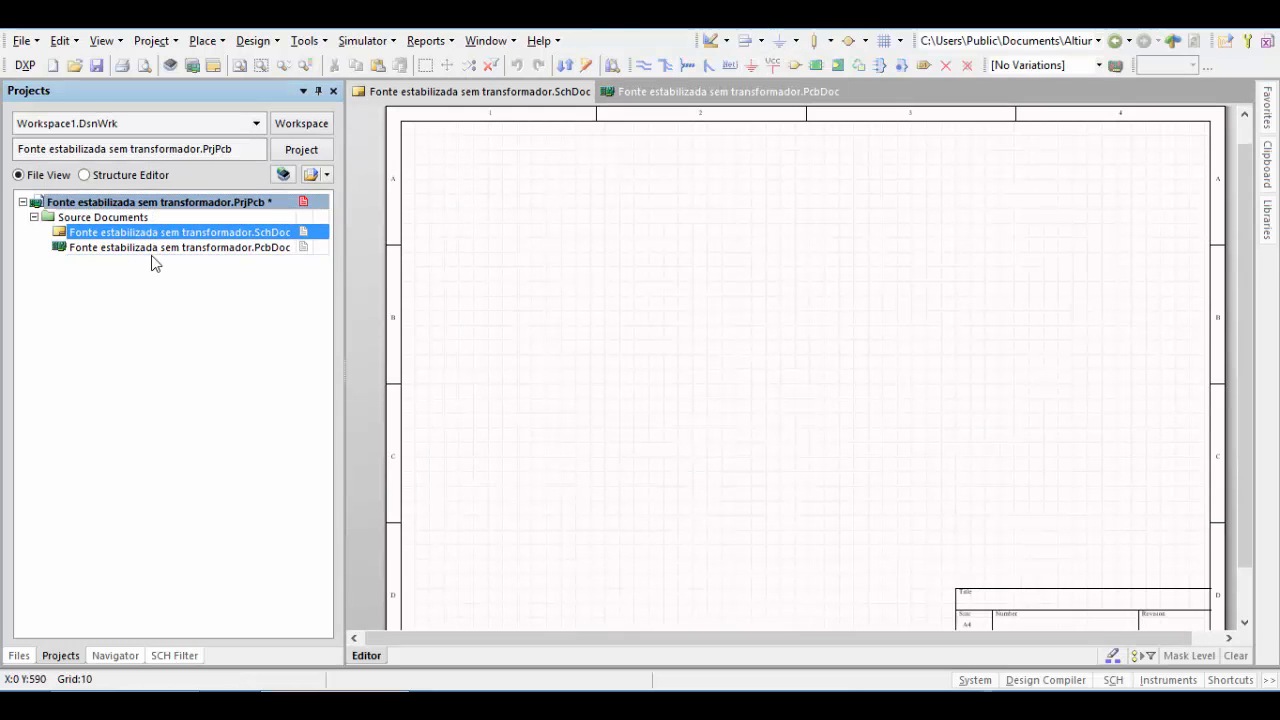
double_click(135, 249)
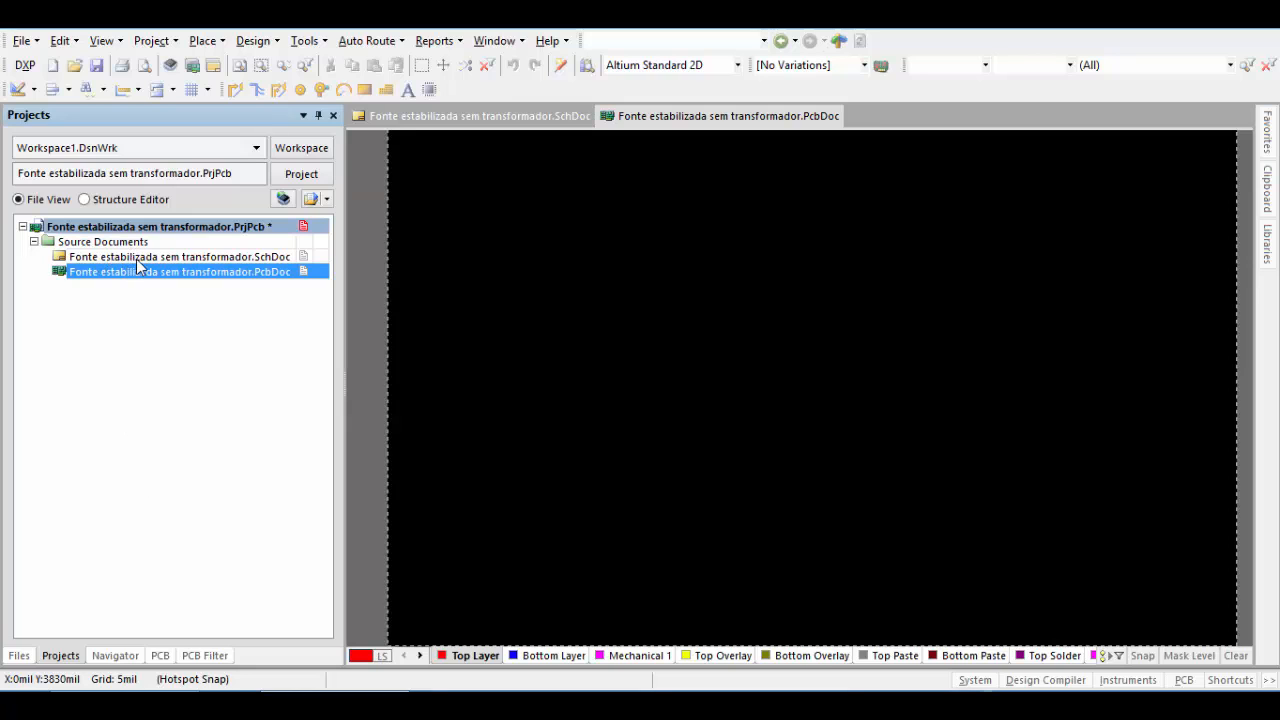
double_click(136, 257)
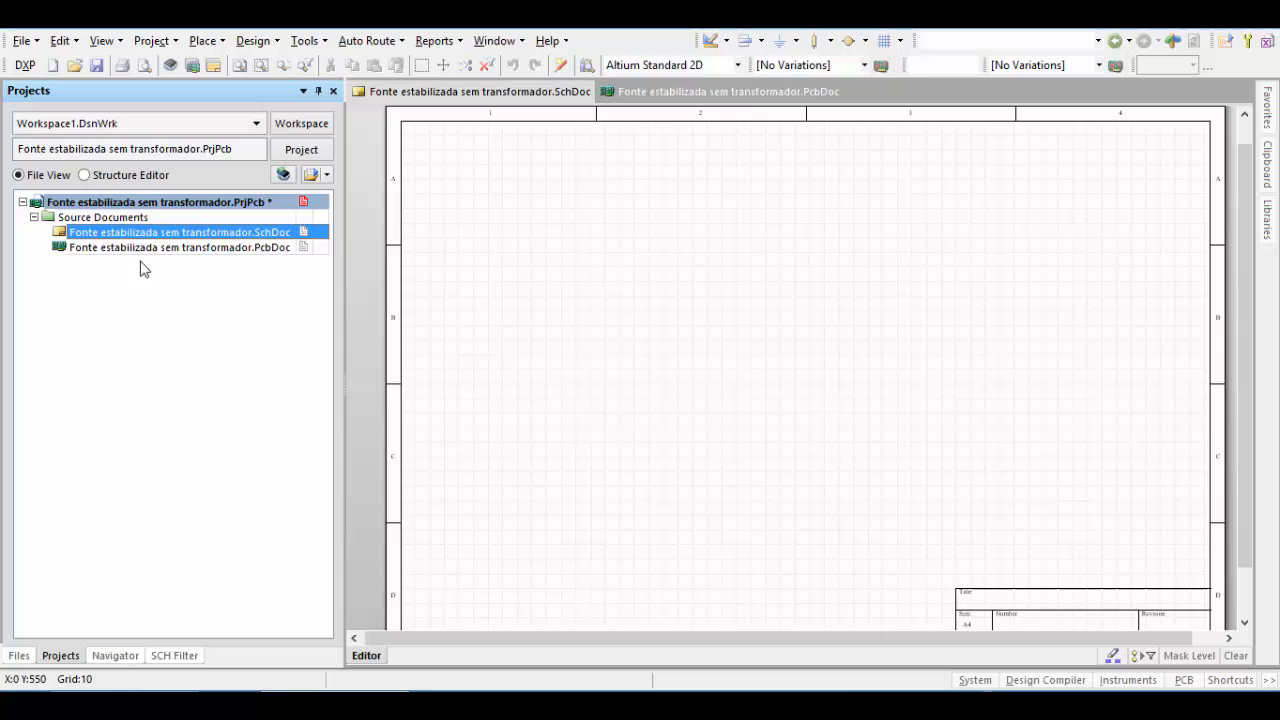
Save the Fonte estabilizada sem transformador.PrjPcb project.
click(122, 204)
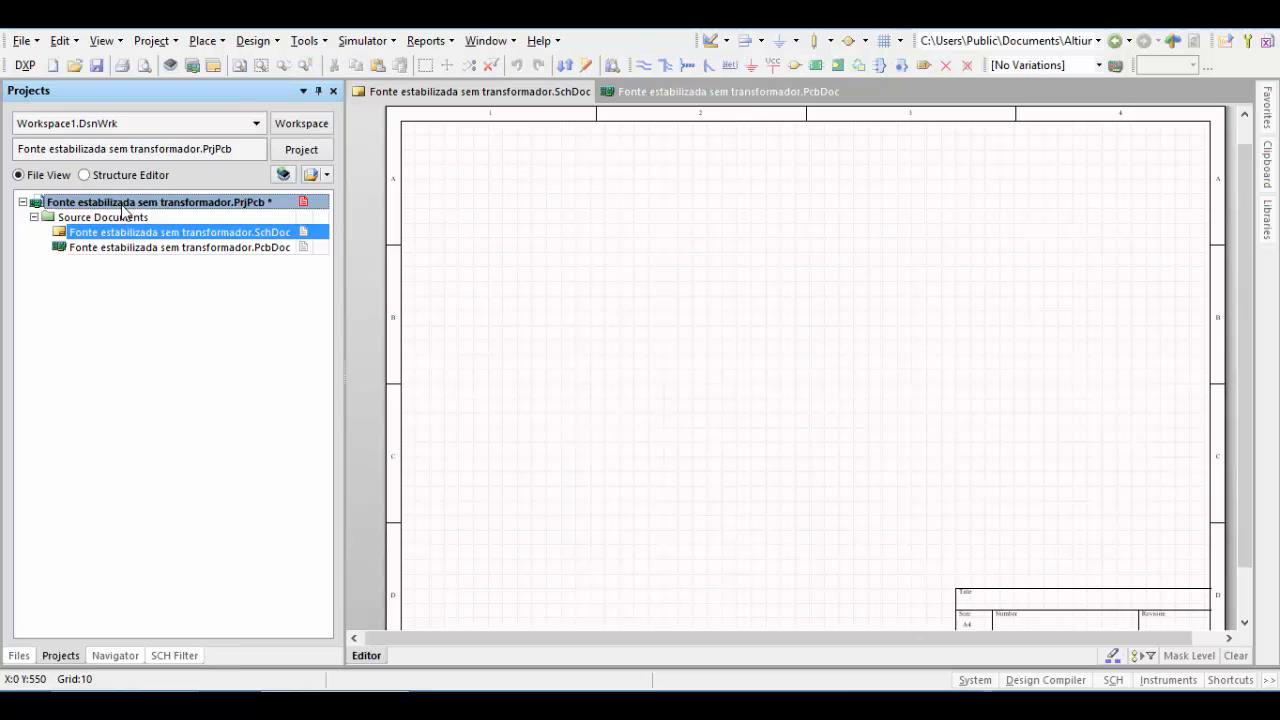
right_click(122, 207)
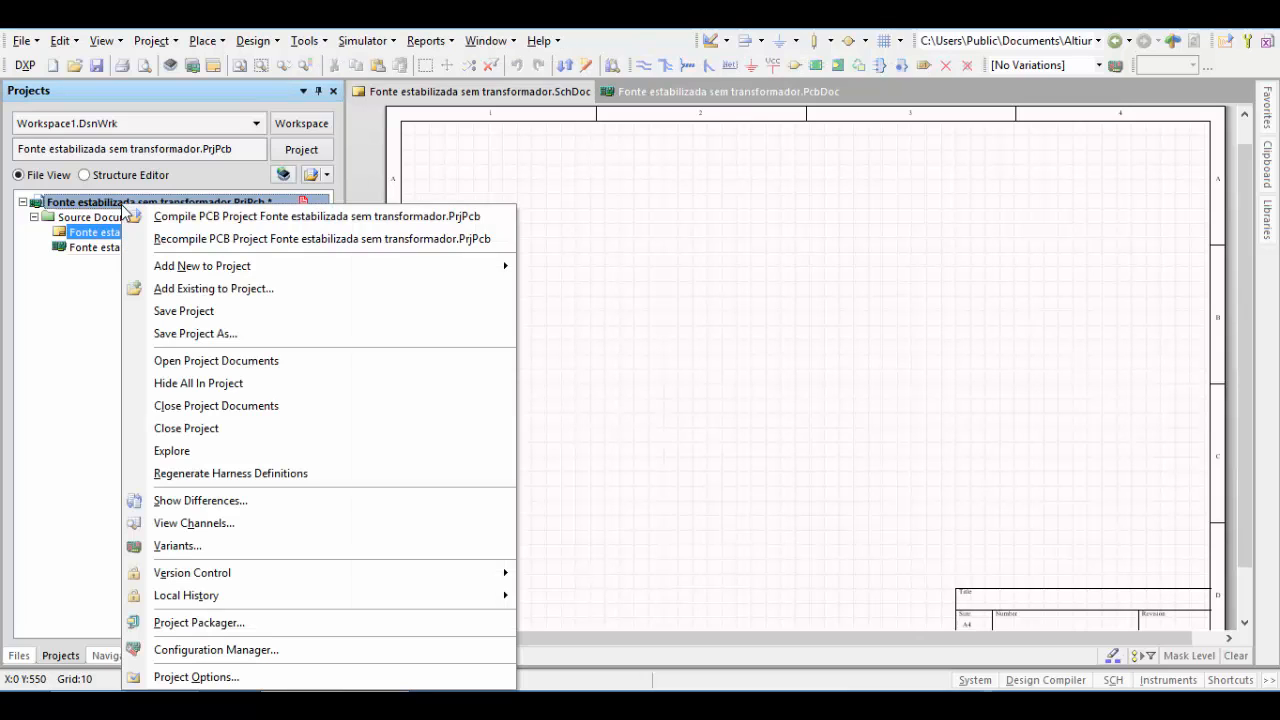
click(212, 319)
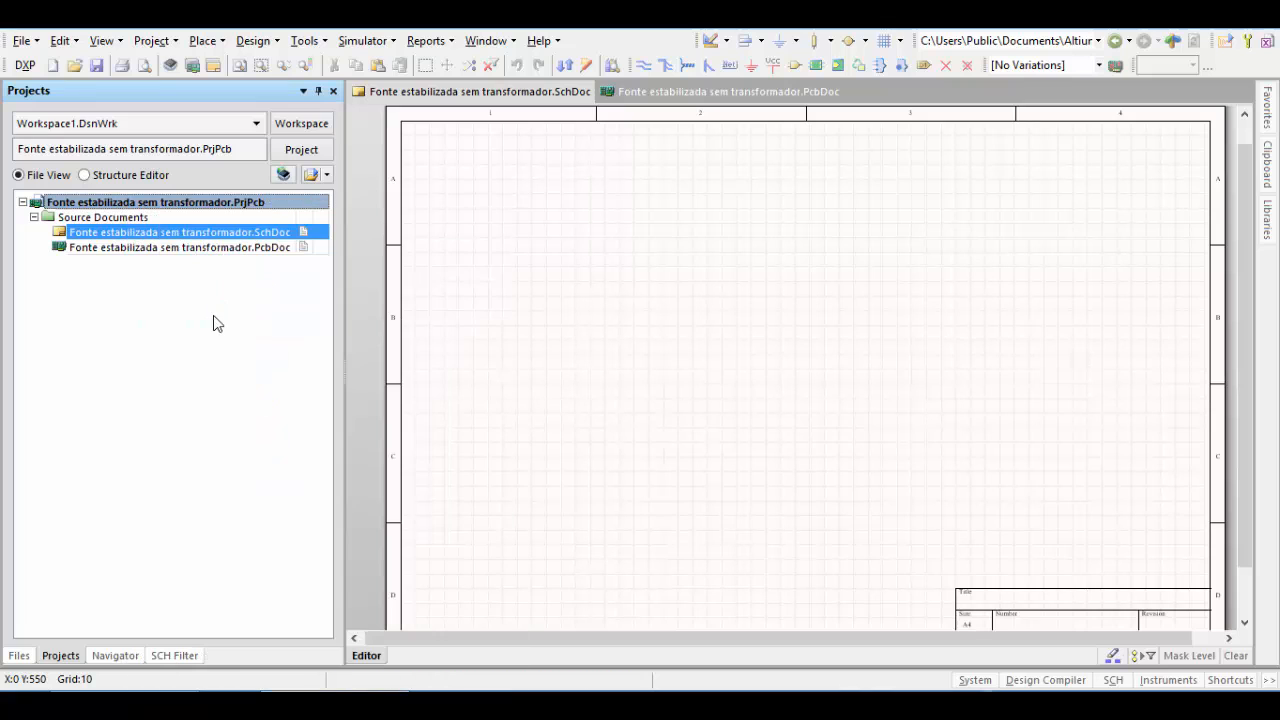
View the PCB document, return to the schematic, and auto-hide the Projects panel with the whole sheet fitted in view.
click(155, 248)
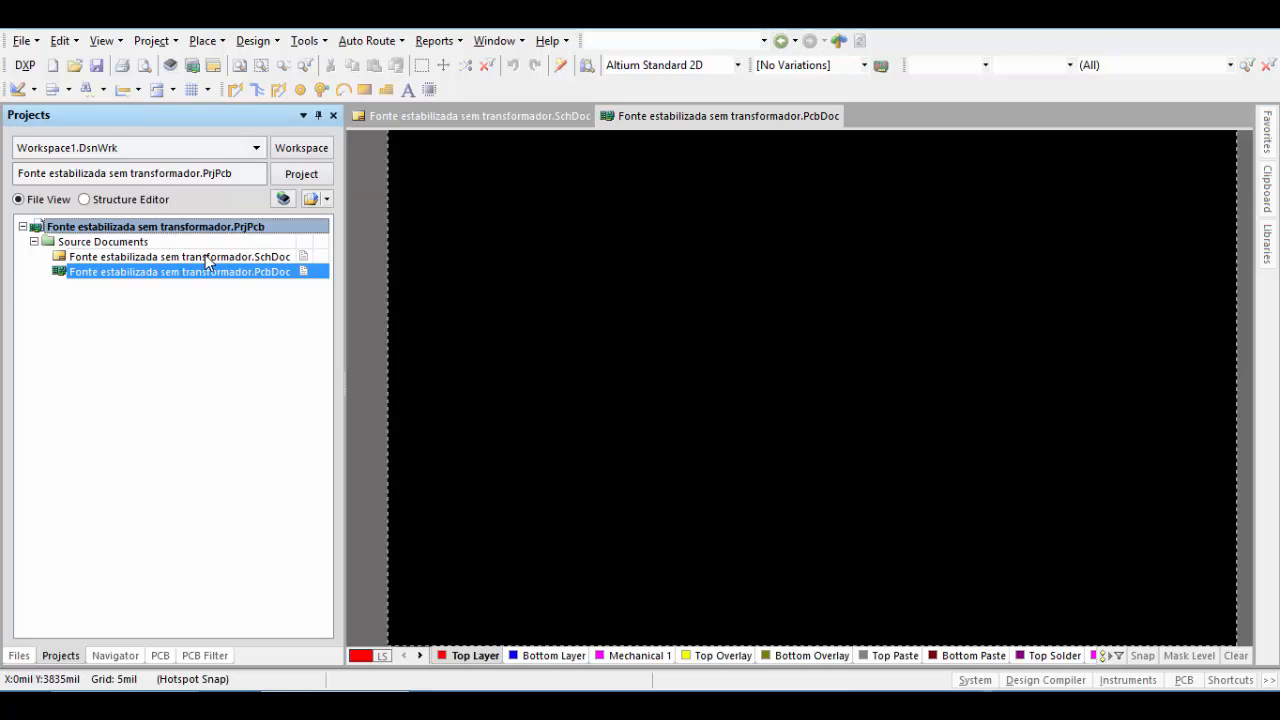
click(205, 257)
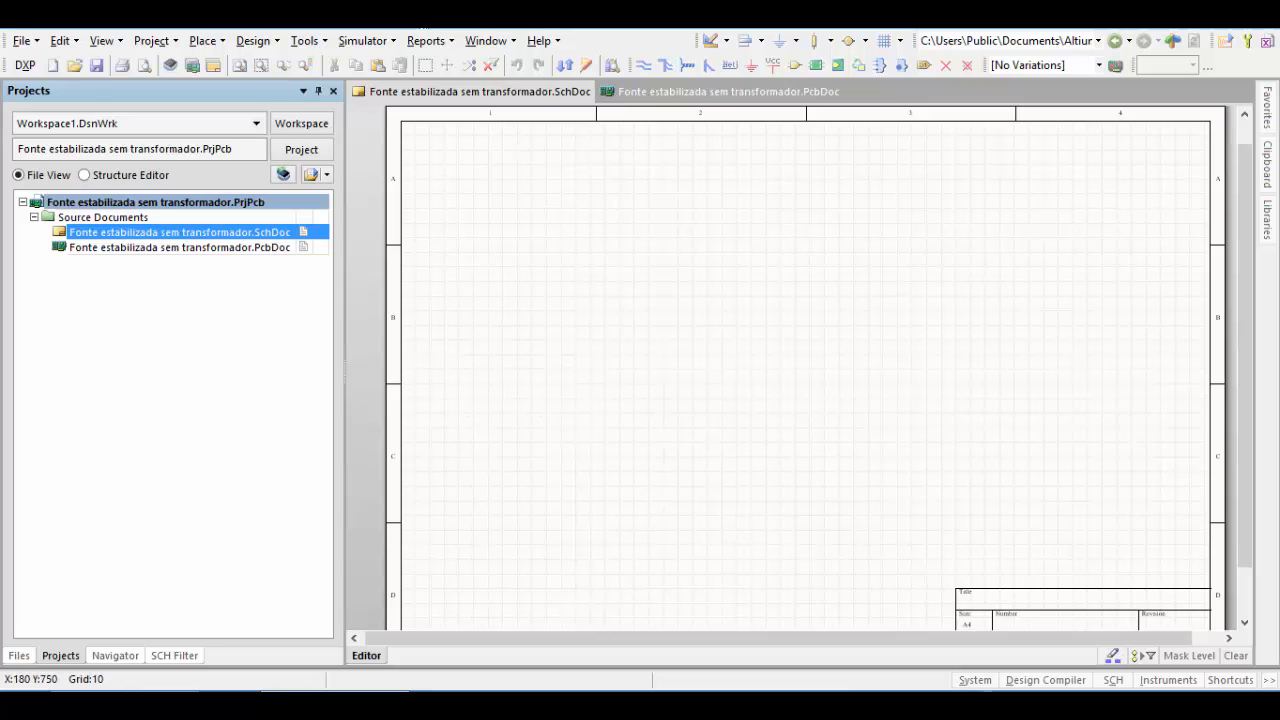
click(317, 92)
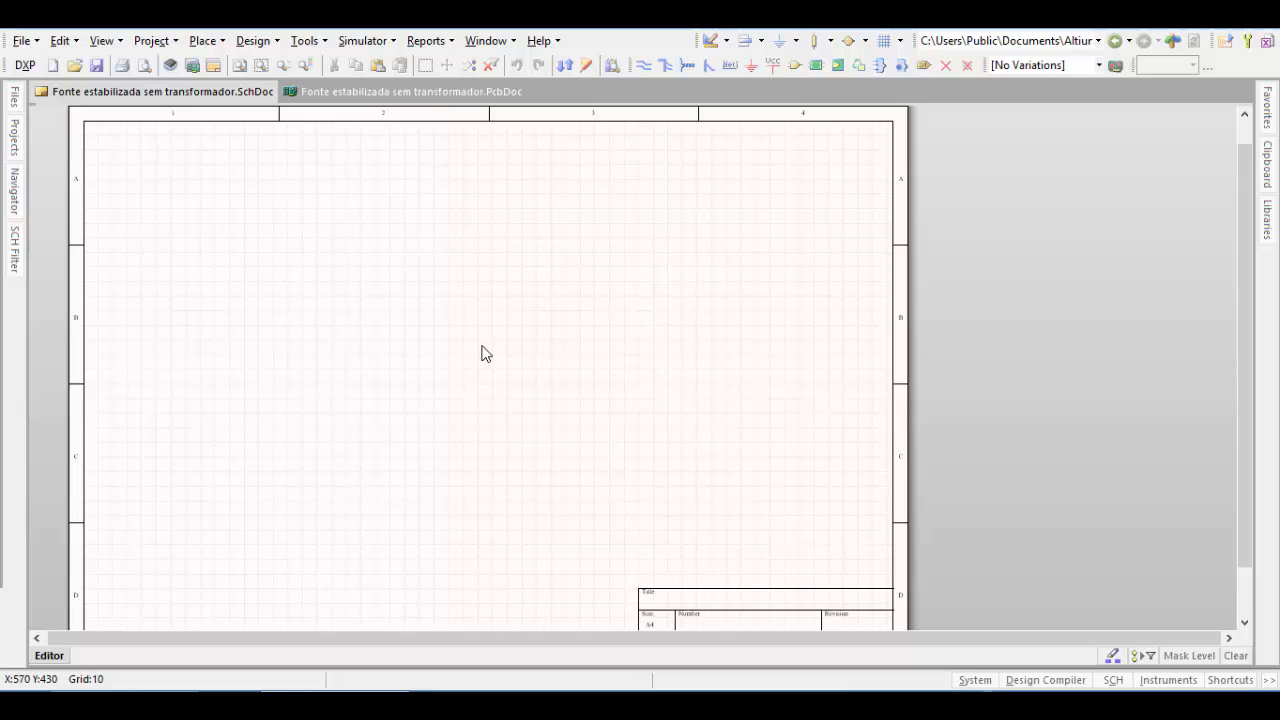
key(ctrl+Page_Down)
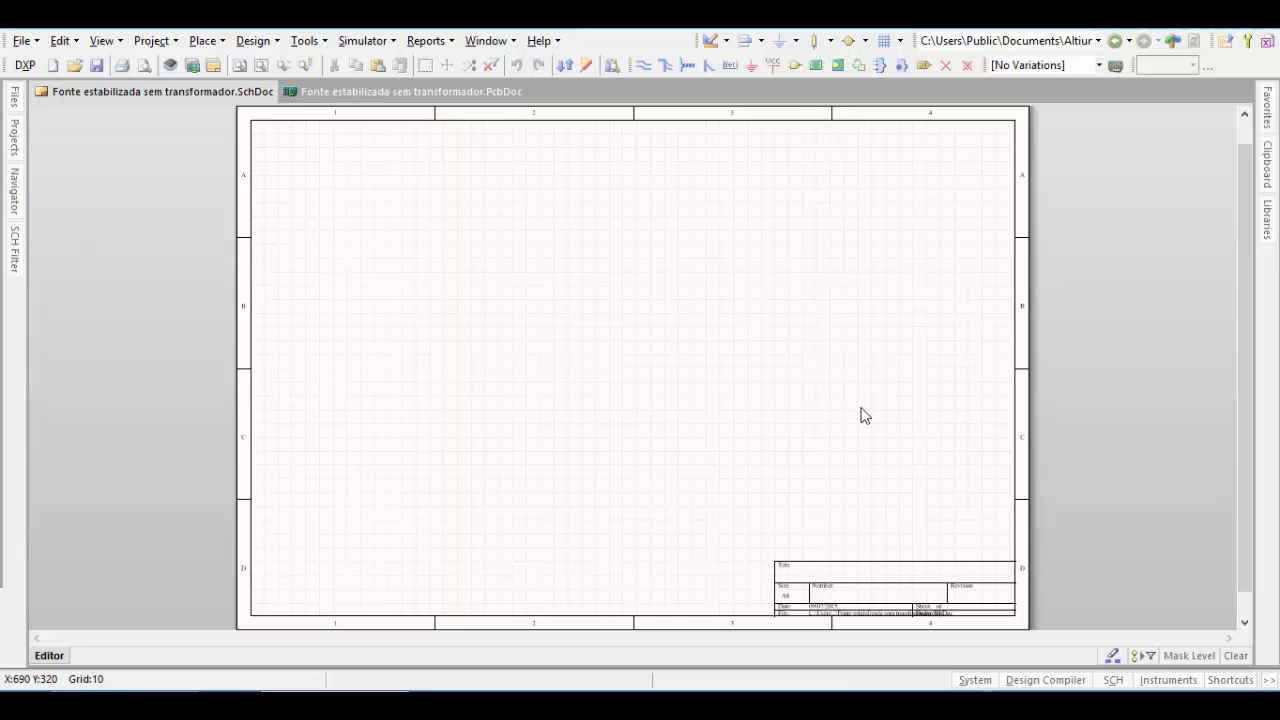
Dock the Projects panel beside the schematic again, return it to auto-hide, and refit the sheet in the editor.
mouse_move(14, 140)
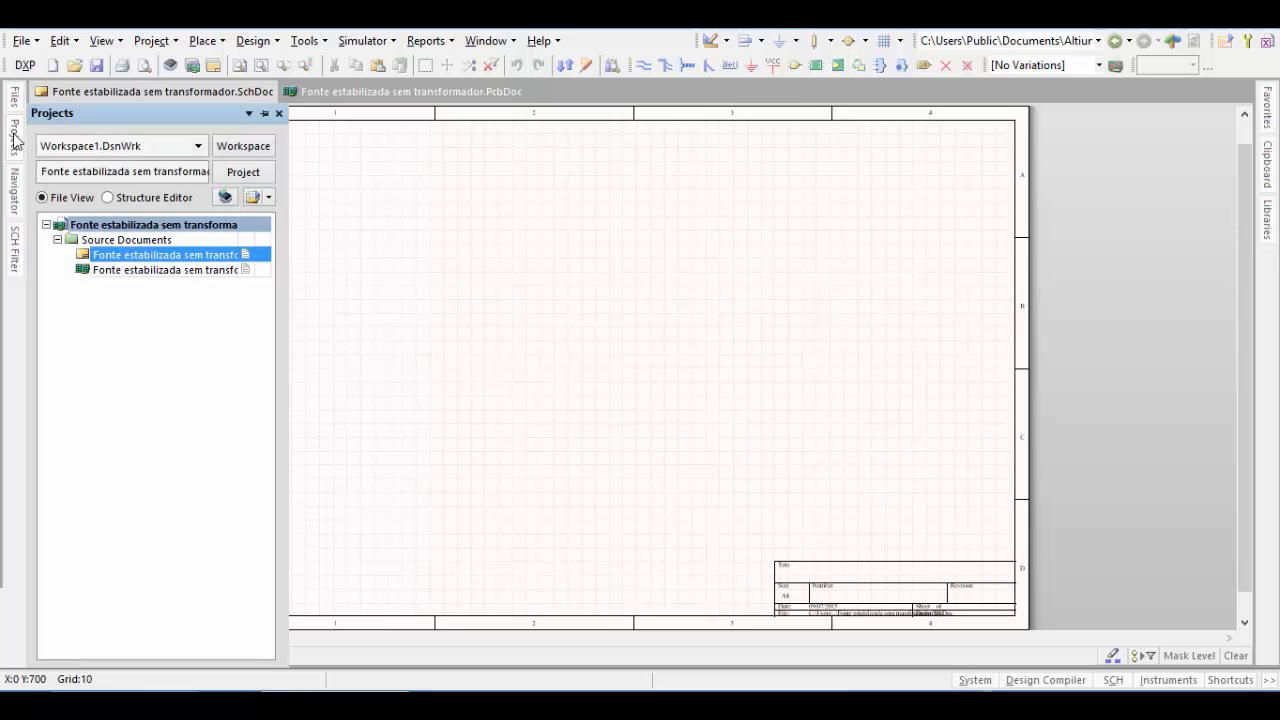
click(264, 113)
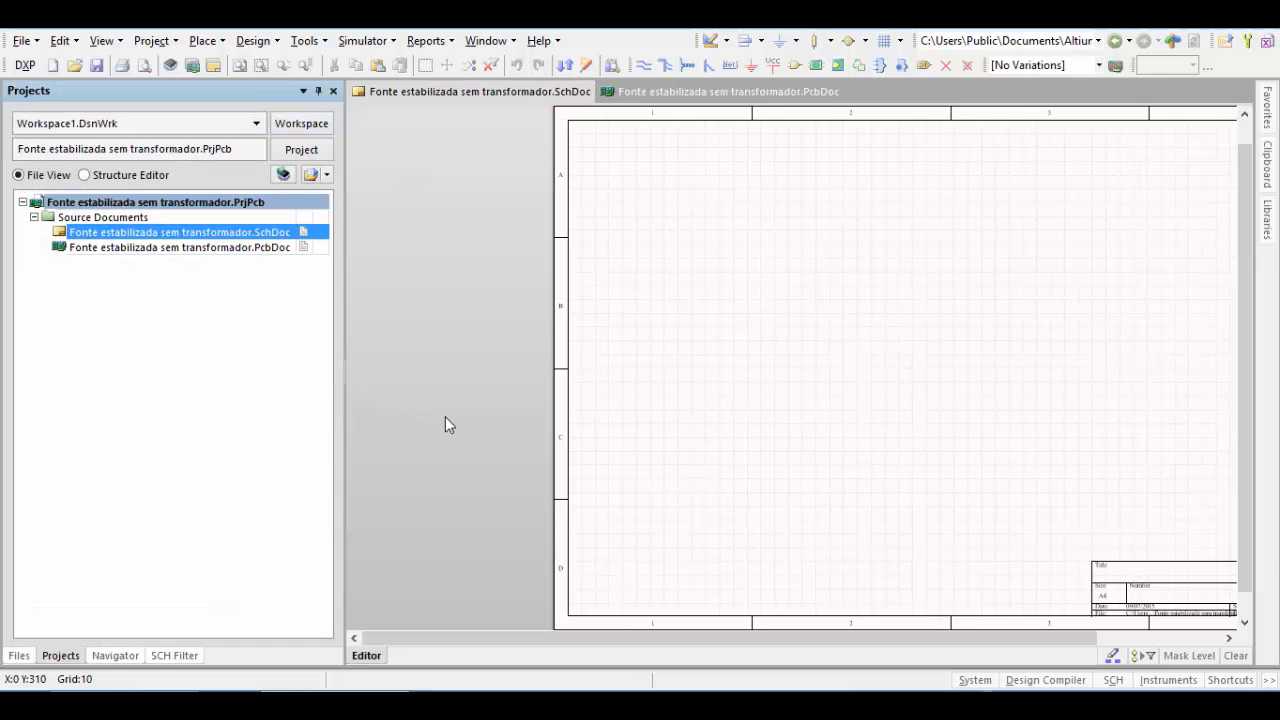
key(ctrl+Page_Down)
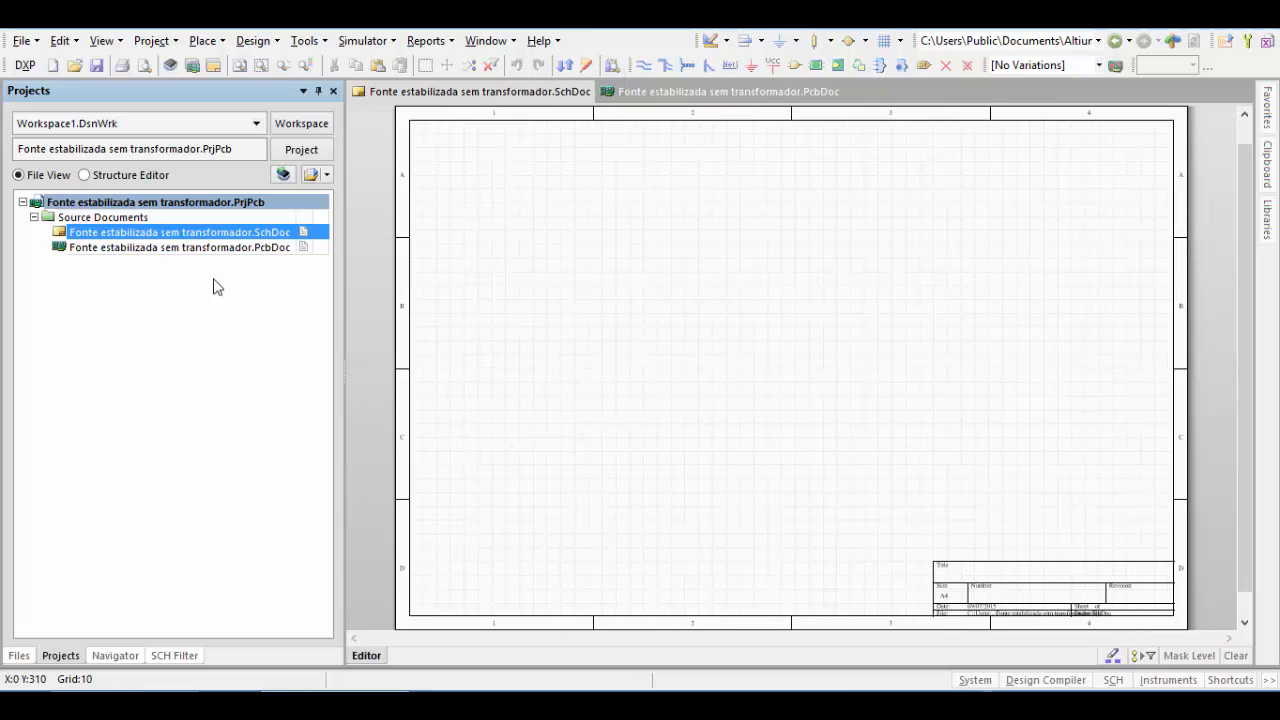
click(318, 90)
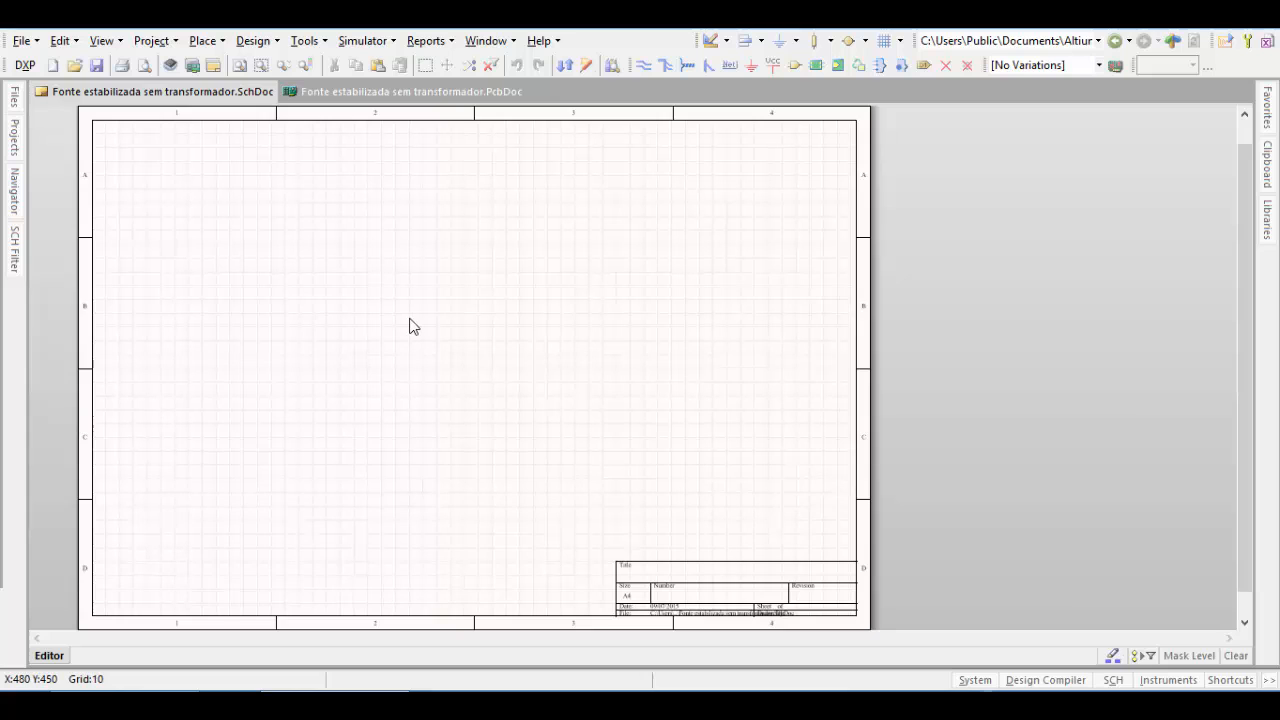
key(z)
key(s)
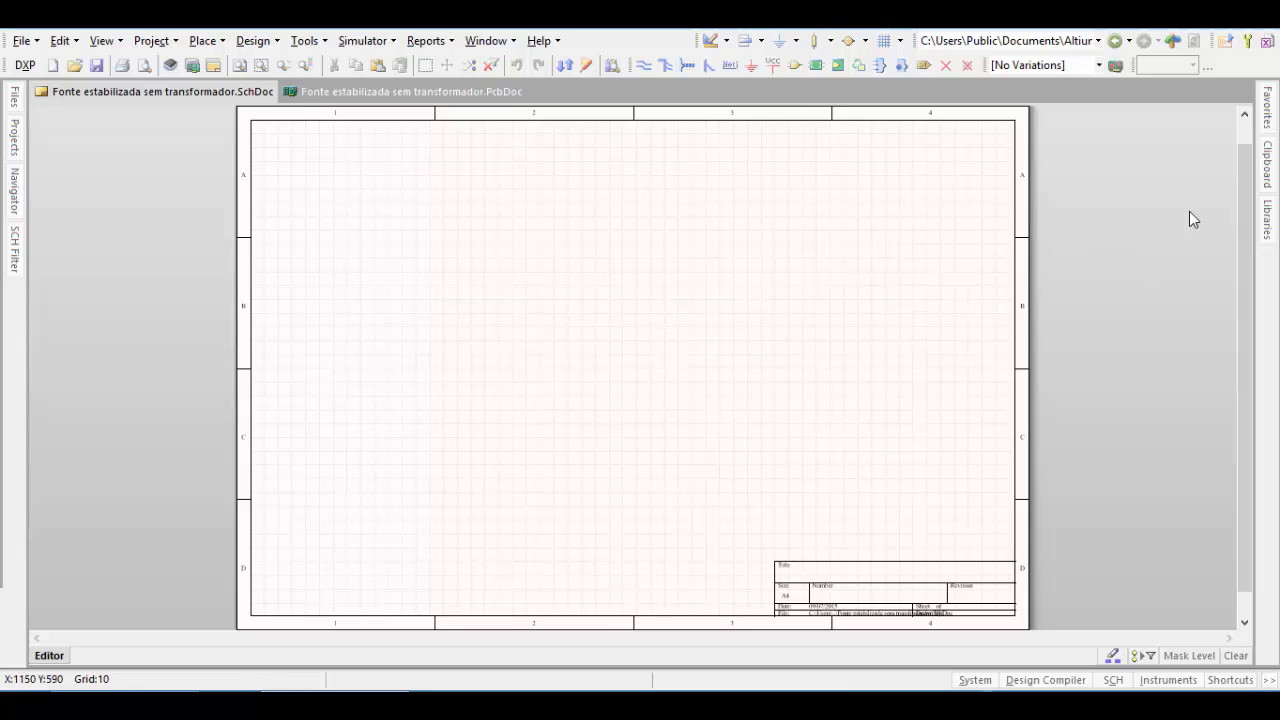
Show the Libraries panel from the list of system panels, hide it, and look over the list again.
mouse_move(1268, 215)
click(975, 680)
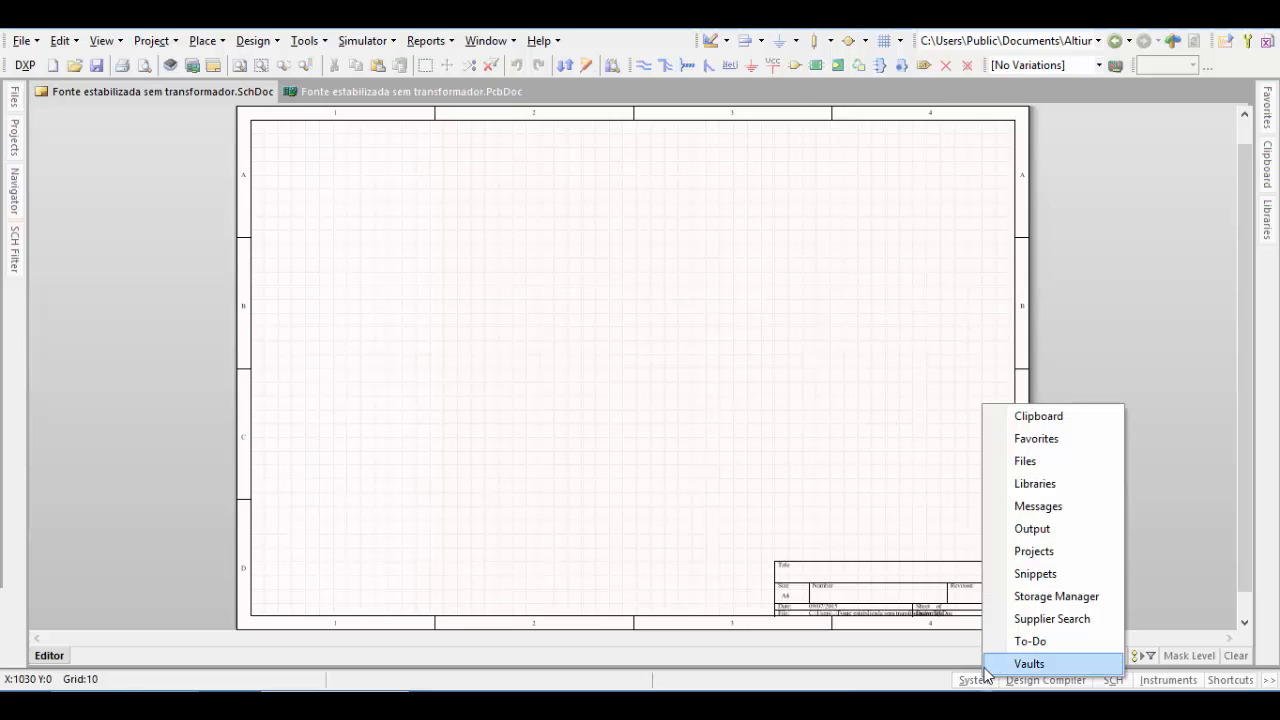
click(1067, 490)
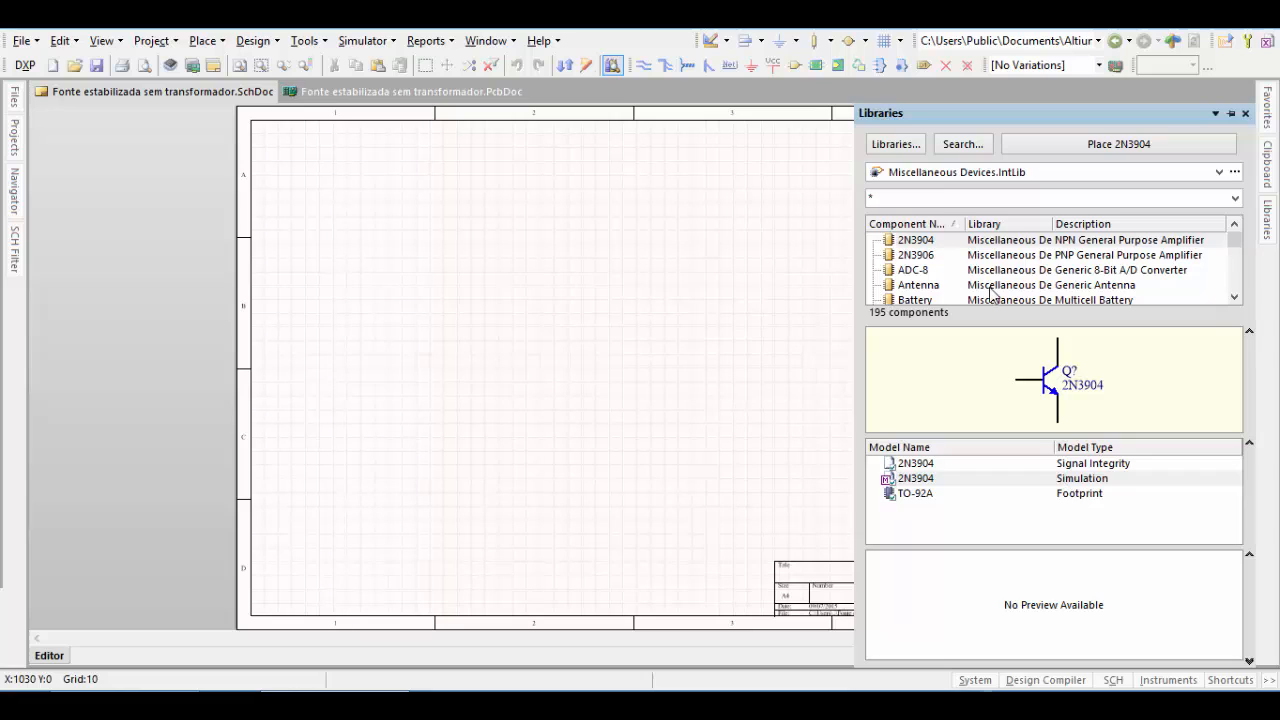
click(1267, 240)
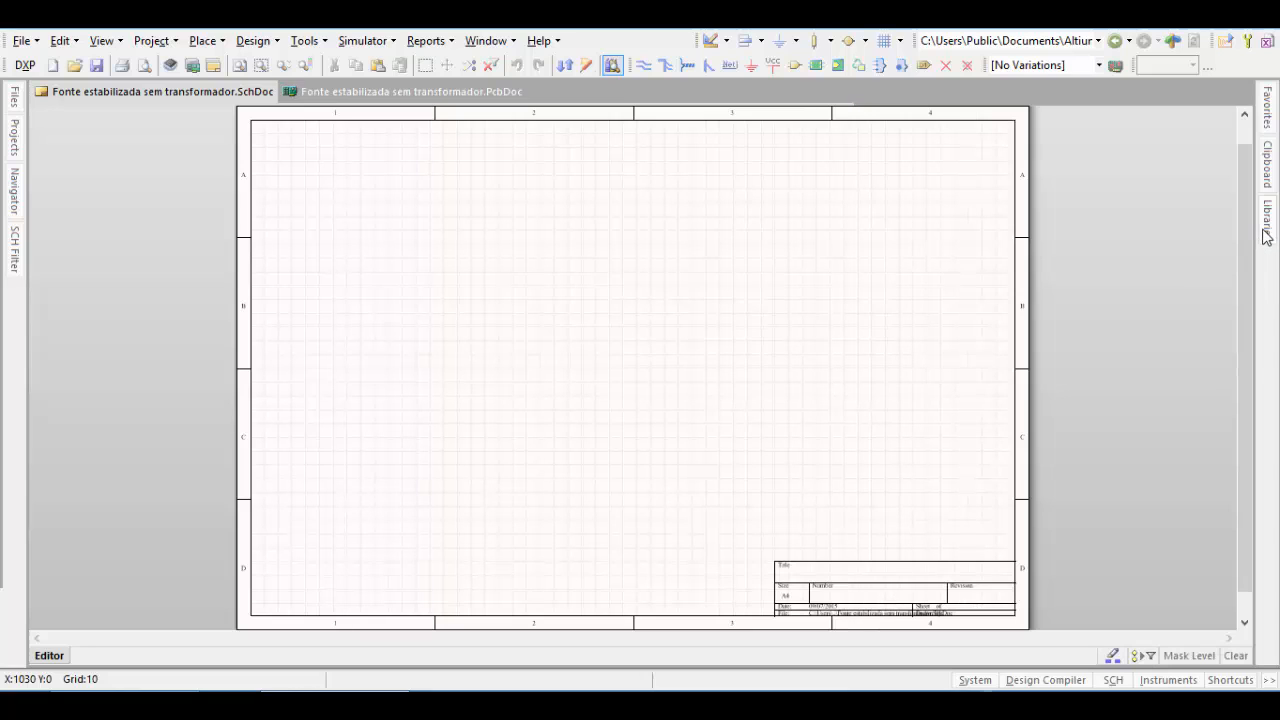
click(958, 684)
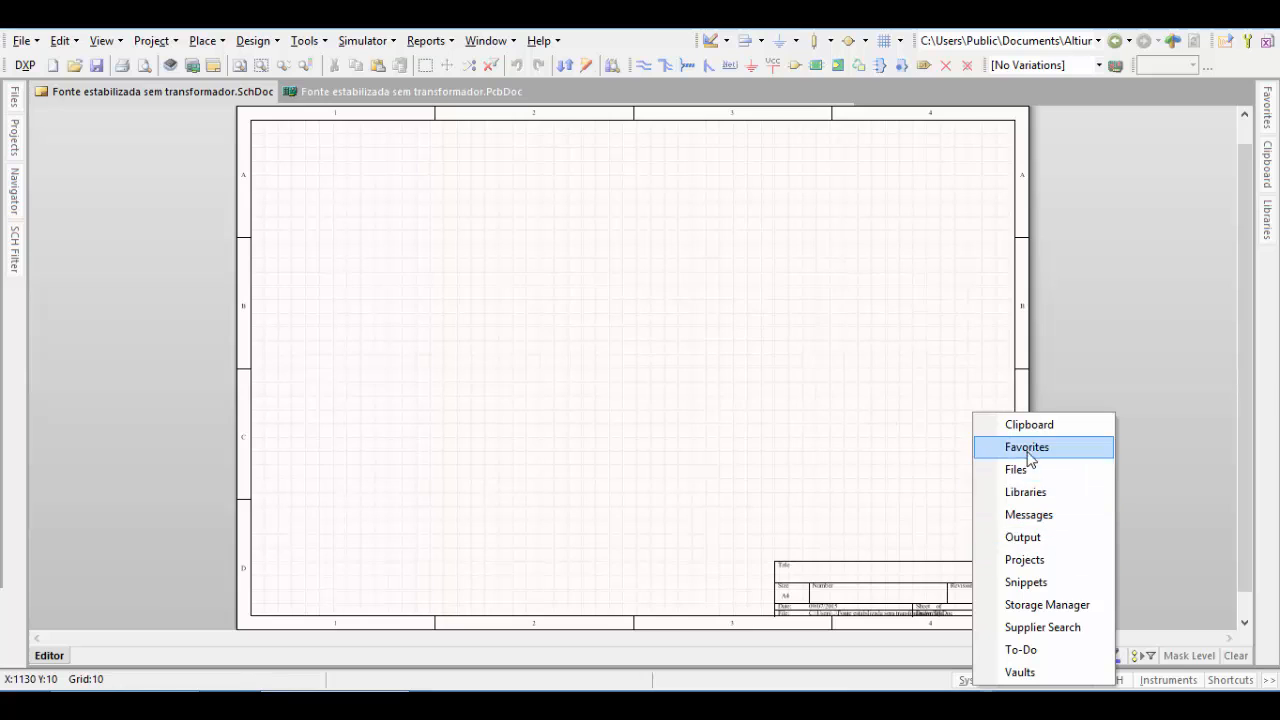
click(1147, 562)
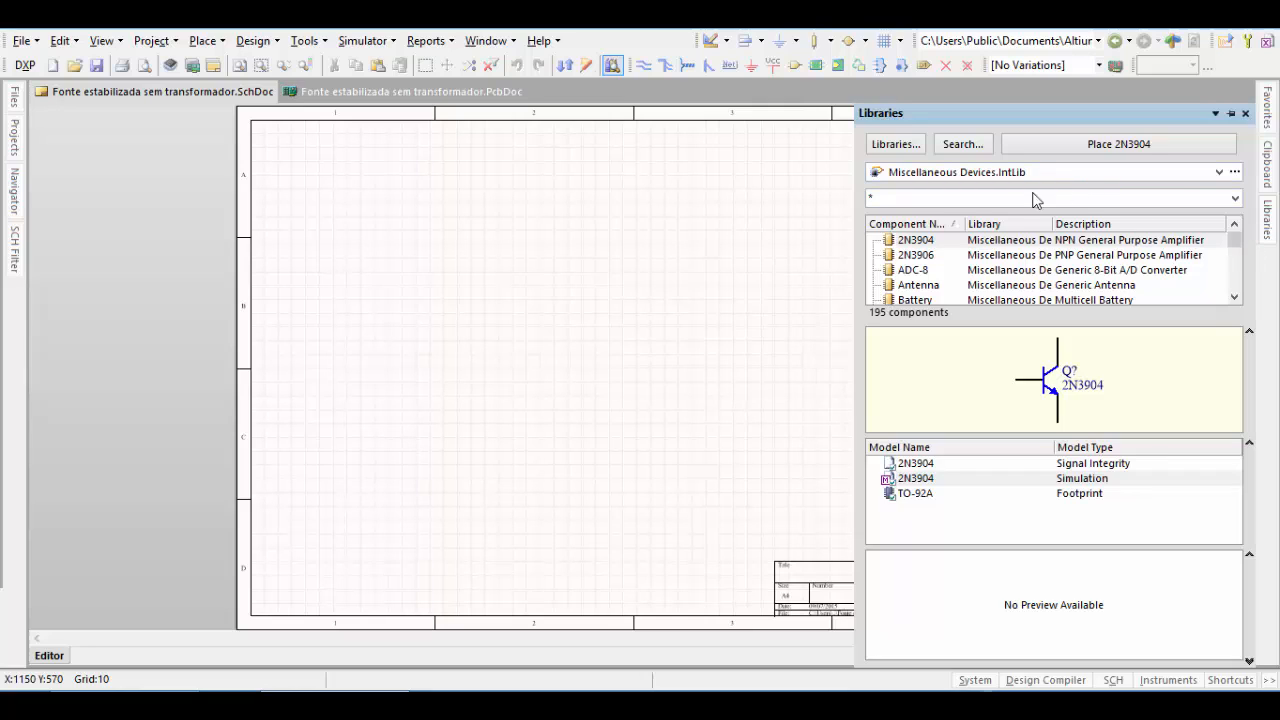
Filter the components of Miscellaneous Devices.IntLib by "res".
click(904, 200)
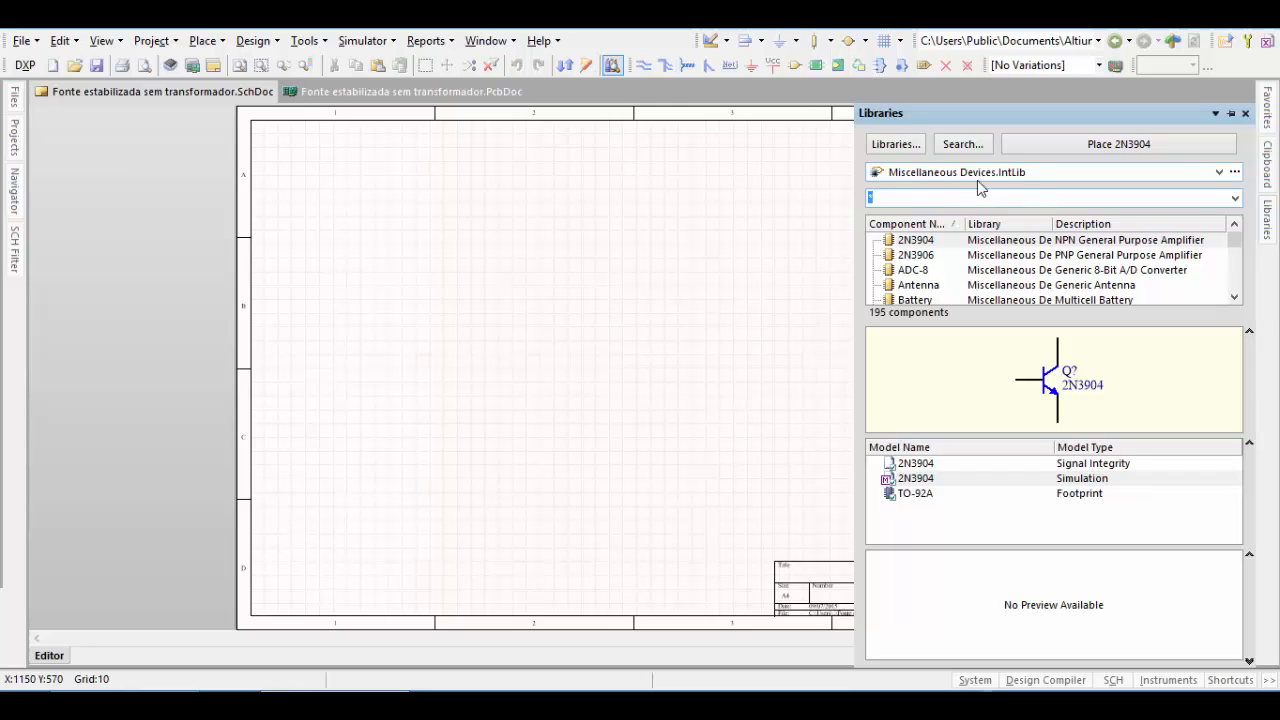
click(917, 198)
double_click(917, 198)
text(res)
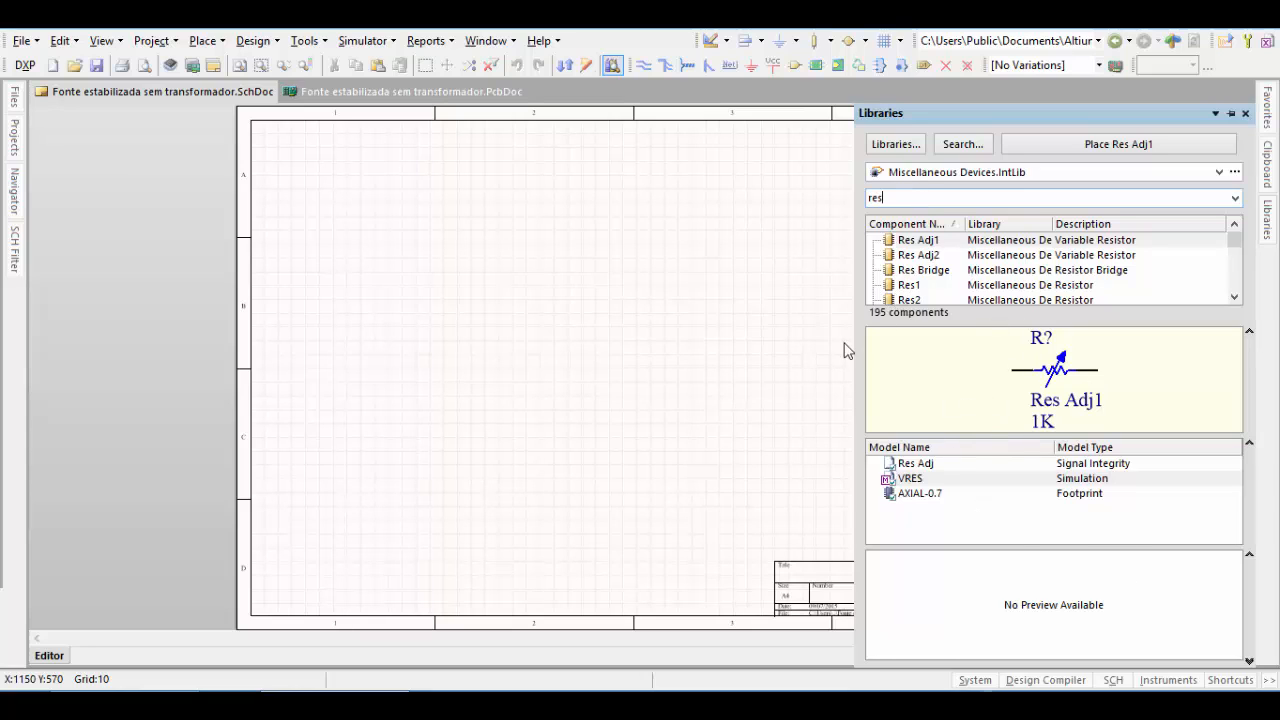
Compare the previews of the resistor components from Res Adj1 through Res3, and select Res2.
click(931, 245)
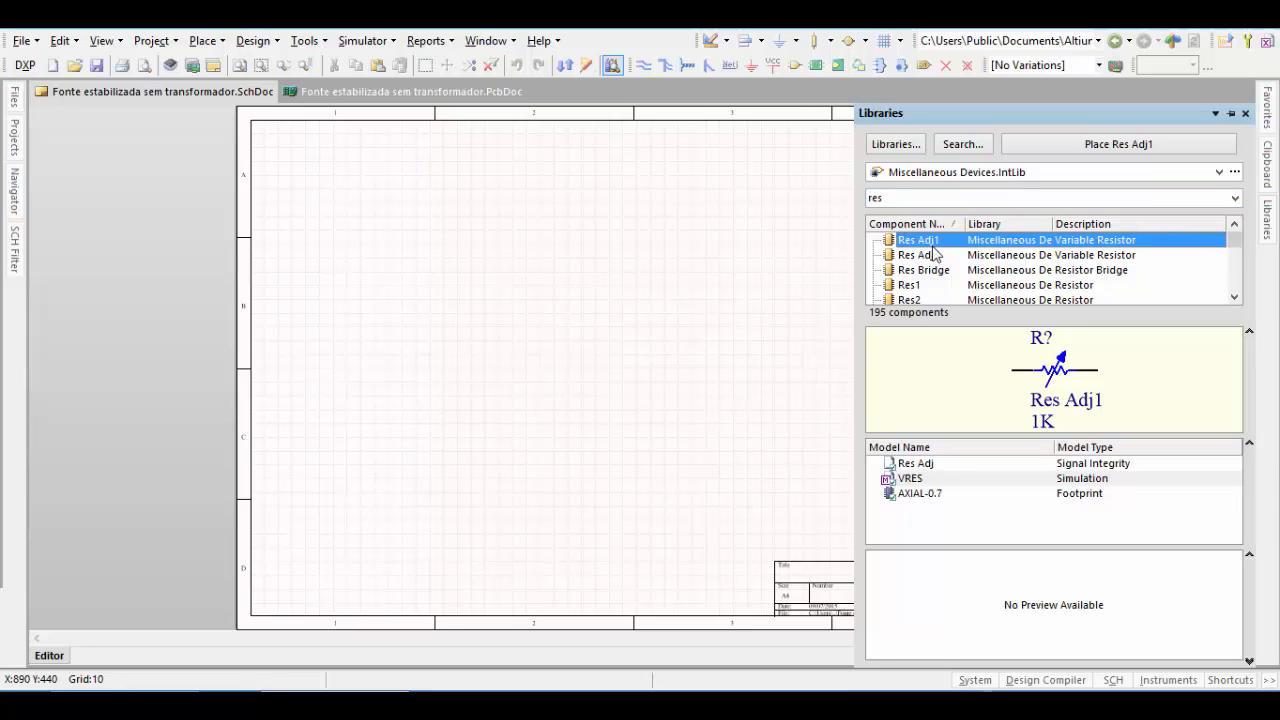
click(934, 256)
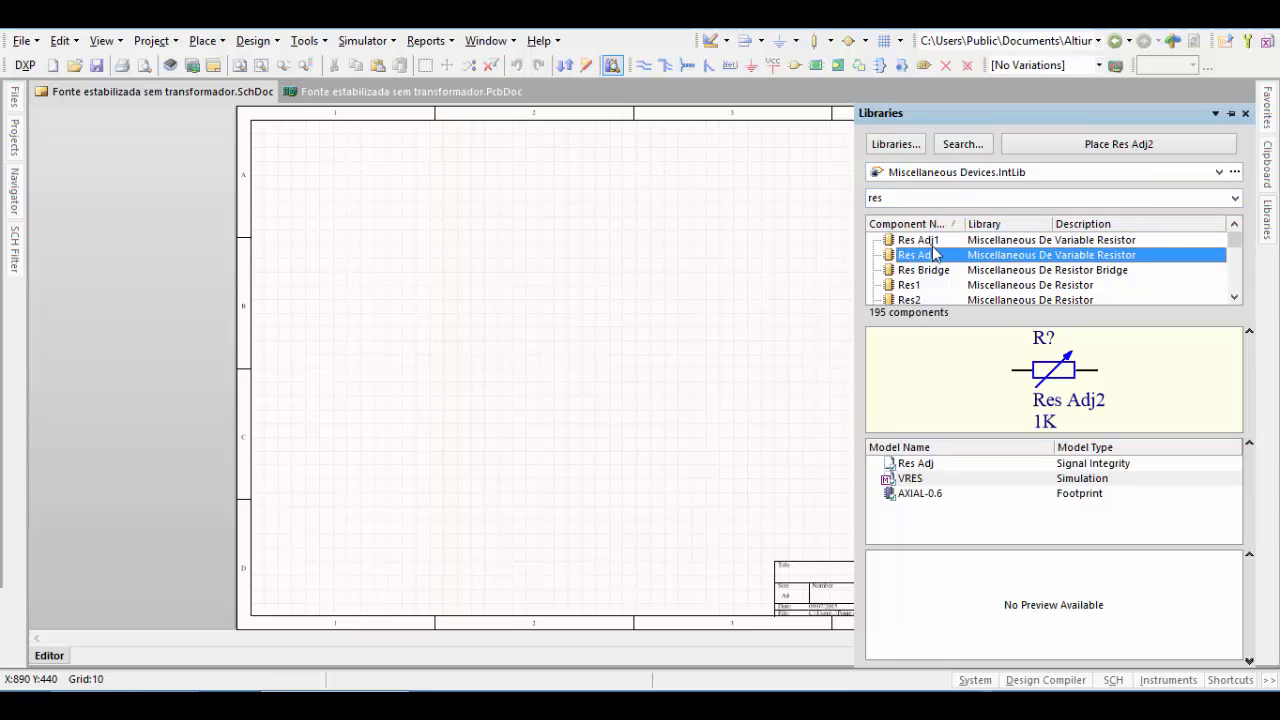
key(Down)
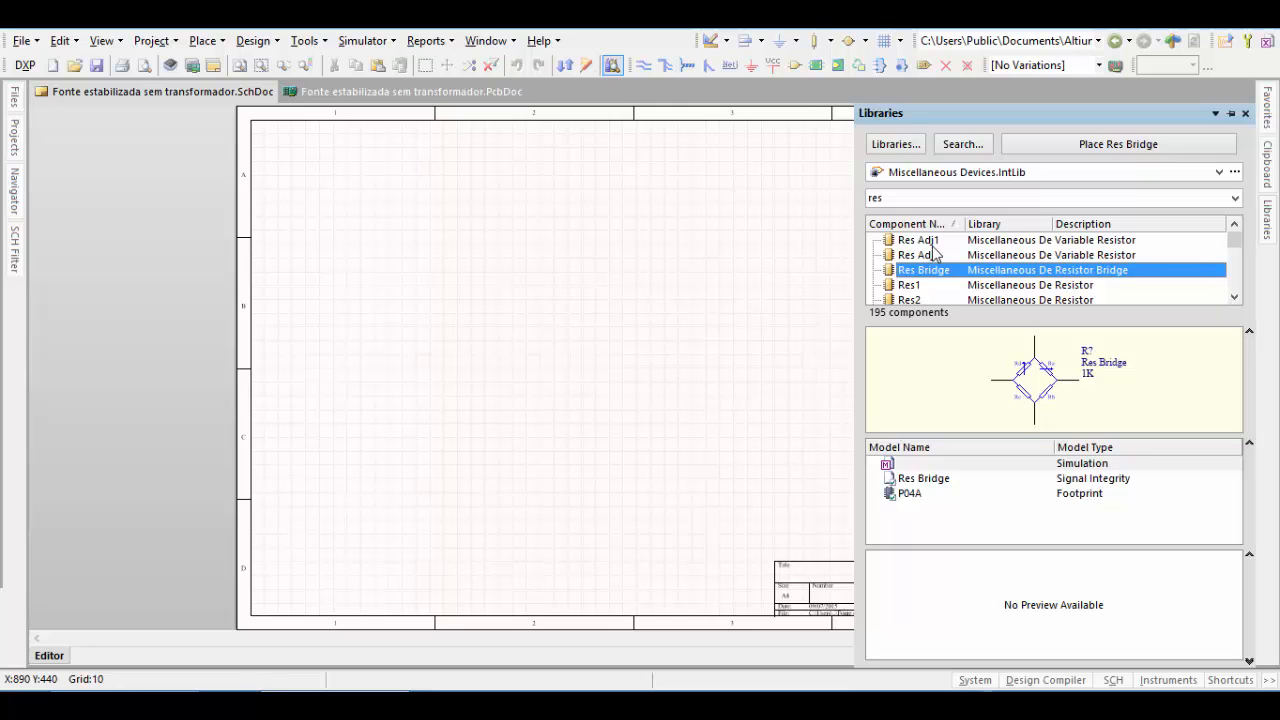
key(Down)
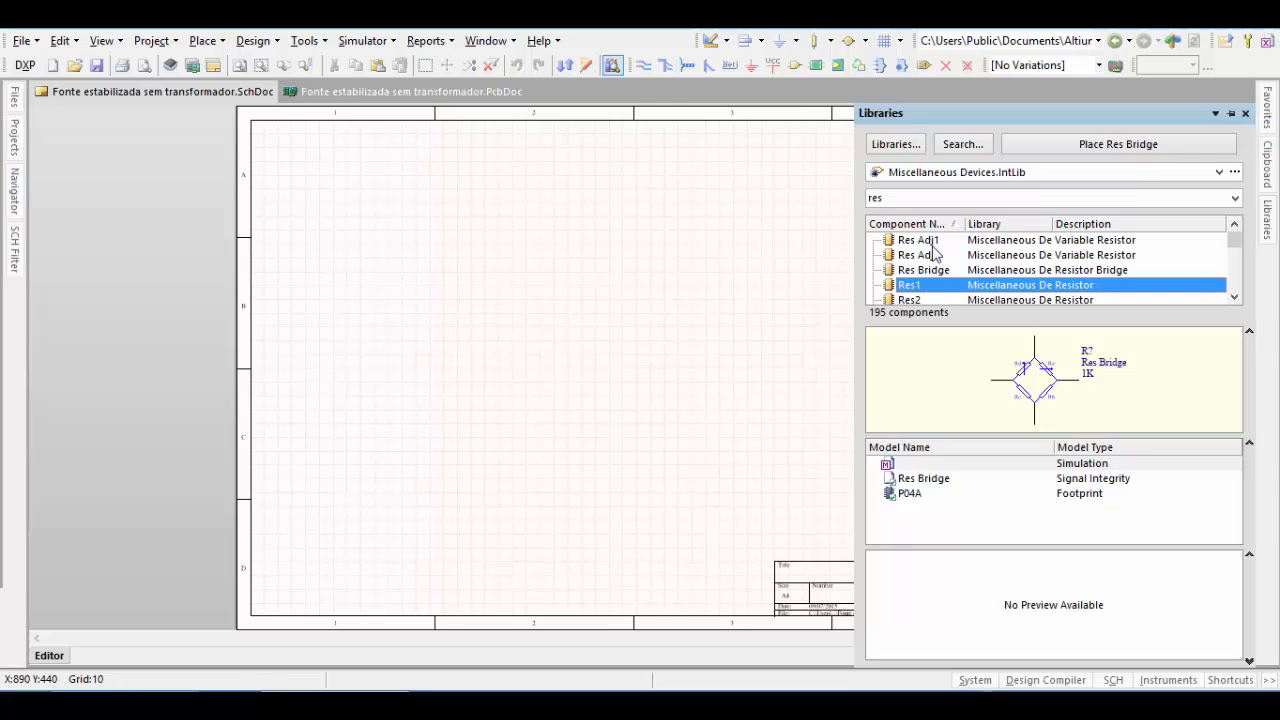
key(Down)
key(Down)
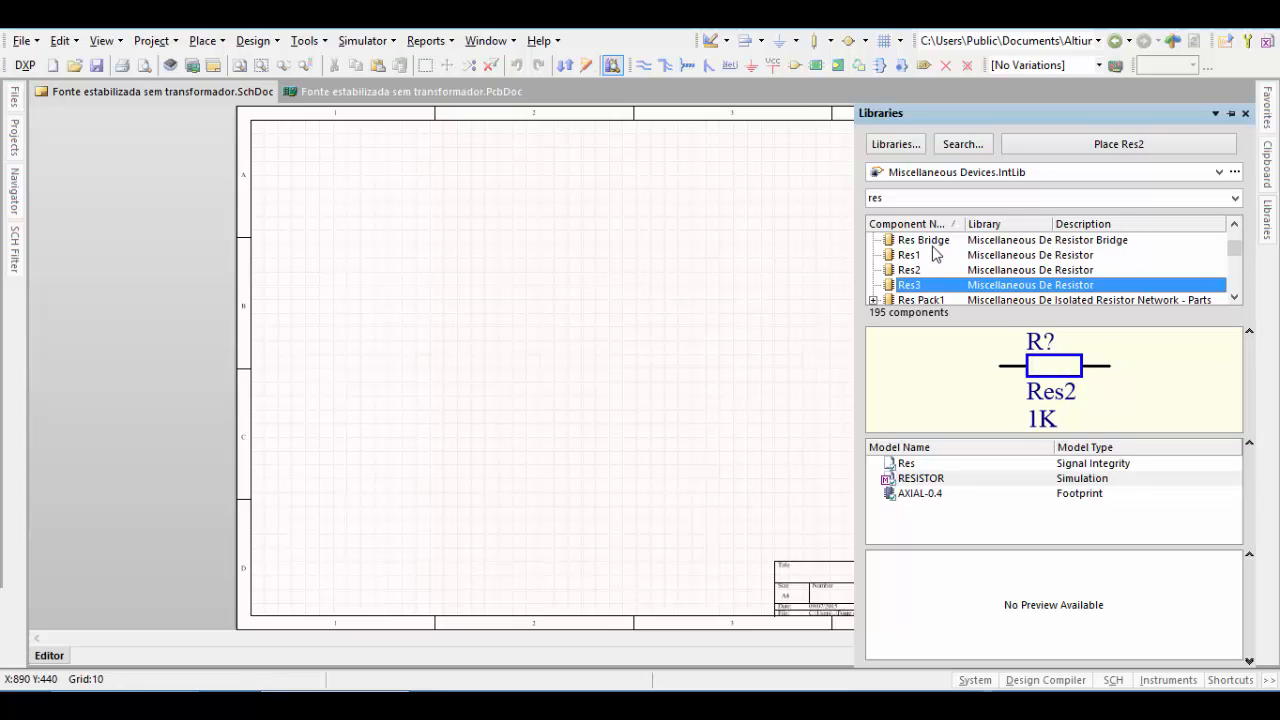
key(Up)
key(Up)
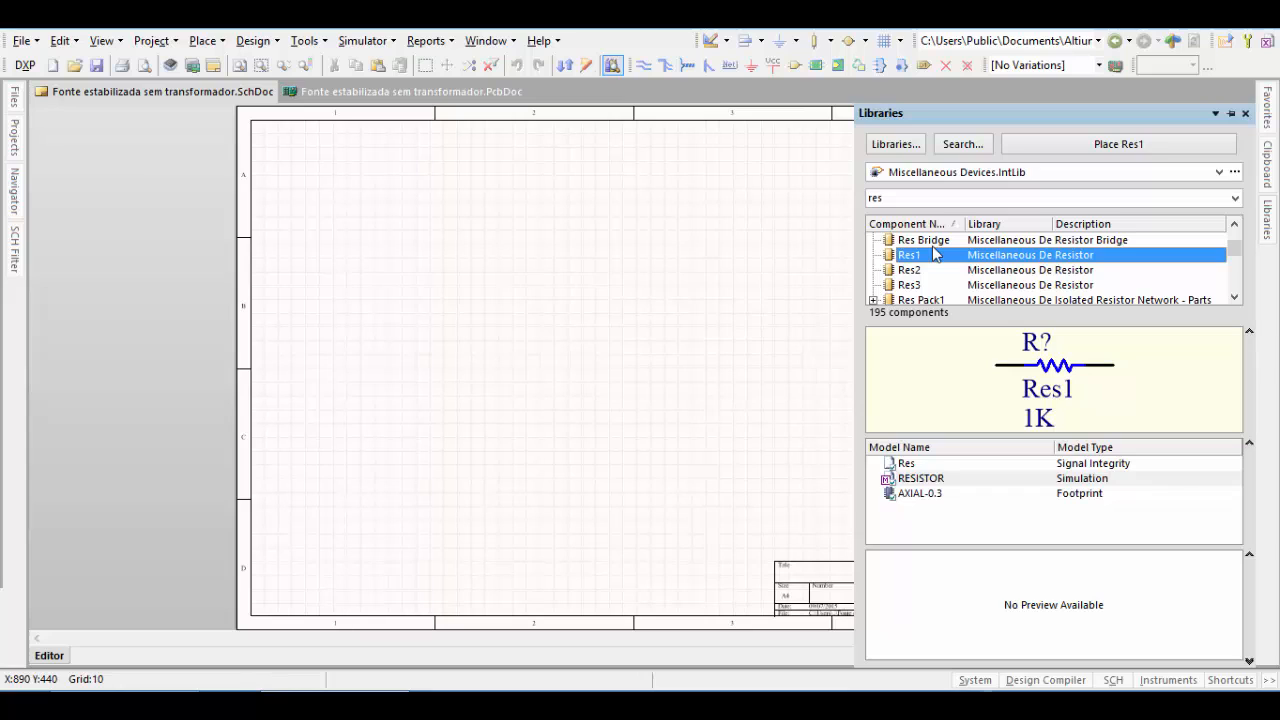
key(Down)
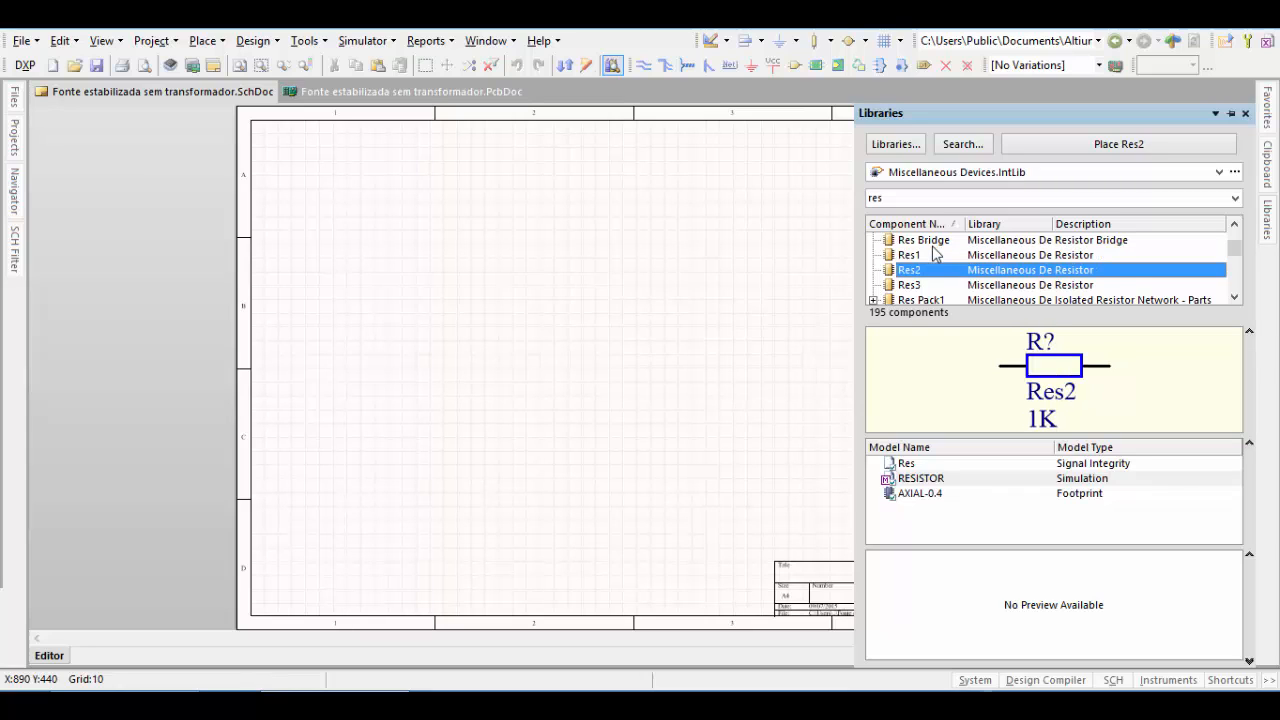
Compare the symbols and footprint models of the Res1 and Res2 resistors in the library.
key(Up)
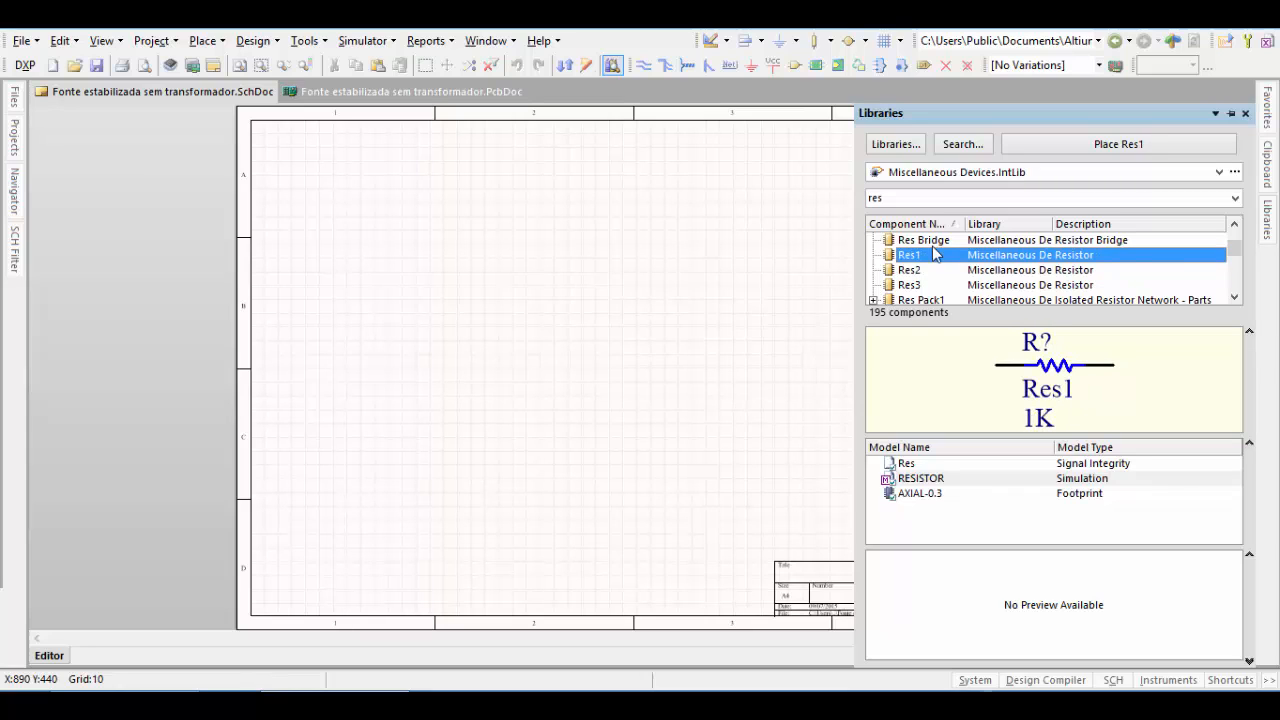
key(Down)
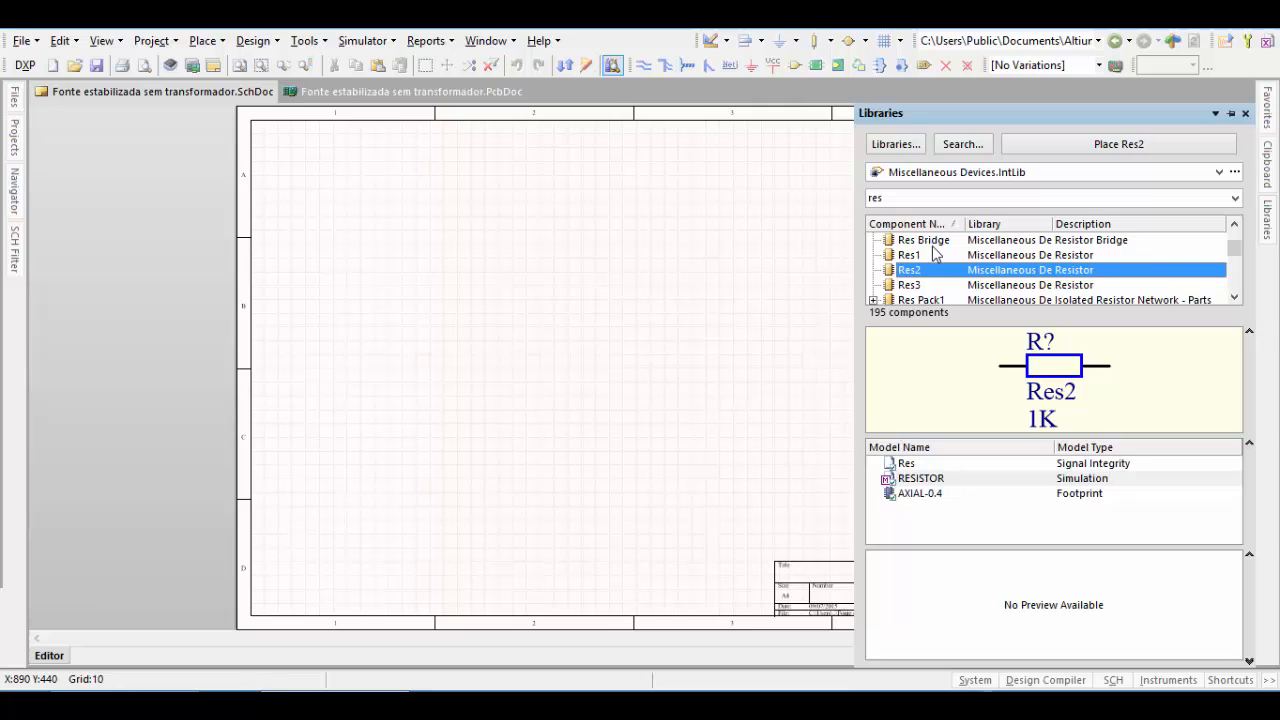
key(Up)
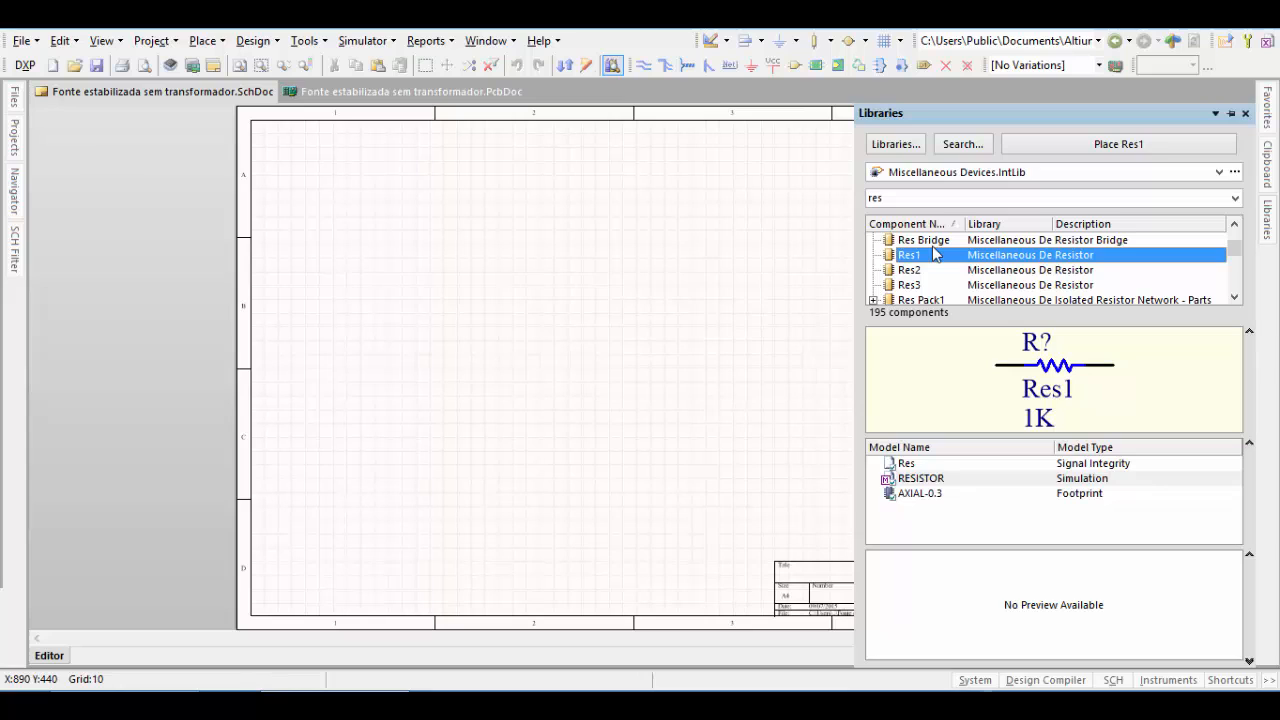
key(Down)
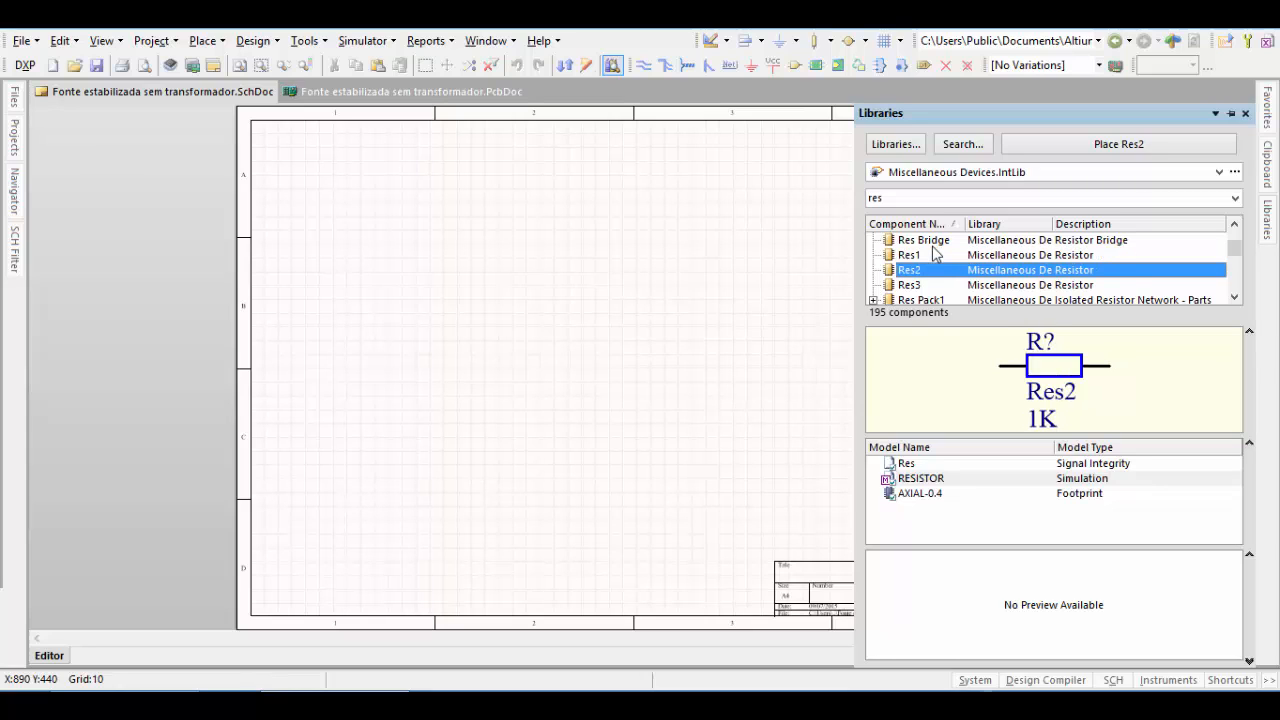
key(Up)
key(Down)
key(Up)
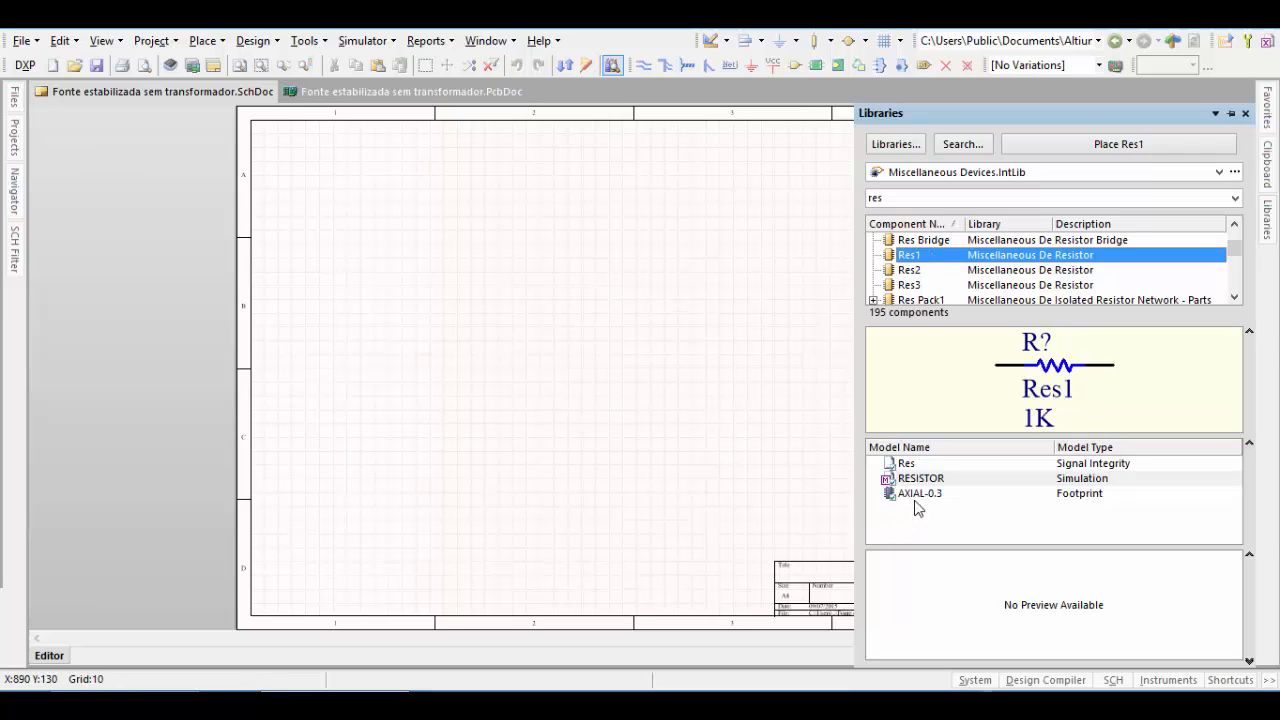
click(911, 270)
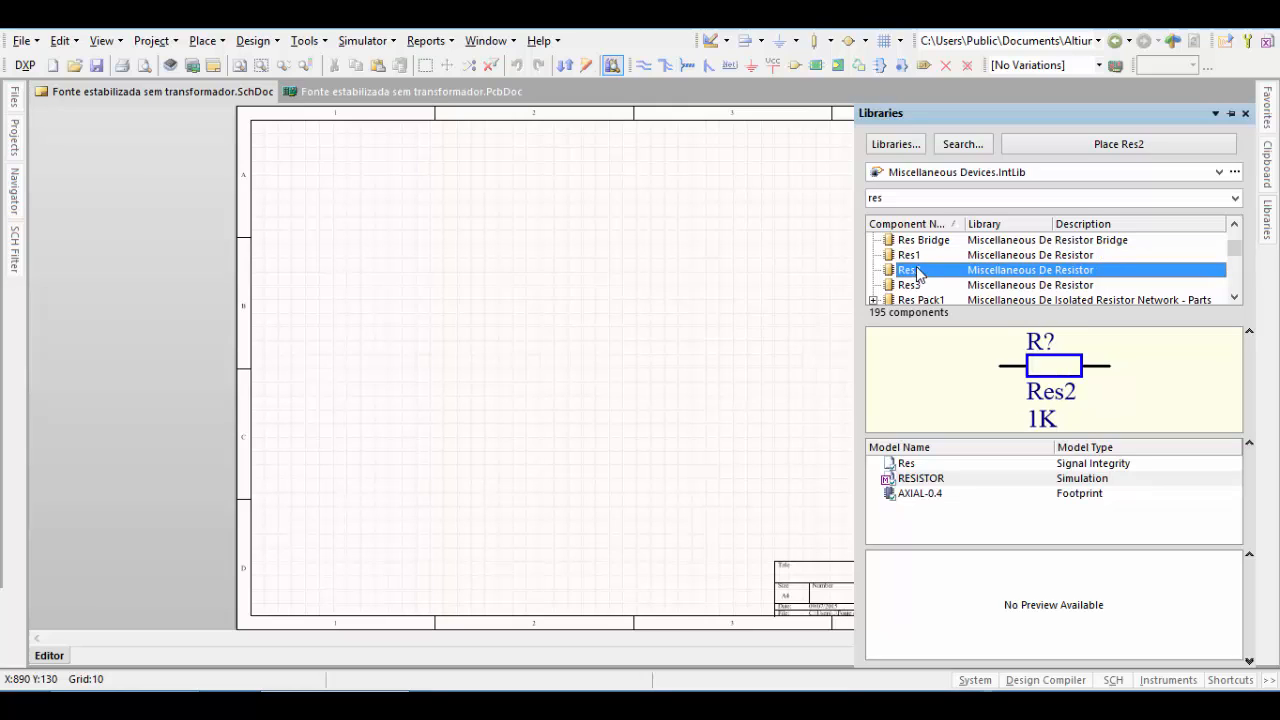
Place one Res1 resistor, rotated to vertical, in the upper-left area of the schematic sheet.
click(920, 256)
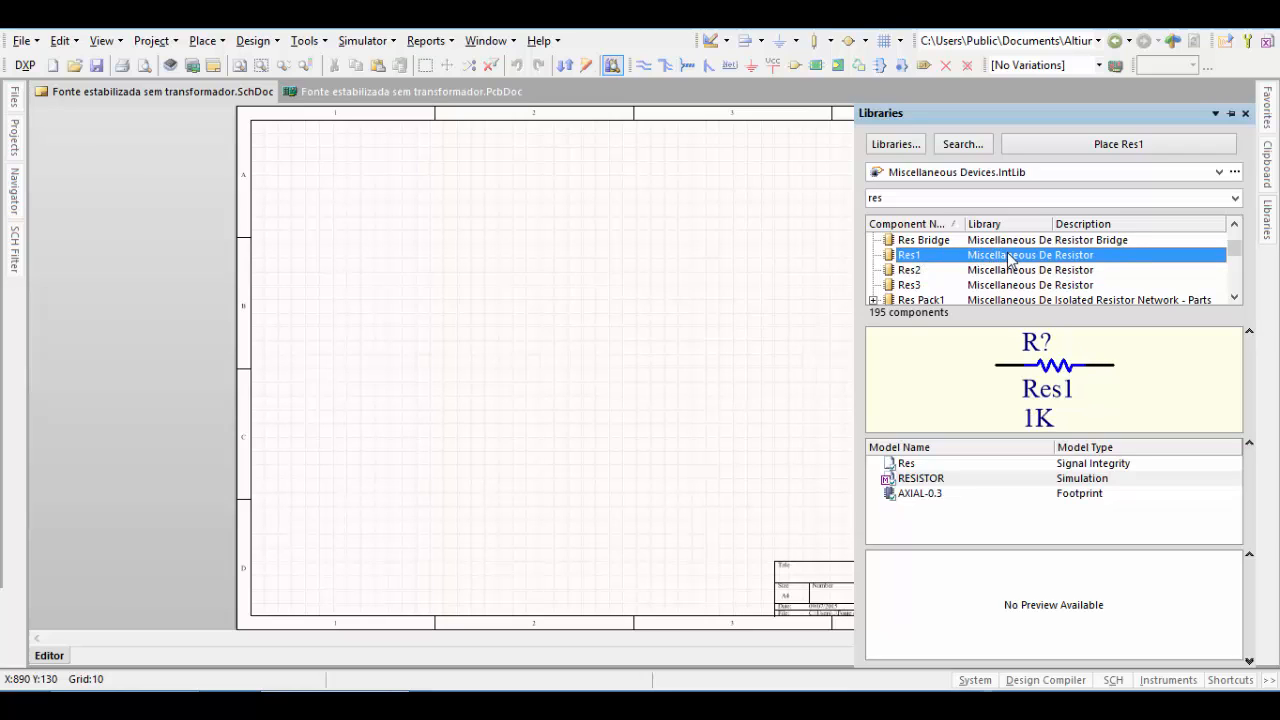
click(1116, 152)
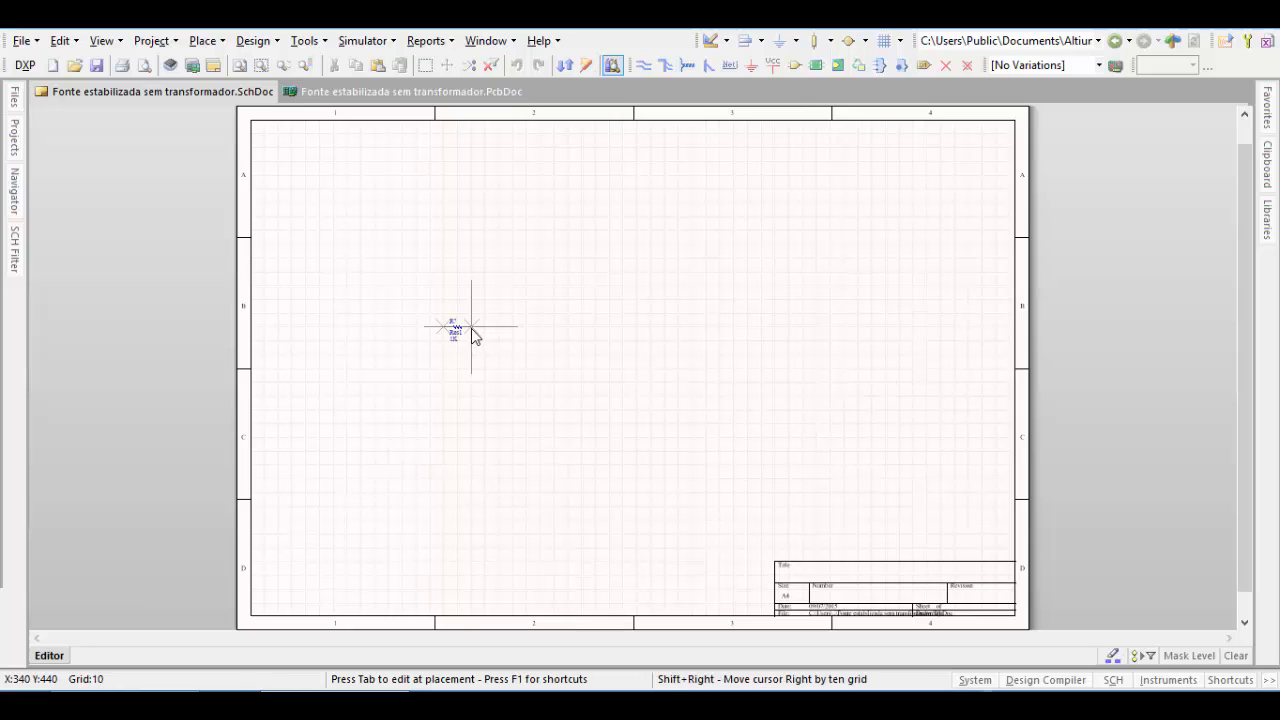
key(space)
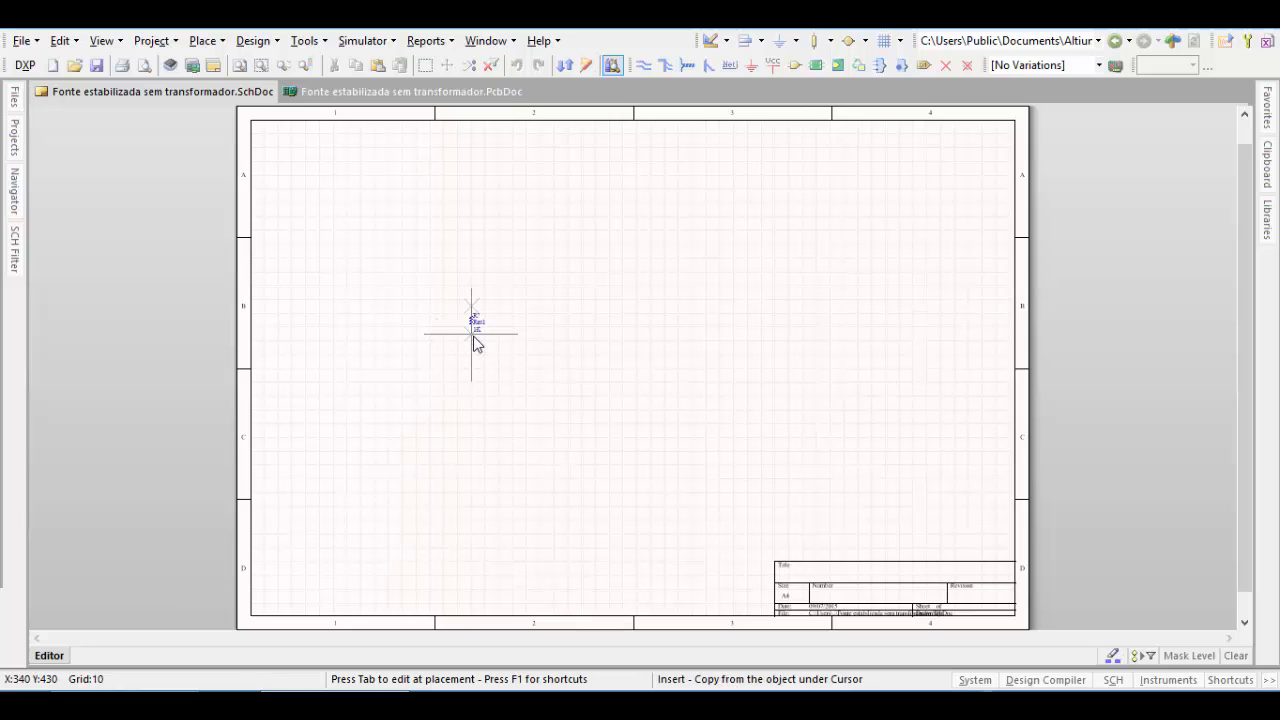
key(space)
key(space)
key(space)
key(space)
key(space)
key(space)
key(space)
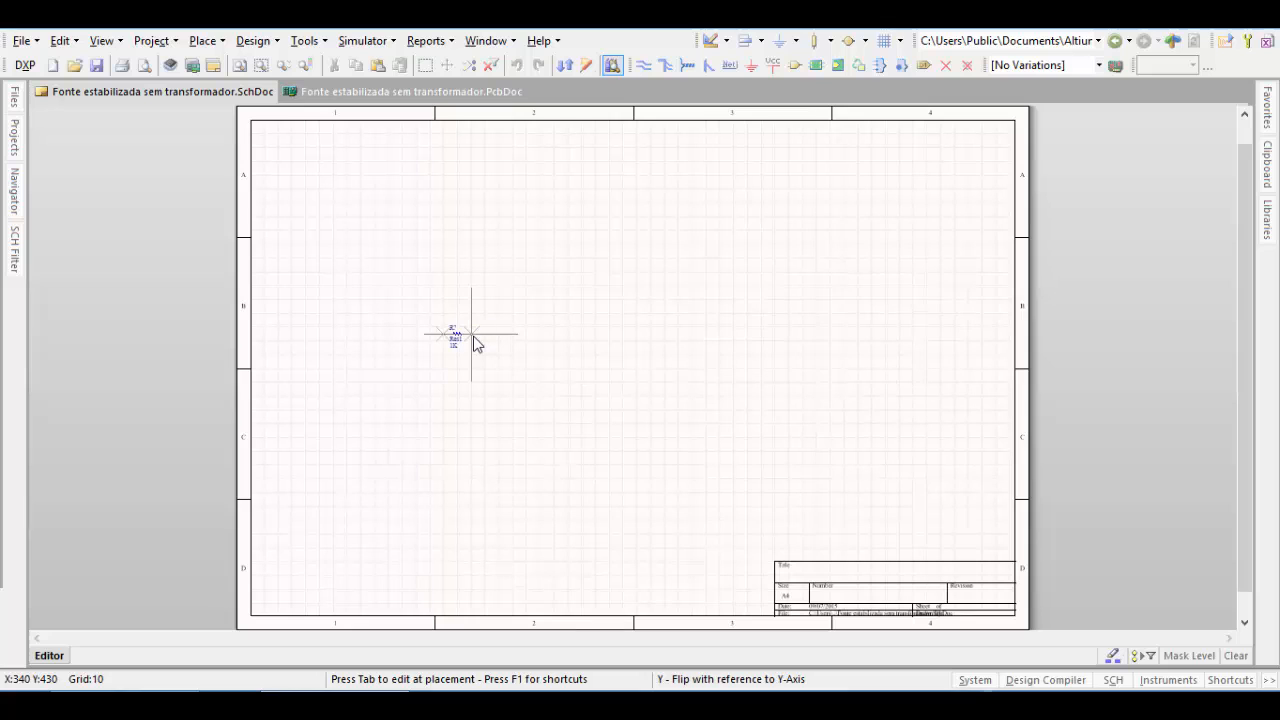
key(space)
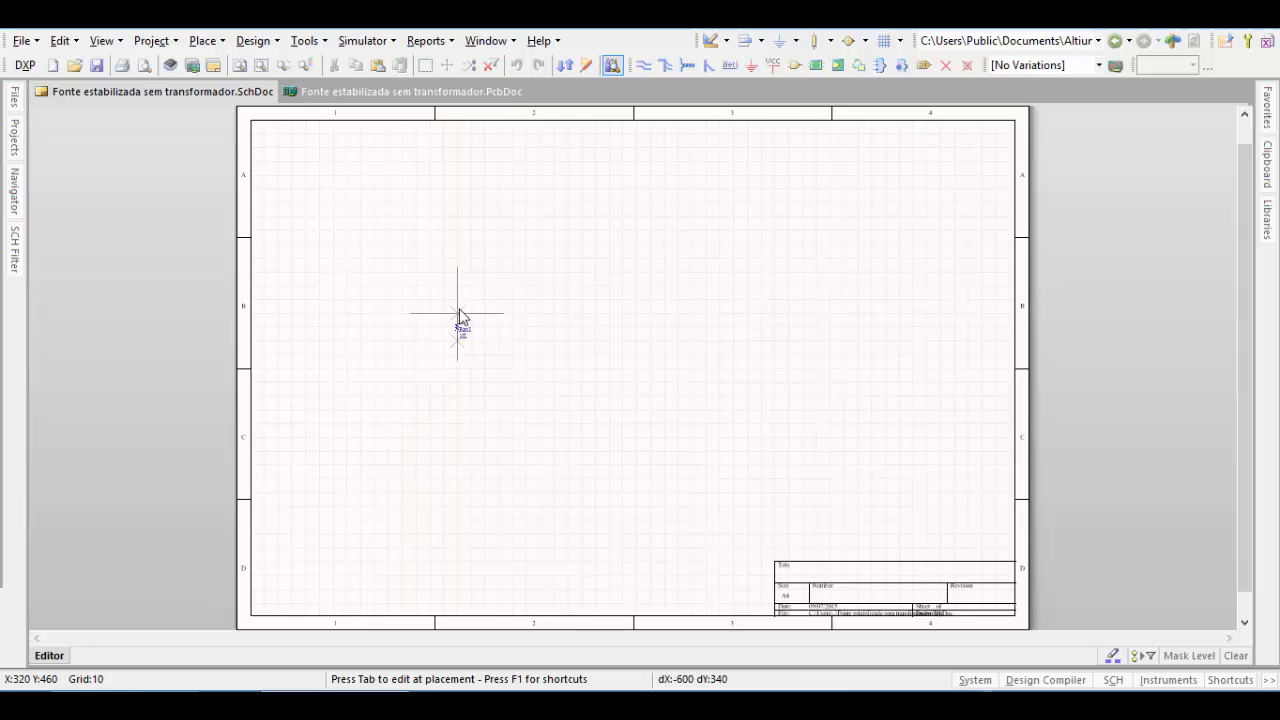
click(461, 312)
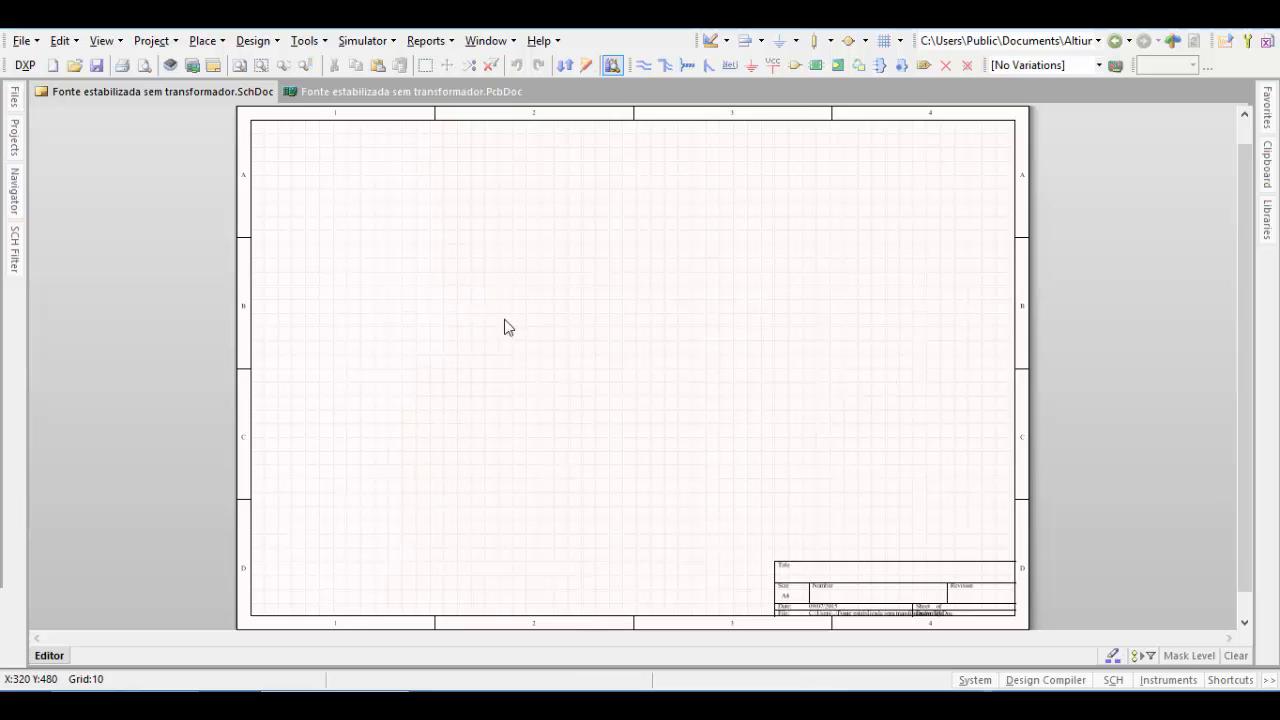
right_click(561, 372)
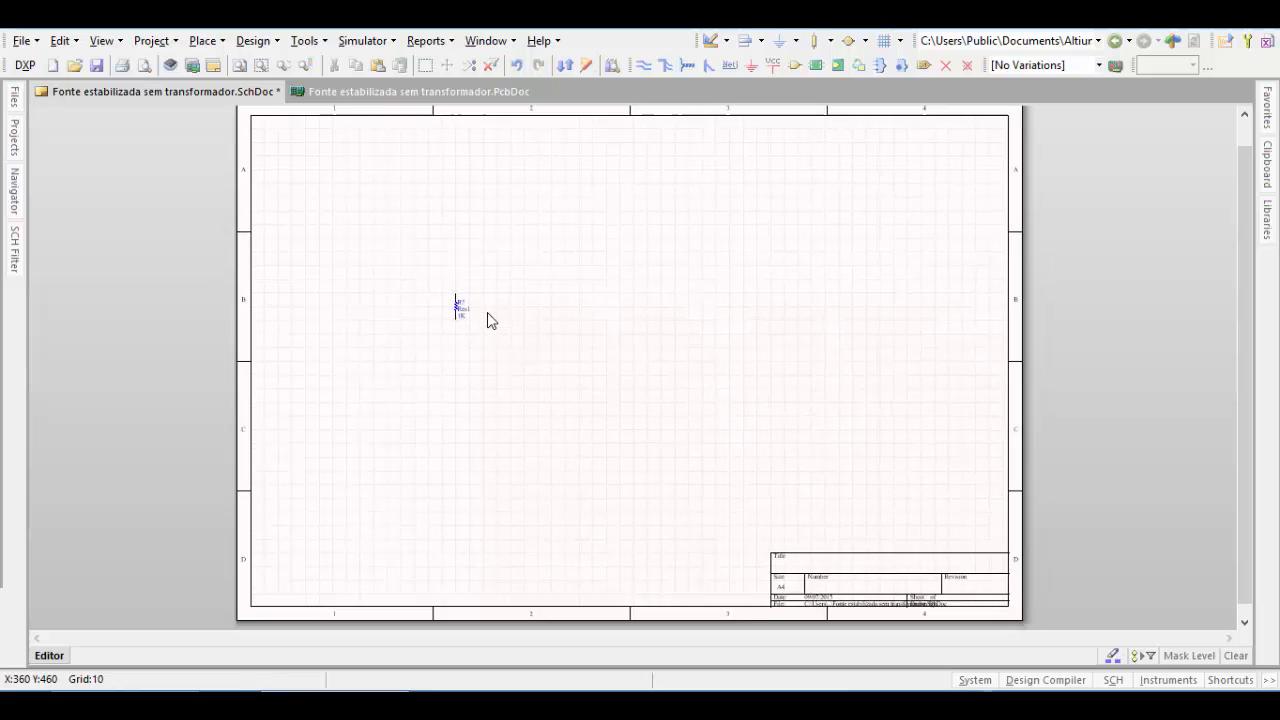
Set the Value parameter of the placed resistor to 100R.
ctrl+scroll(490, 322, down, 3)
ctrl+scroll(458, 352, up, 4)
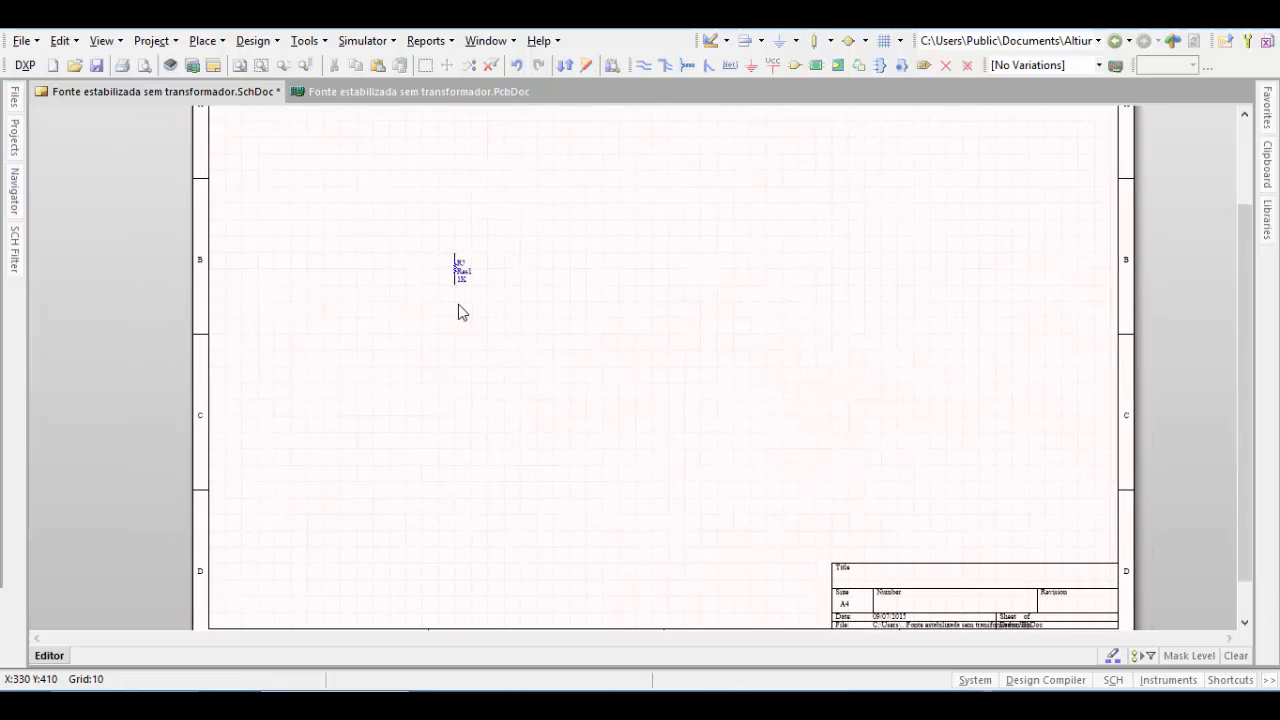
scroll(458, 312, up, 2)
ctrl+scroll(455, 312, up, 4)
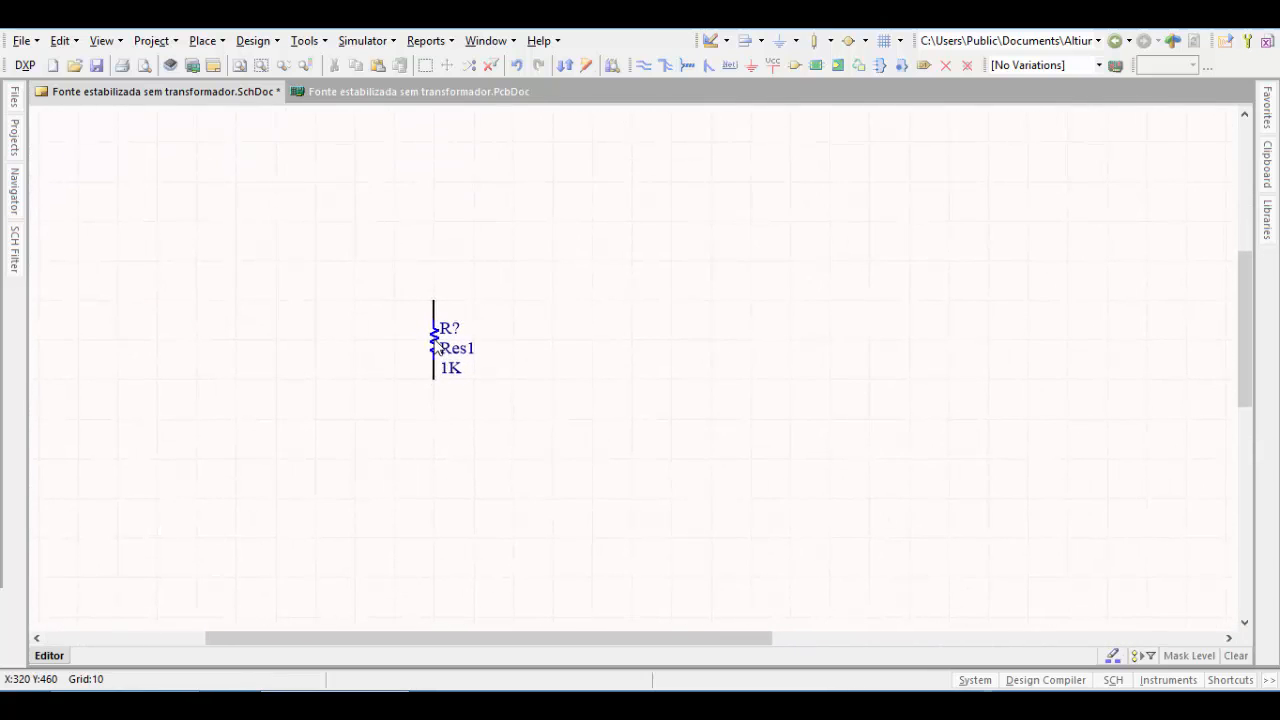
double_click(436, 340)
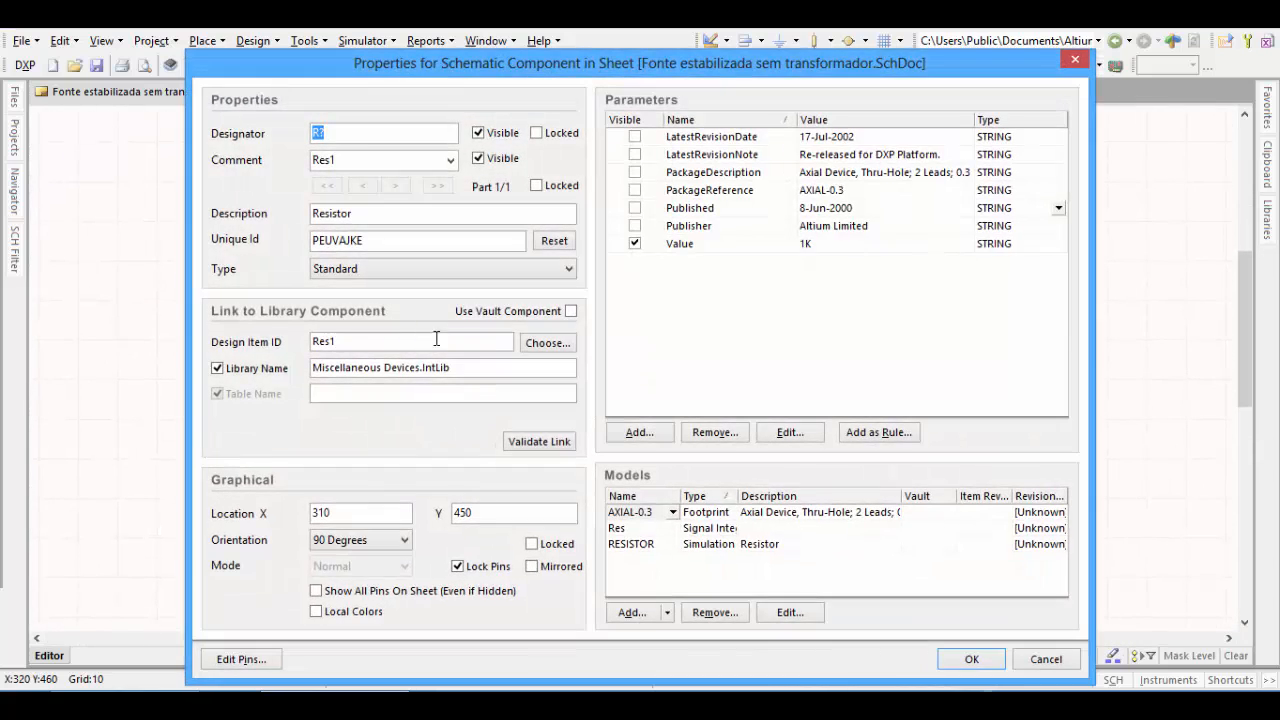
click(833, 244)
double_click(833, 244)
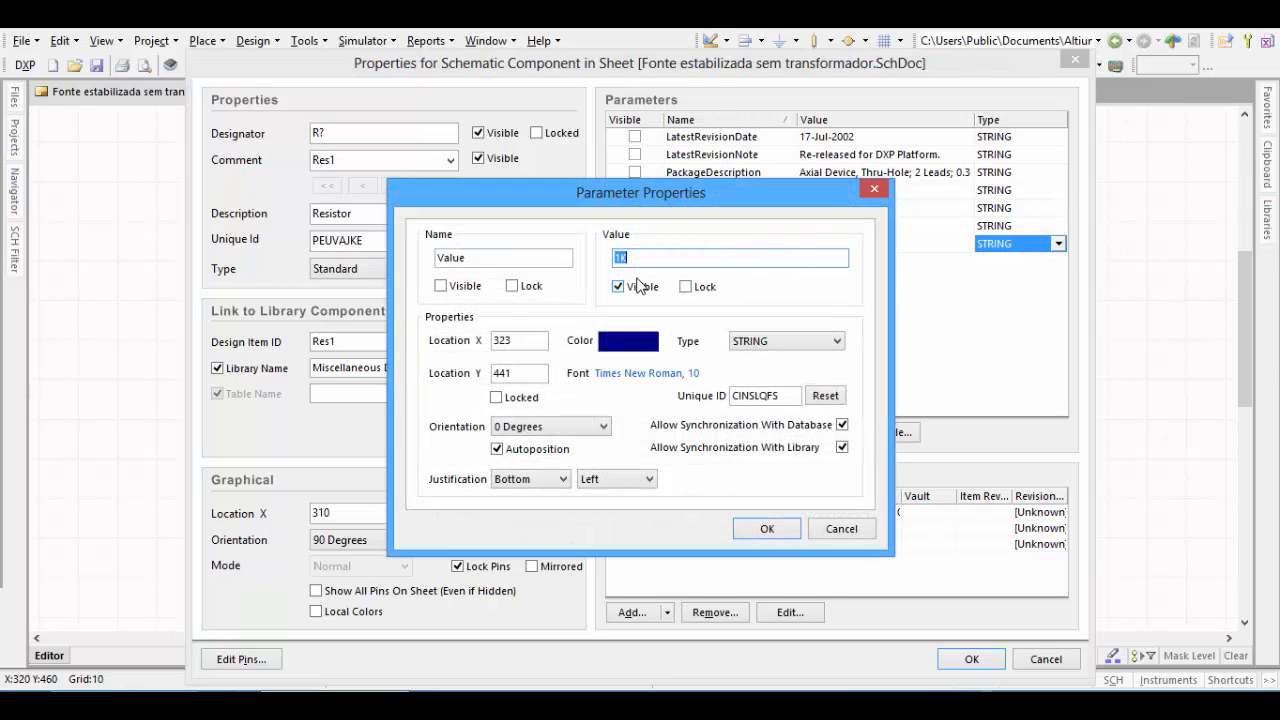
text(100)
text(R)
click(767, 529)
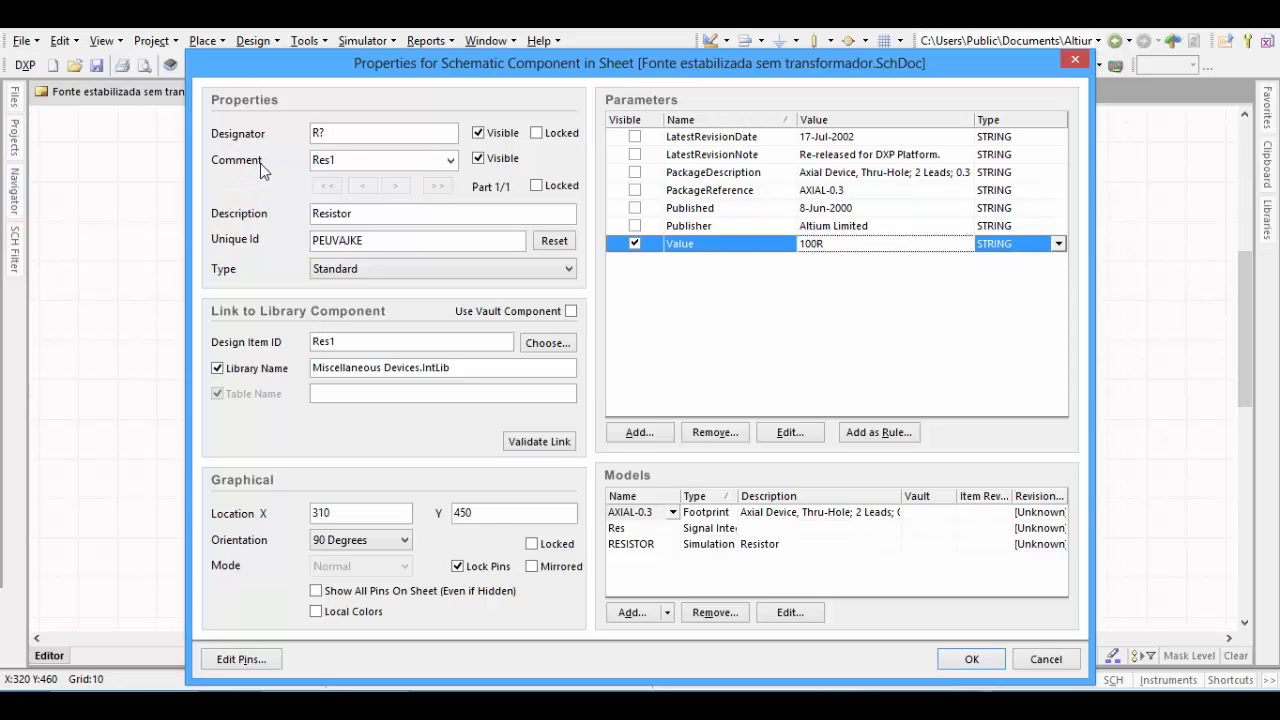
Hide the resistor's Res1 comment and apply its component properties.
click(480, 160)
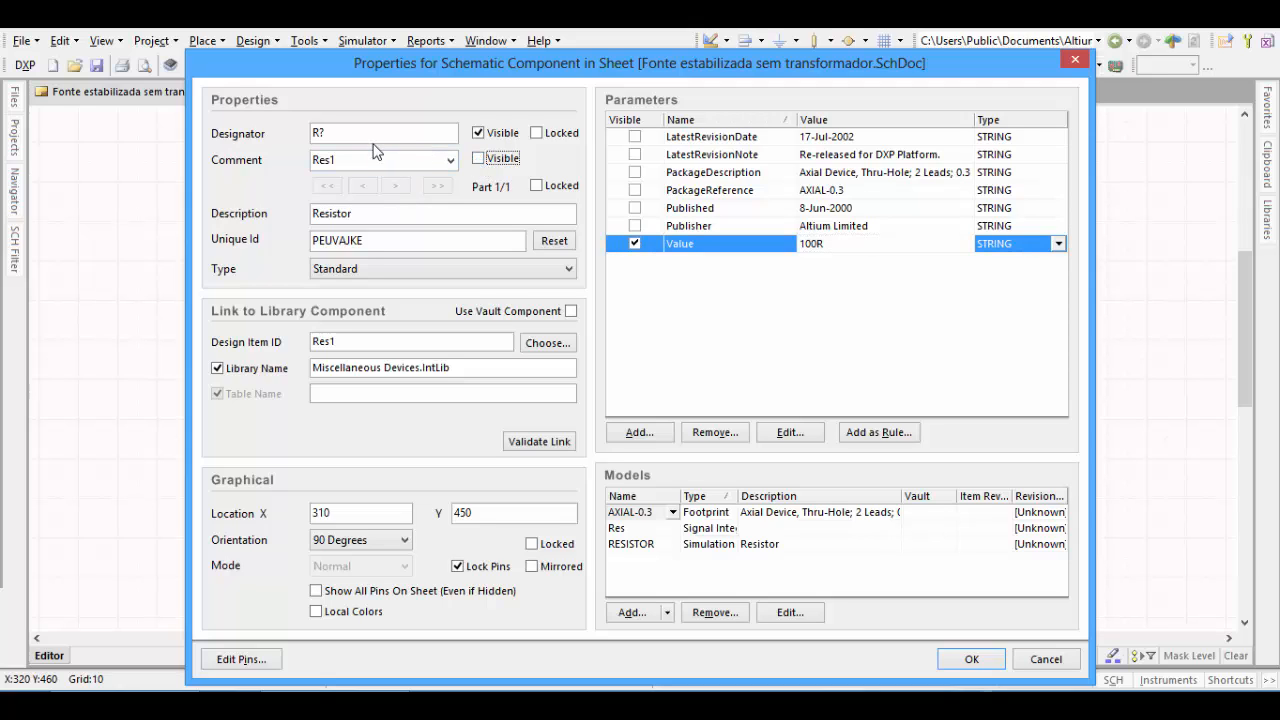
click(971, 659)
click(644, 464)
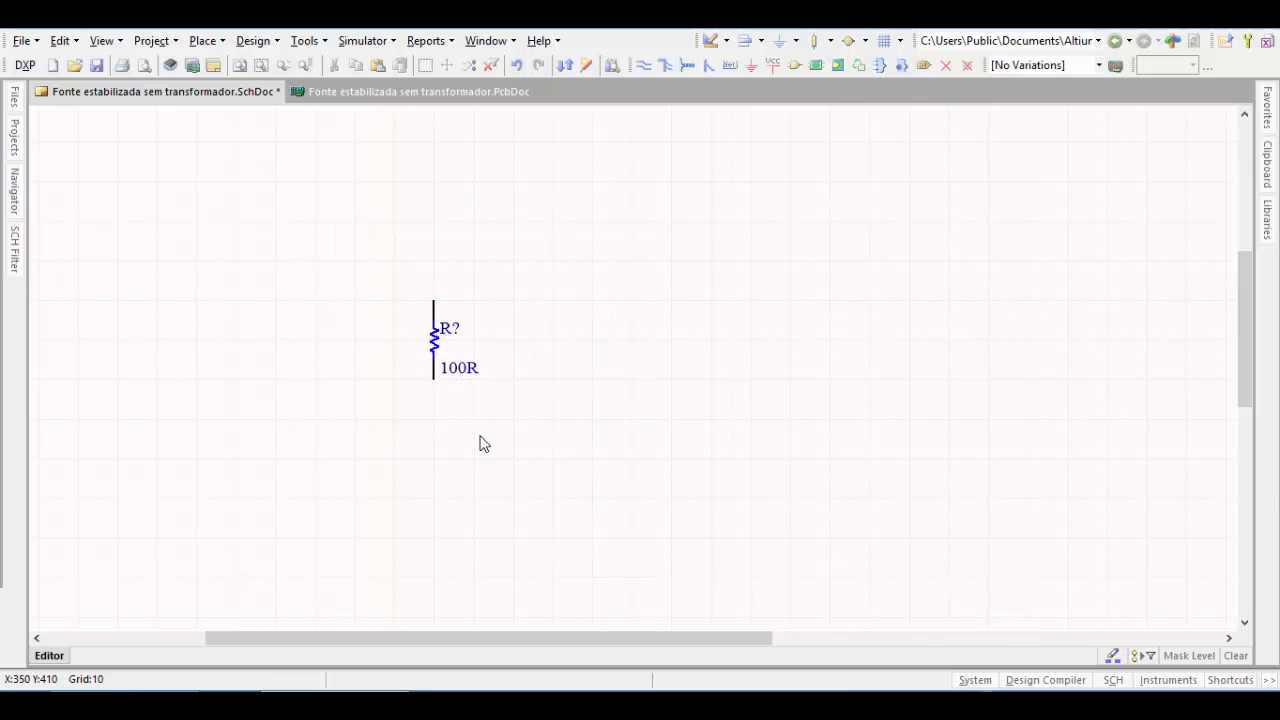
Check the parameter properties of the resistor's designator.
double_click(448, 340)
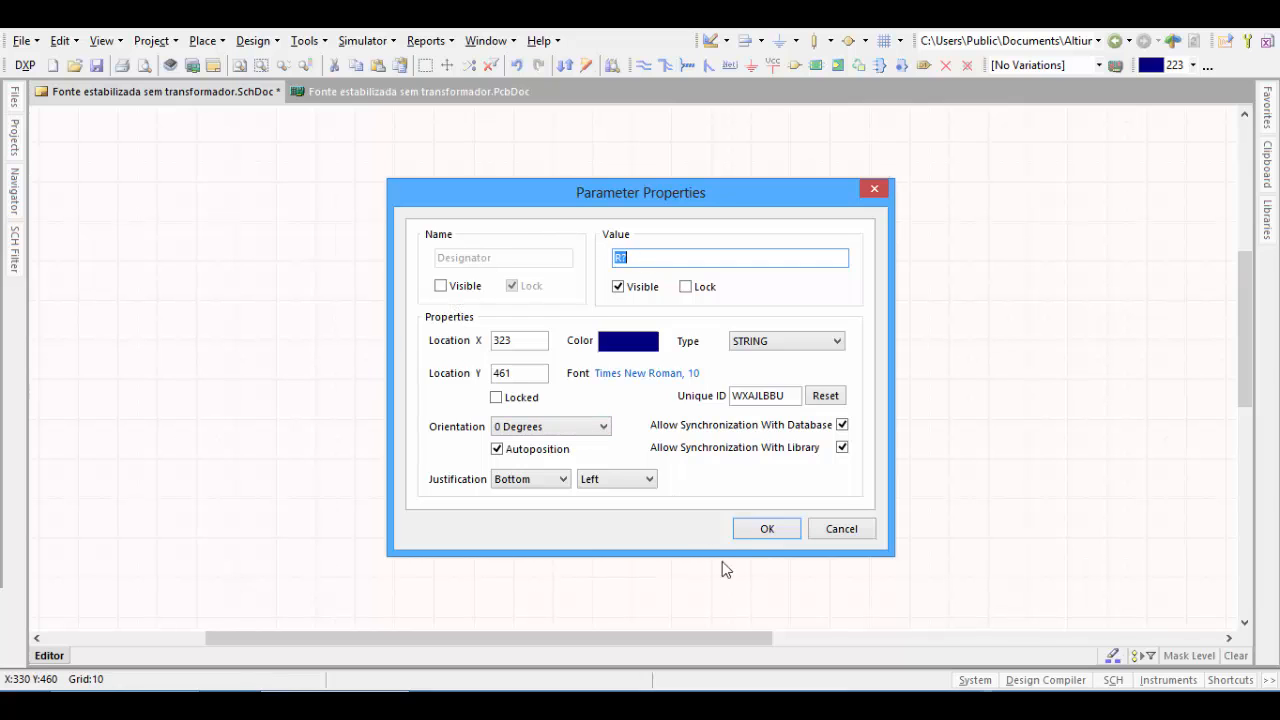
click(767, 530)
click(731, 449)
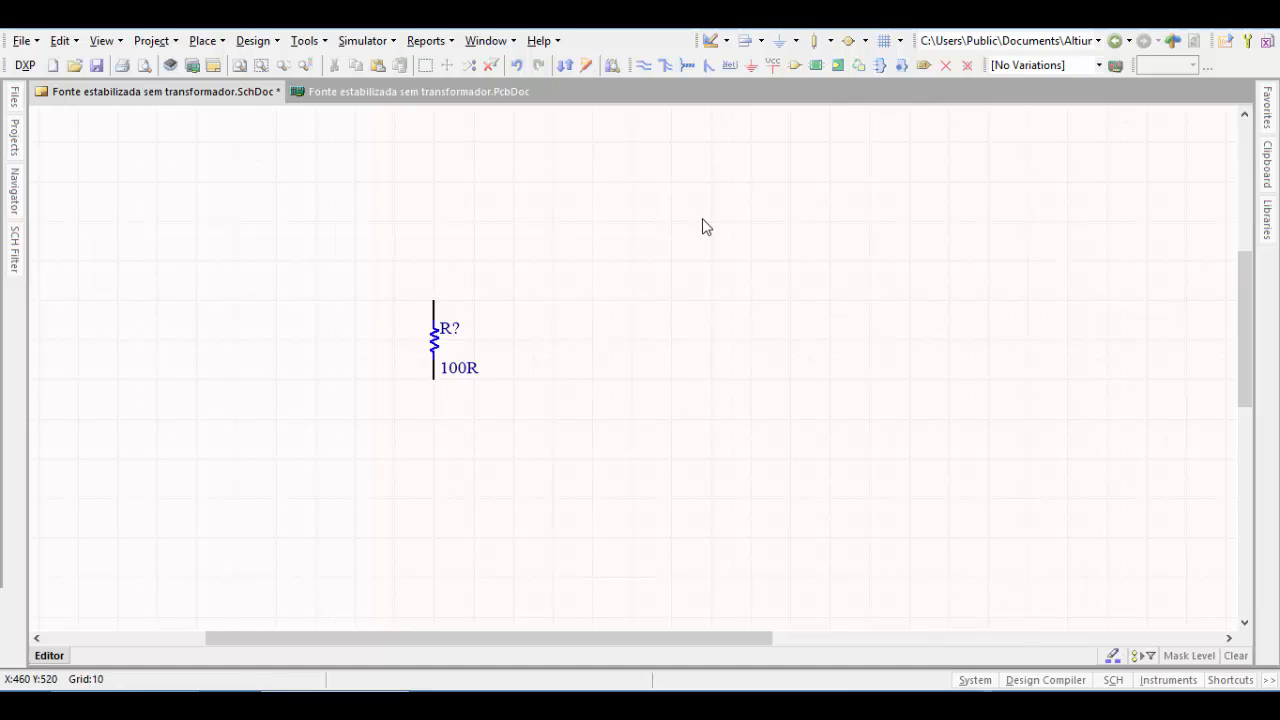
Filter the components of Miscellaneous Devices.IntLib by "cap".
click(1268, 218)
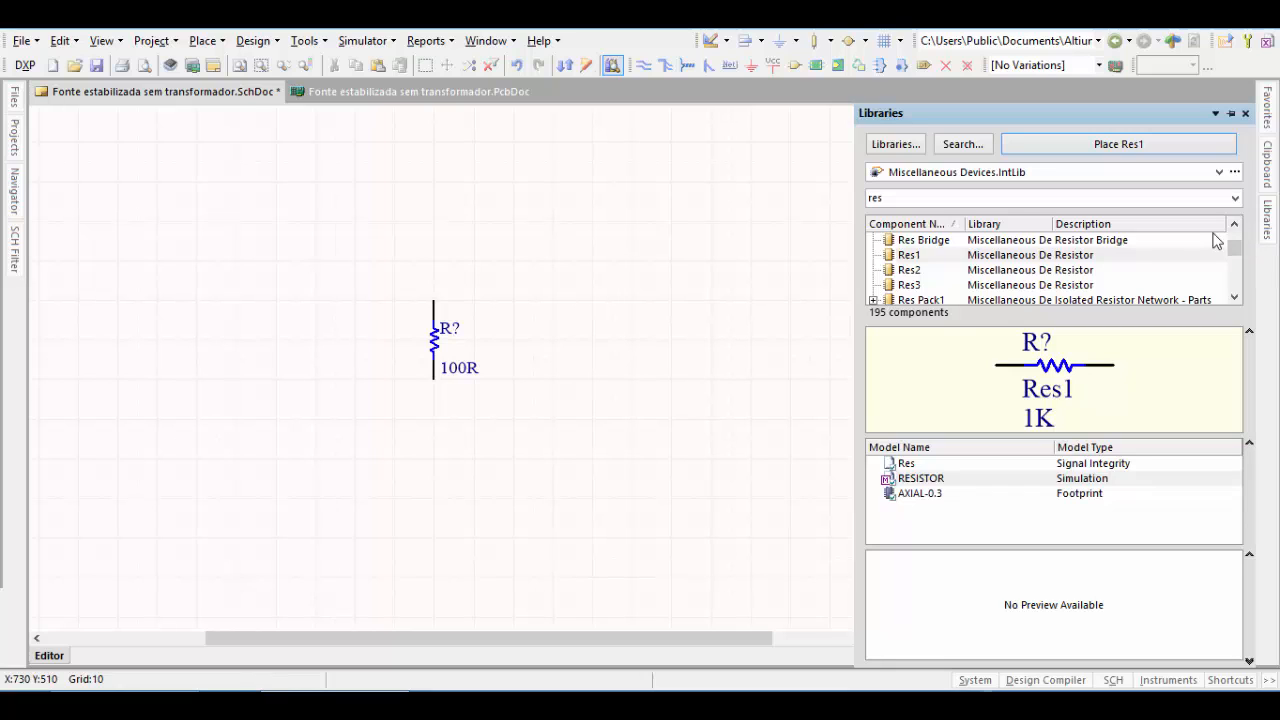
click(931, 198)
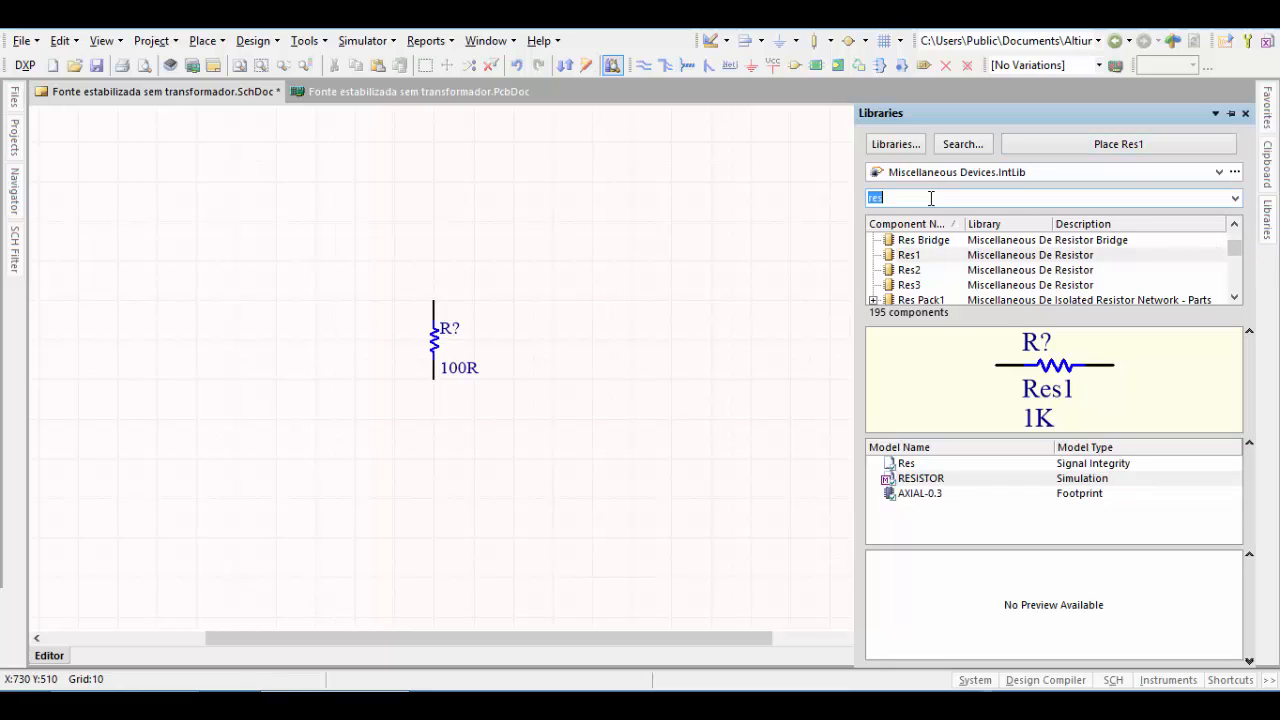
text(cap)
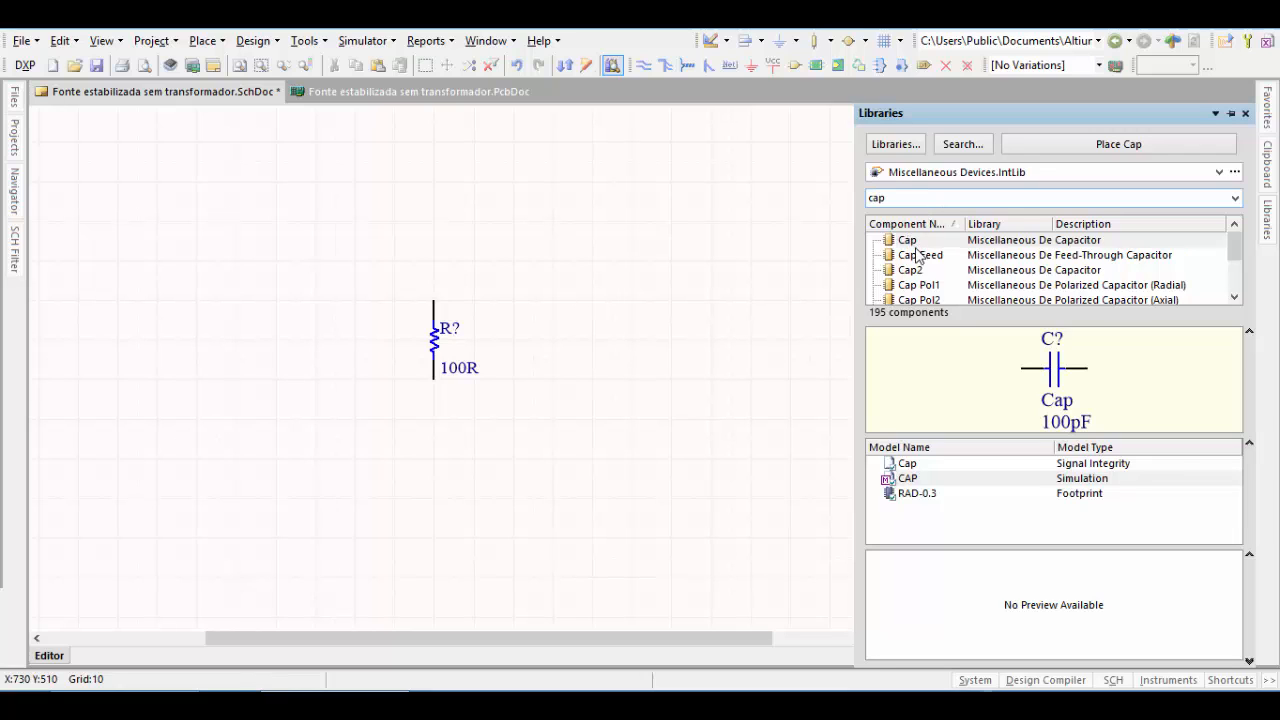
Compare the symbols and models of the capacitor components from Cap through Cap Var.
click(917, 245)
click(918, 256)
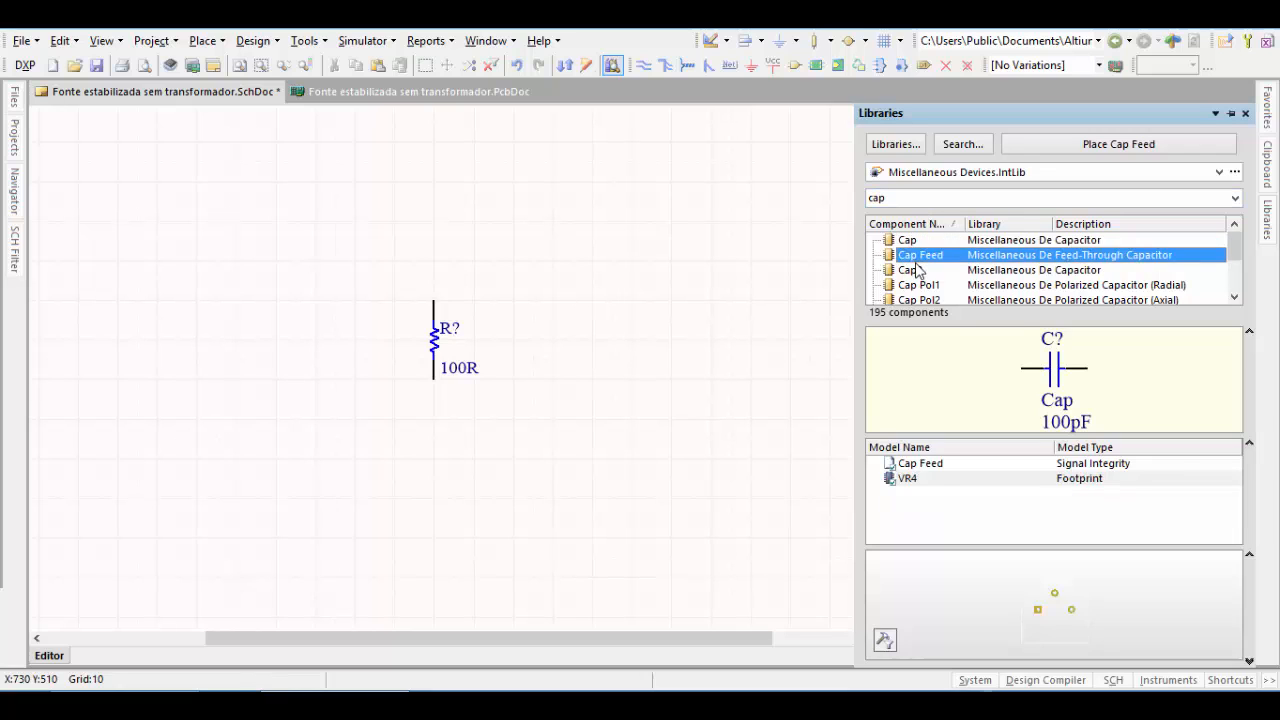
click(912, 270)
click(918, 286)
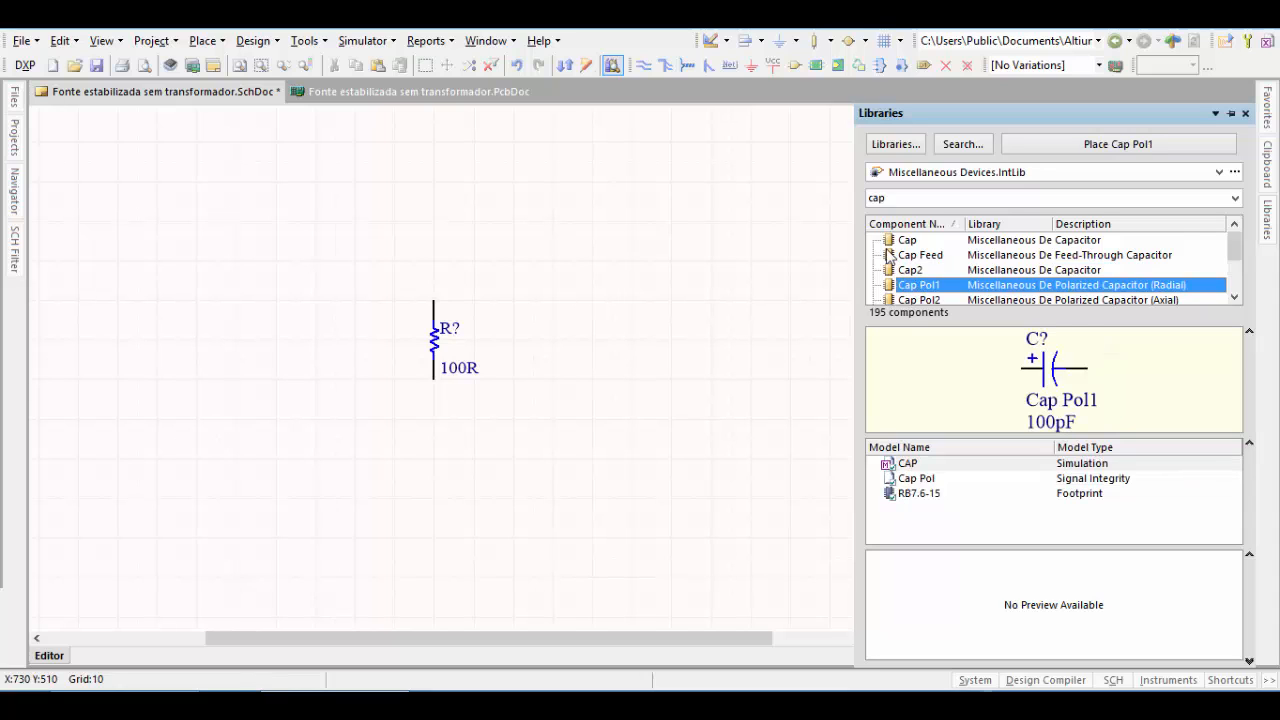
click(911, 249)
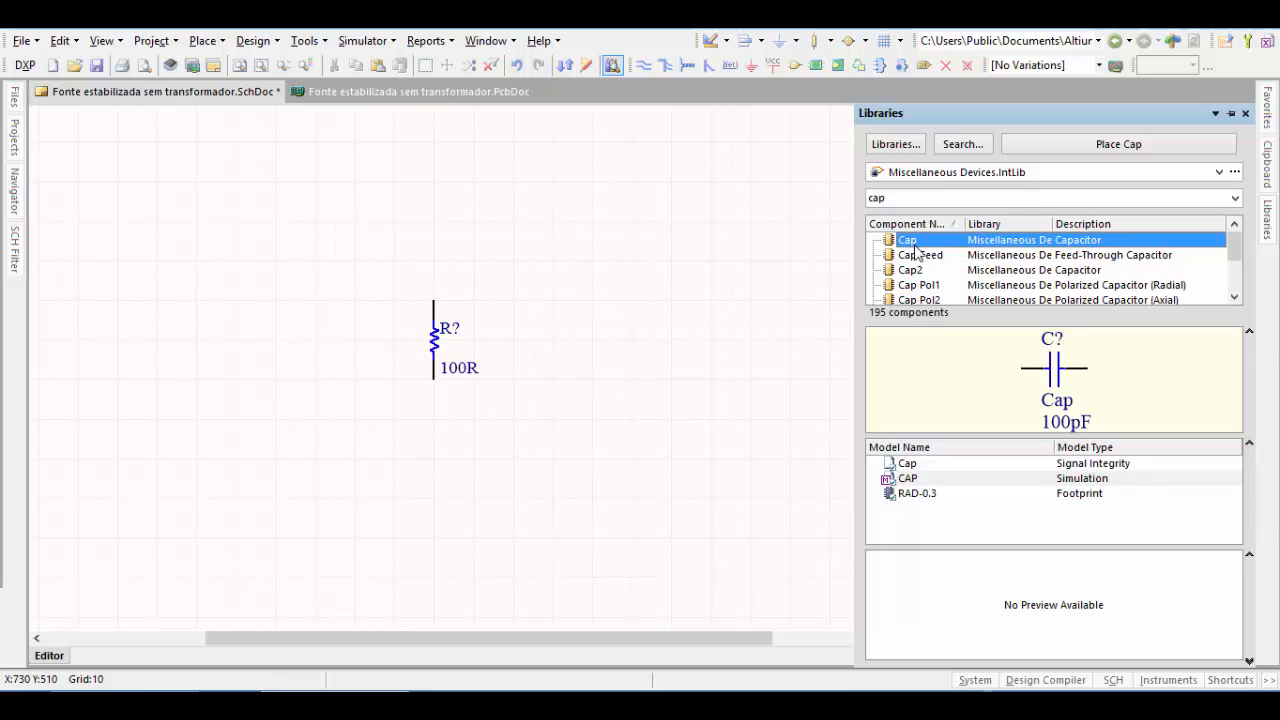
click(916, 257)
click(916, 271)
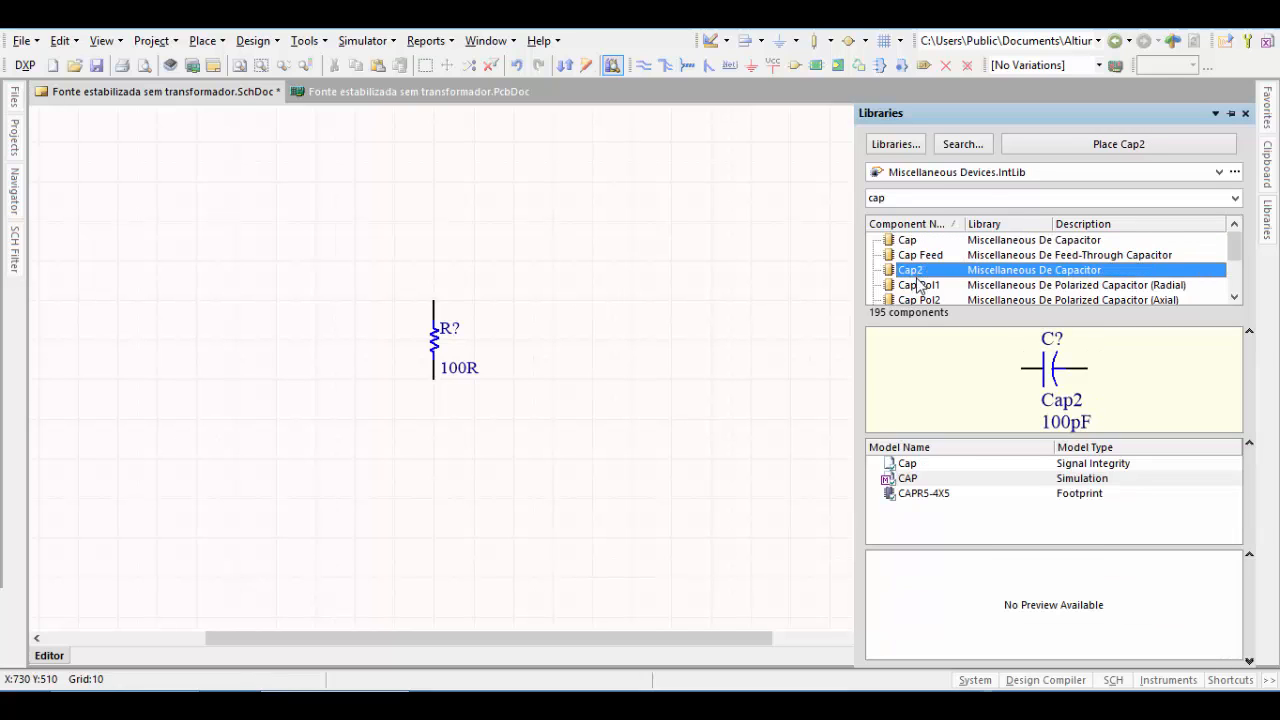
click(917, 286)
click(917, 299)
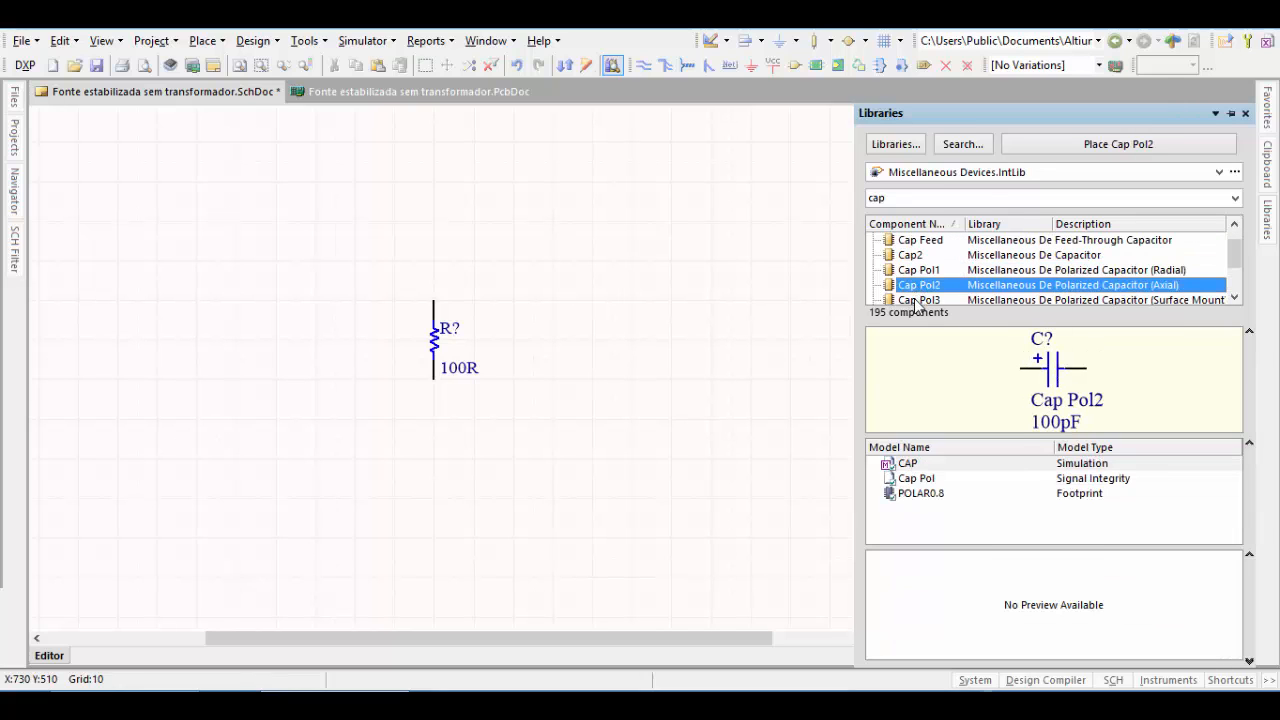
click(913, 300)
click(913, 300)
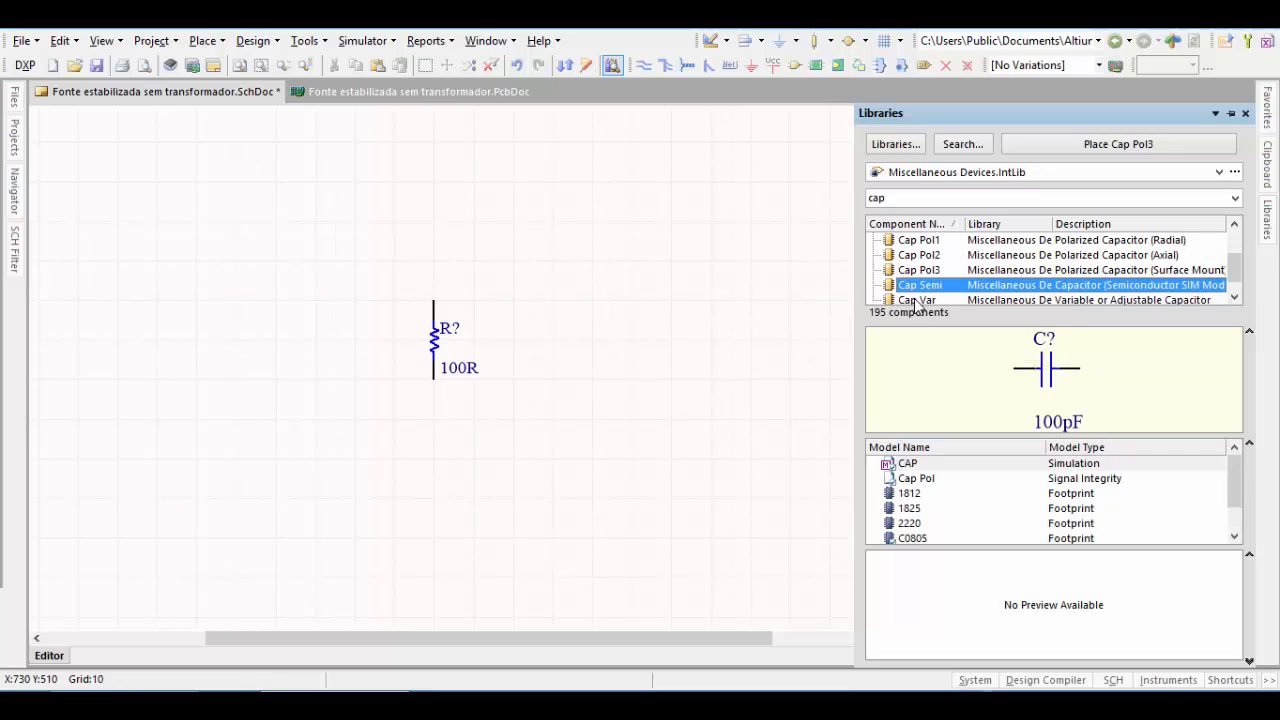
click(915, 301)
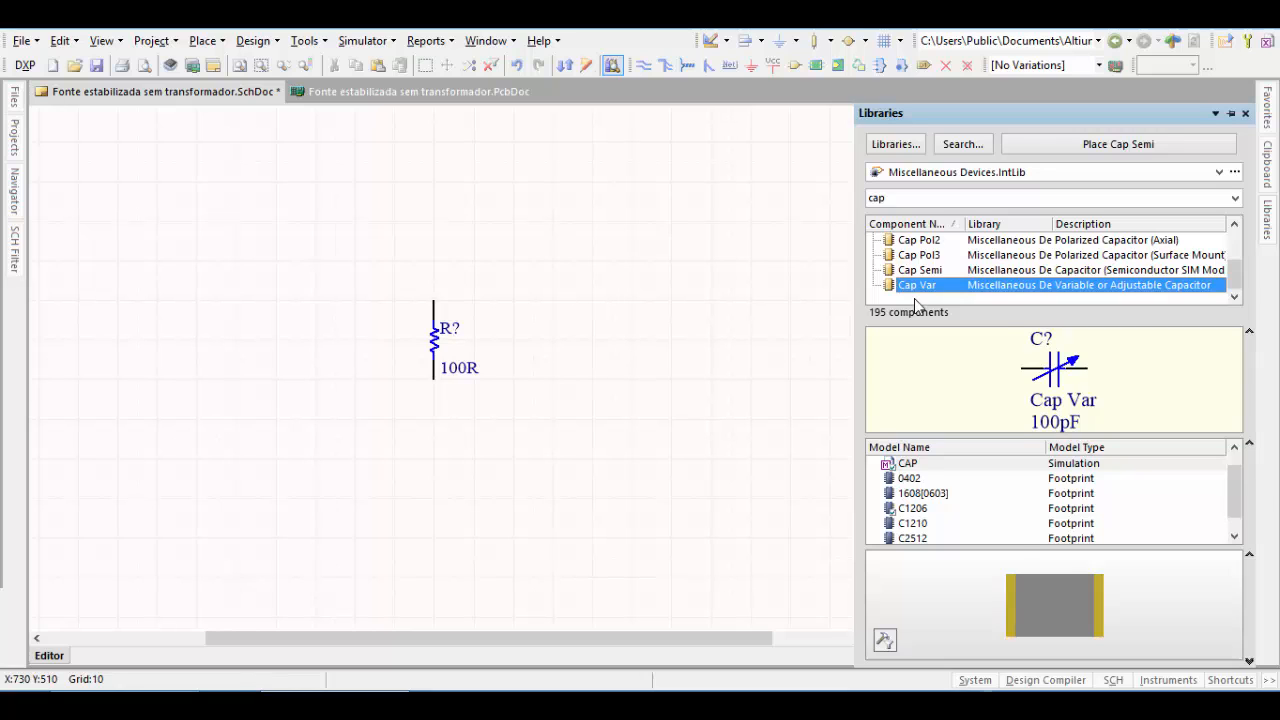
Select the Cap component and place one horizontally just to the right of the 100R resistor.
key(Up)
key(Up)
key(Up)
key(Up)
key(Up)
key(Up)
key(Up)
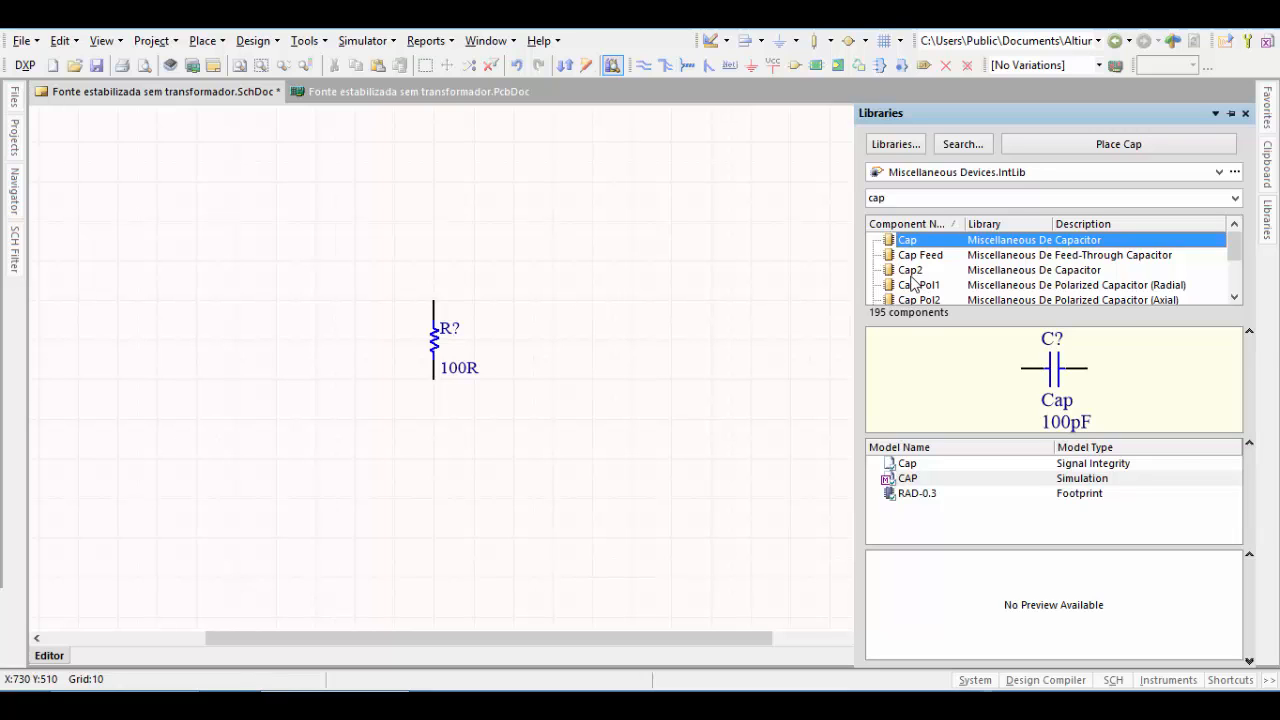
click(1132, 147)
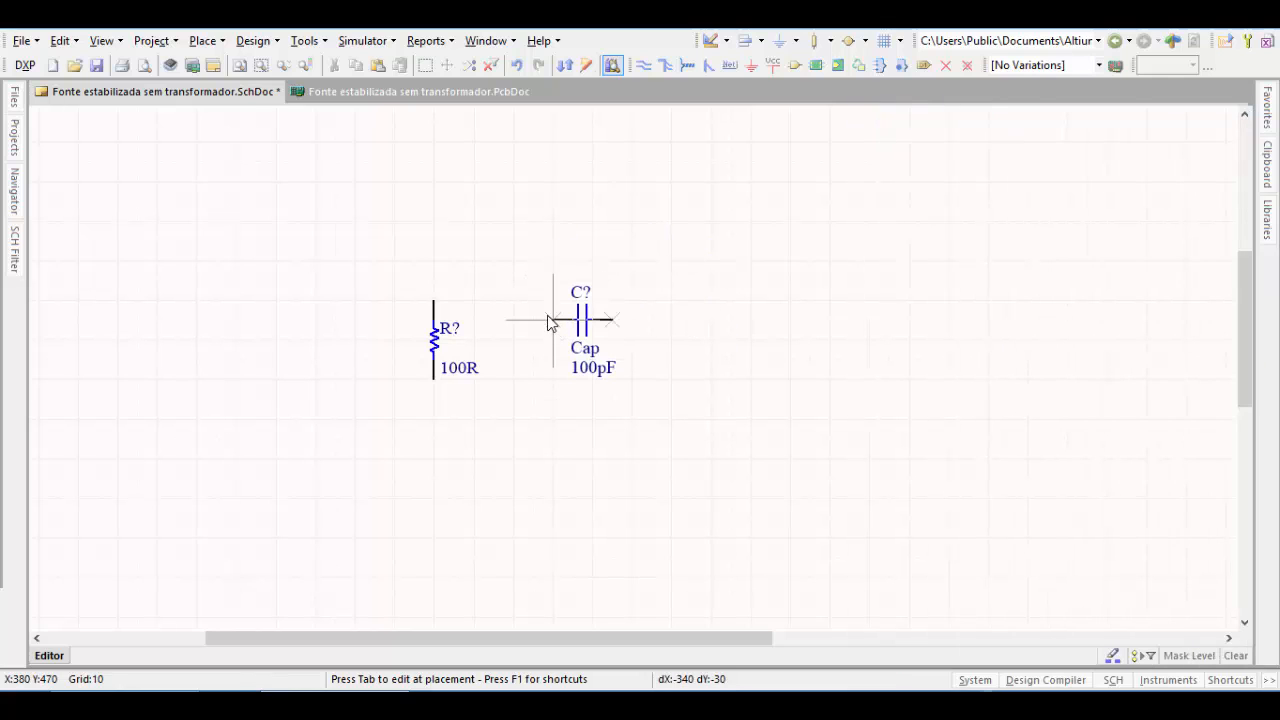
click(515, 299)
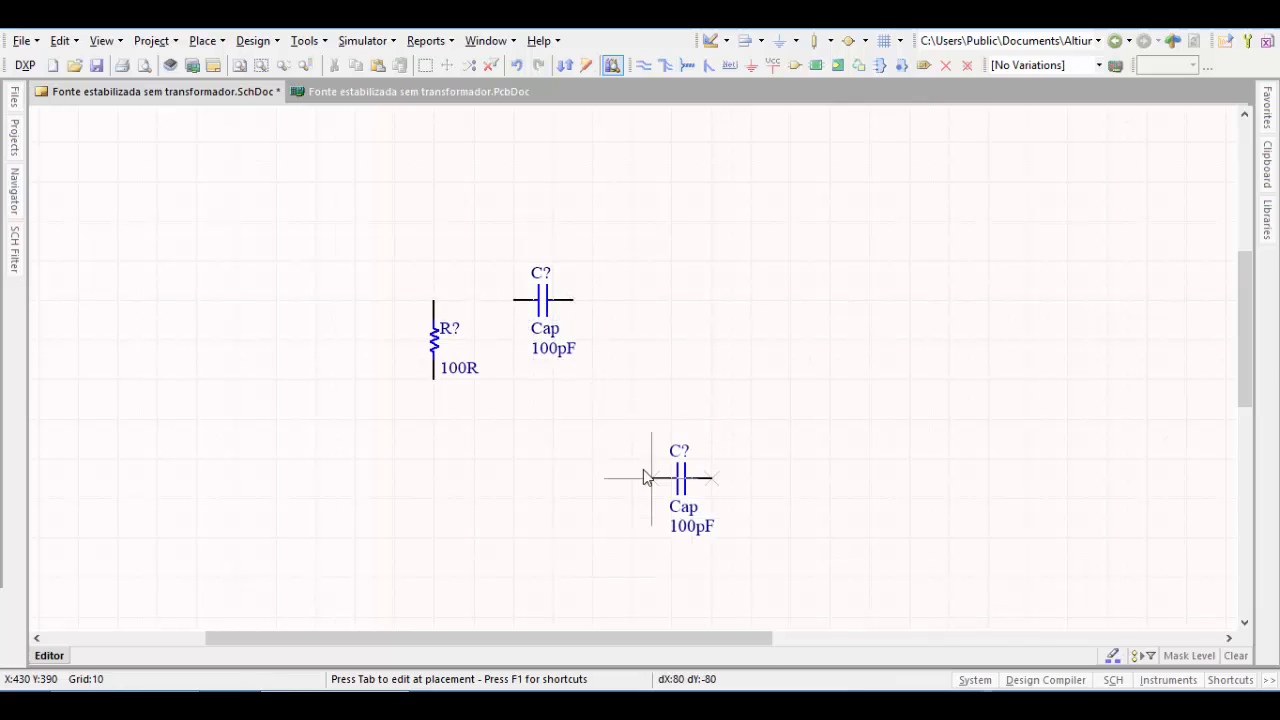
Rotate the 100R resistor to horizontal and move it so its end meets the capacitor's left pin.
right_click(644, 472)
click(434, 360)
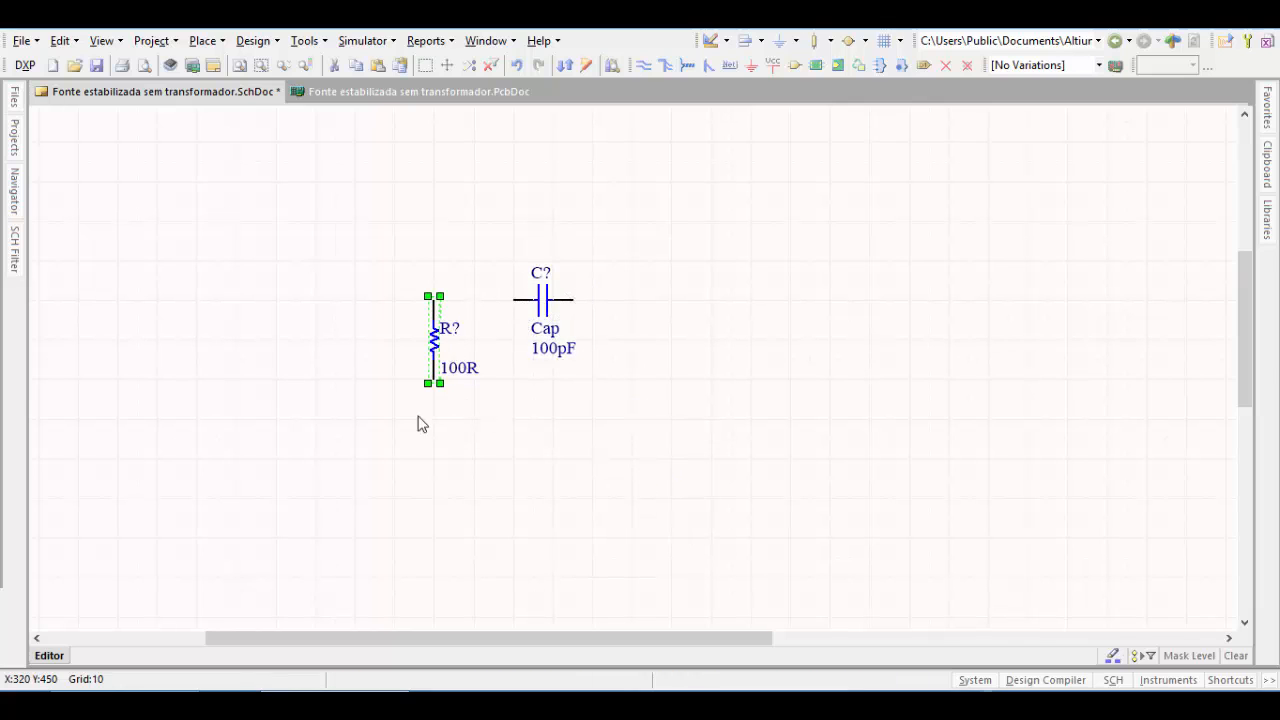
click(420, 418)
key(m)
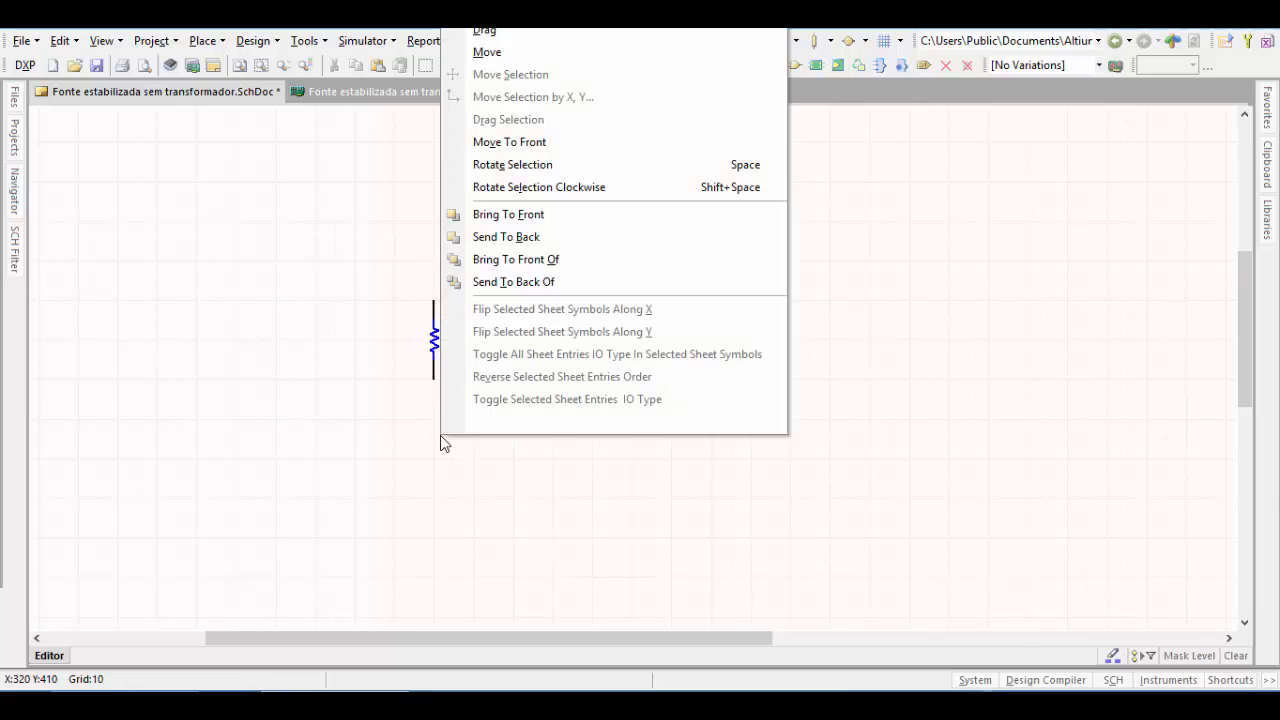
key(m)
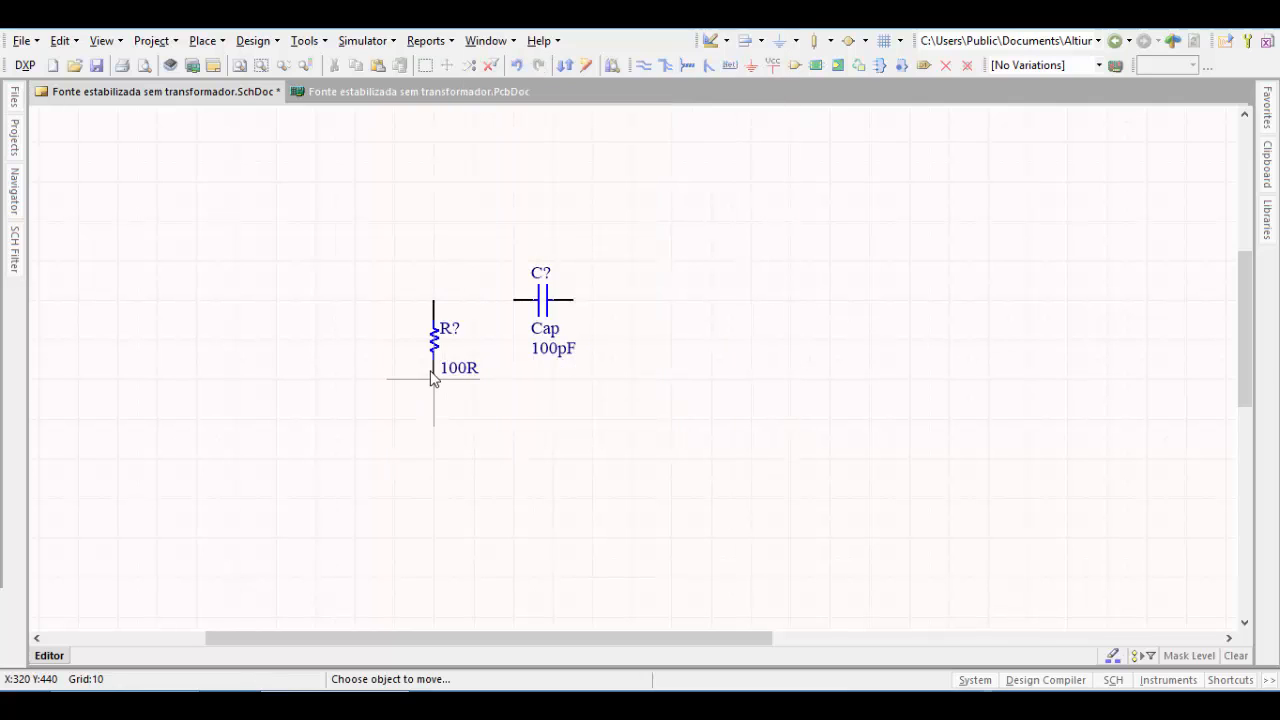
click(435, 347)
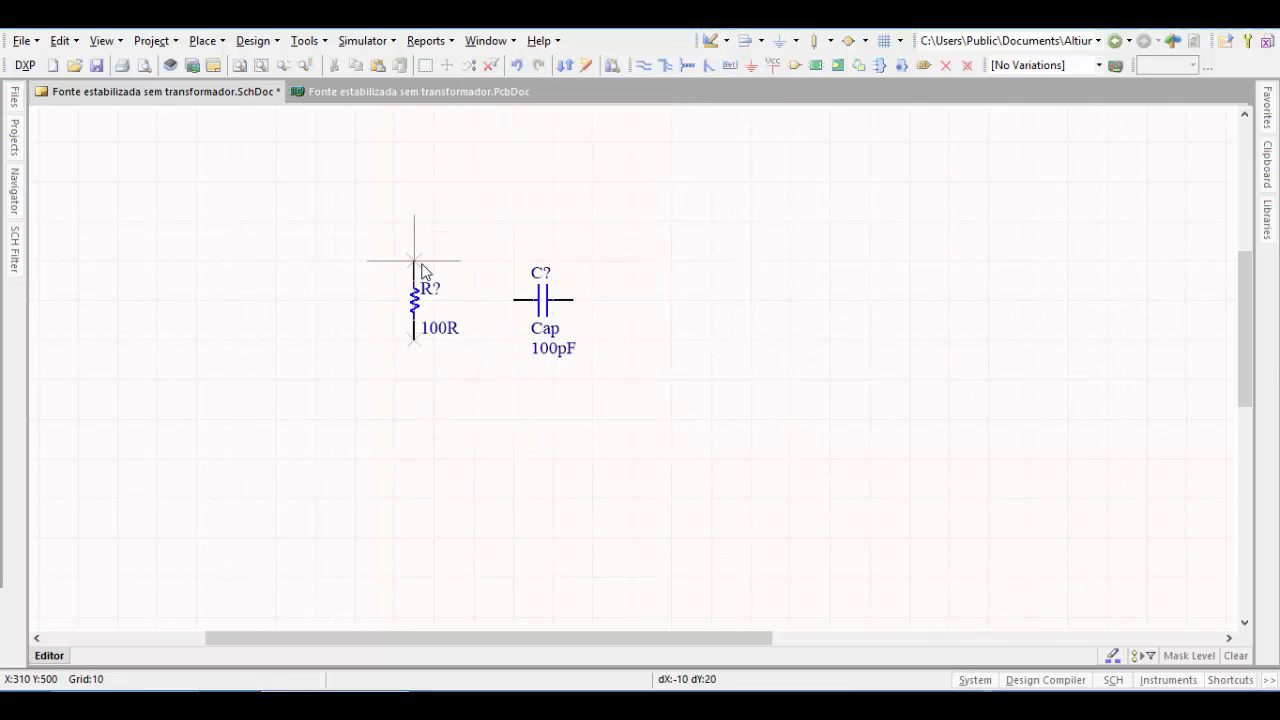
key(space)
key(space)
key(space)
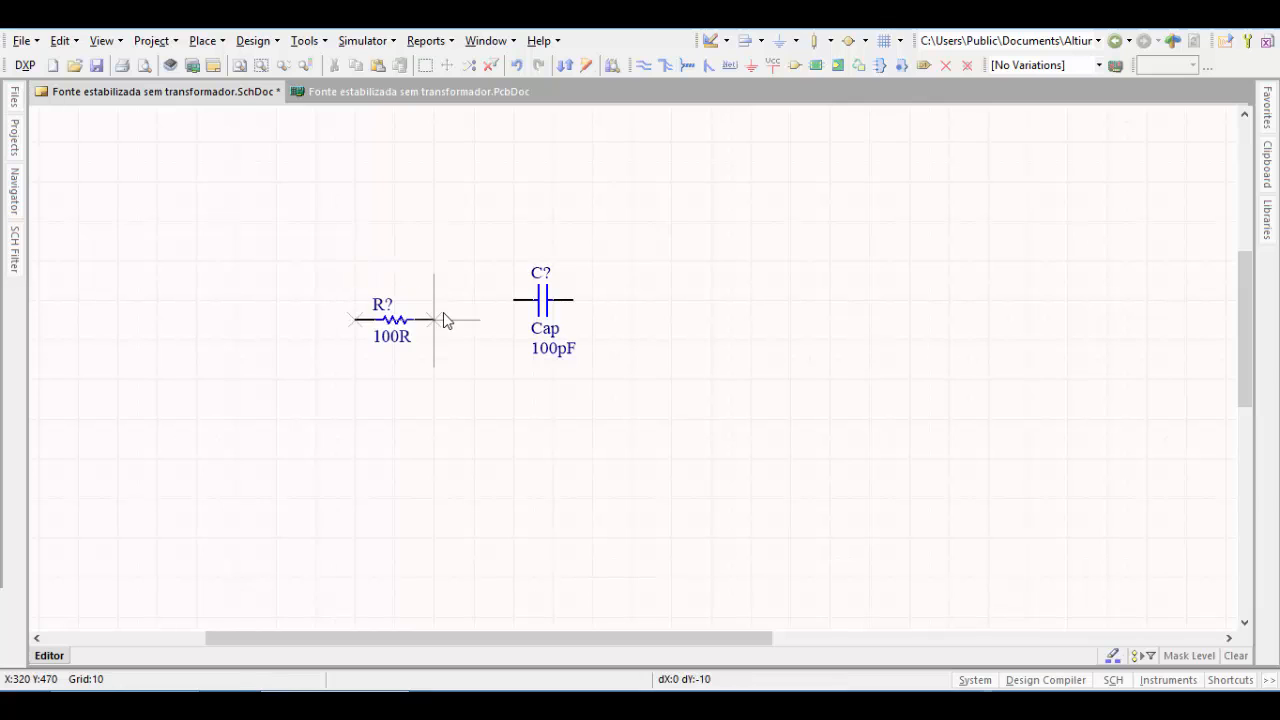
key(space)
key(space)
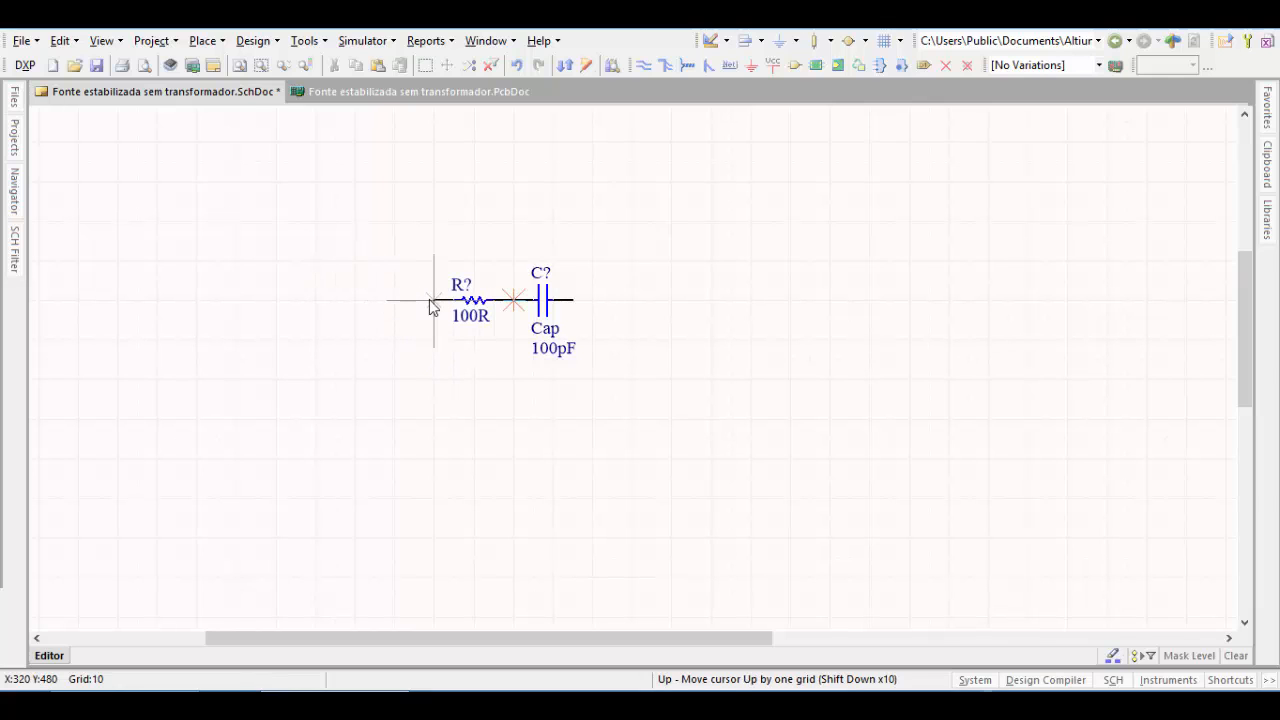
click(429, 299)
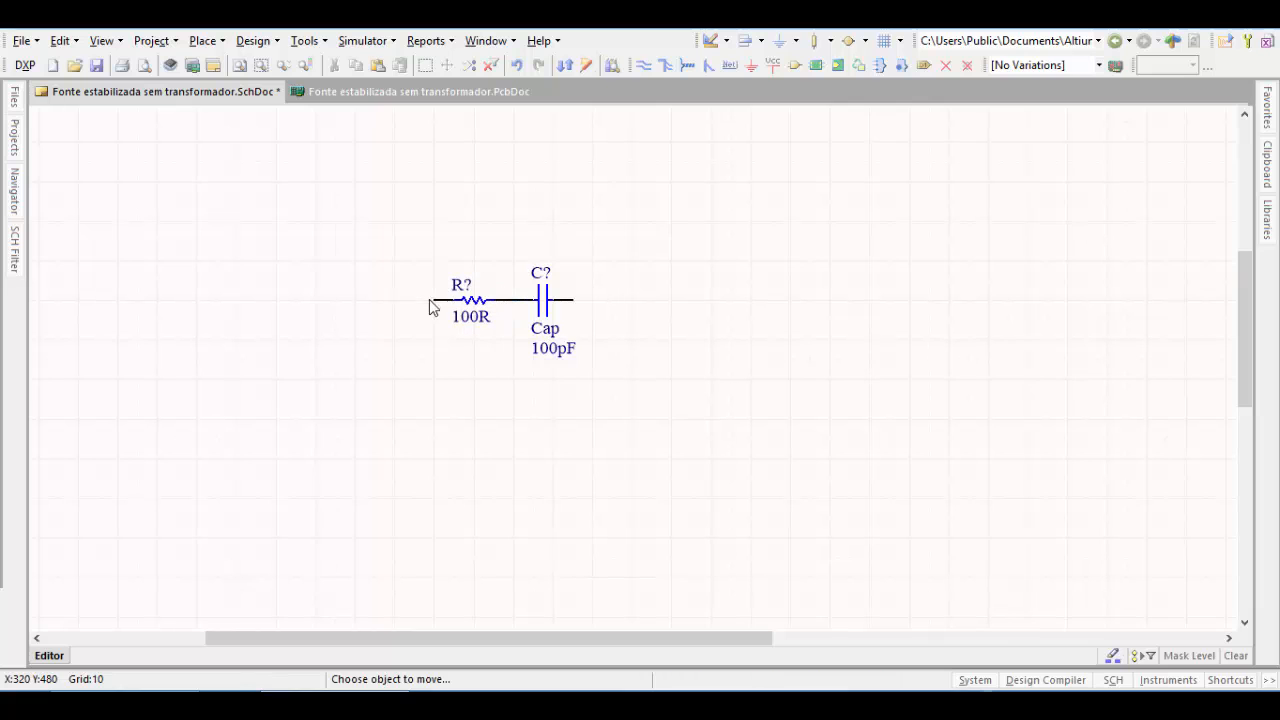
right_click(628, 403)
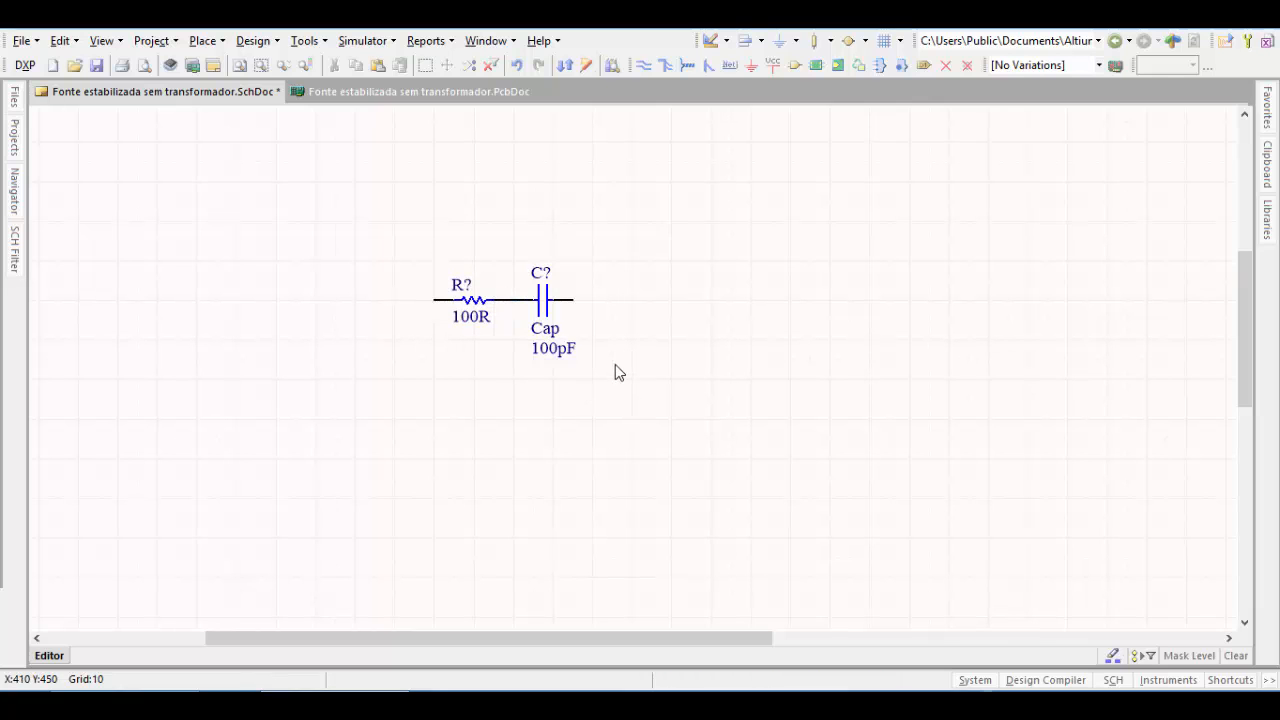
Set the capacitor's Value parameter to 470nF/450V.
double_click(552, 303)
click(818, 248)
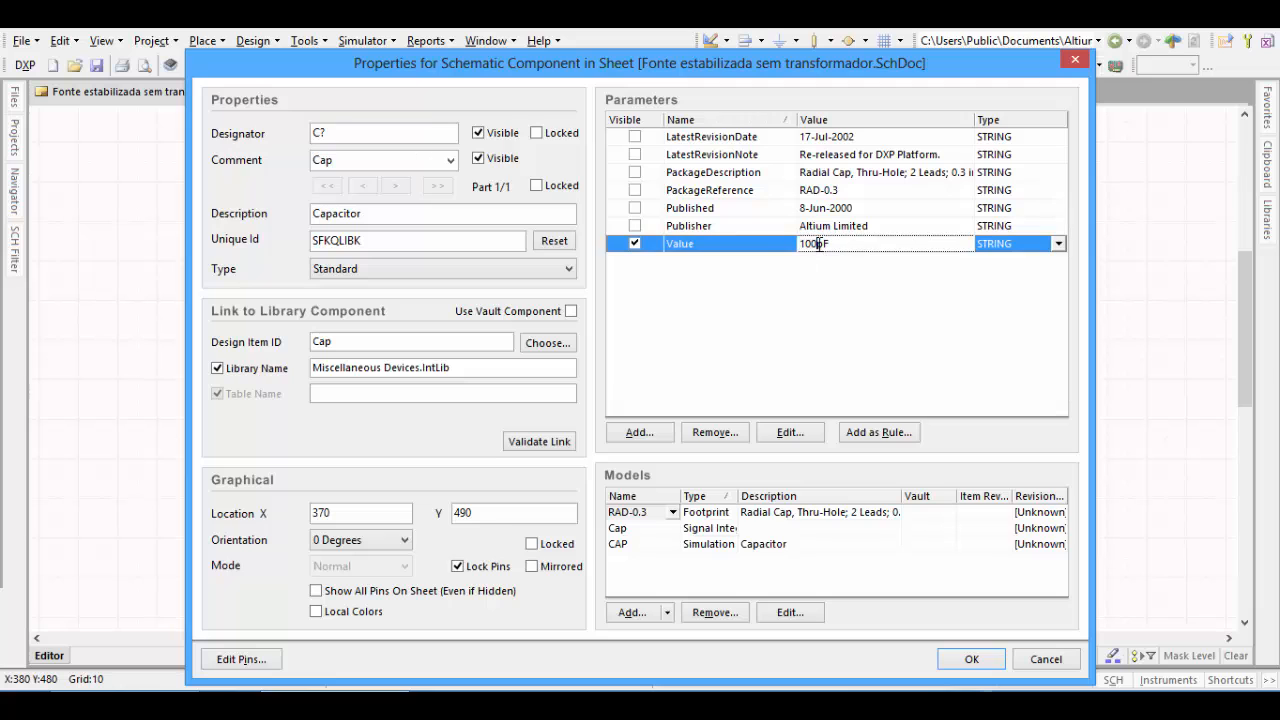
double_click(836, 248)
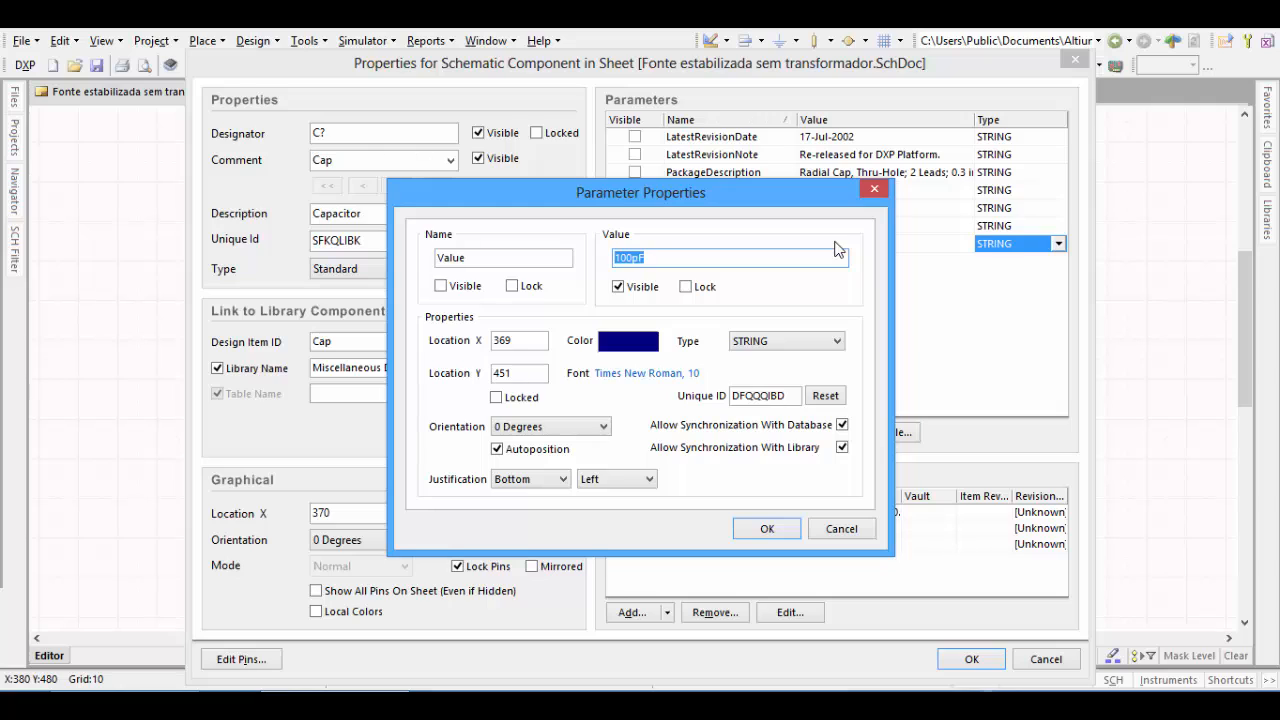
text(470nF)
click(767, 528)
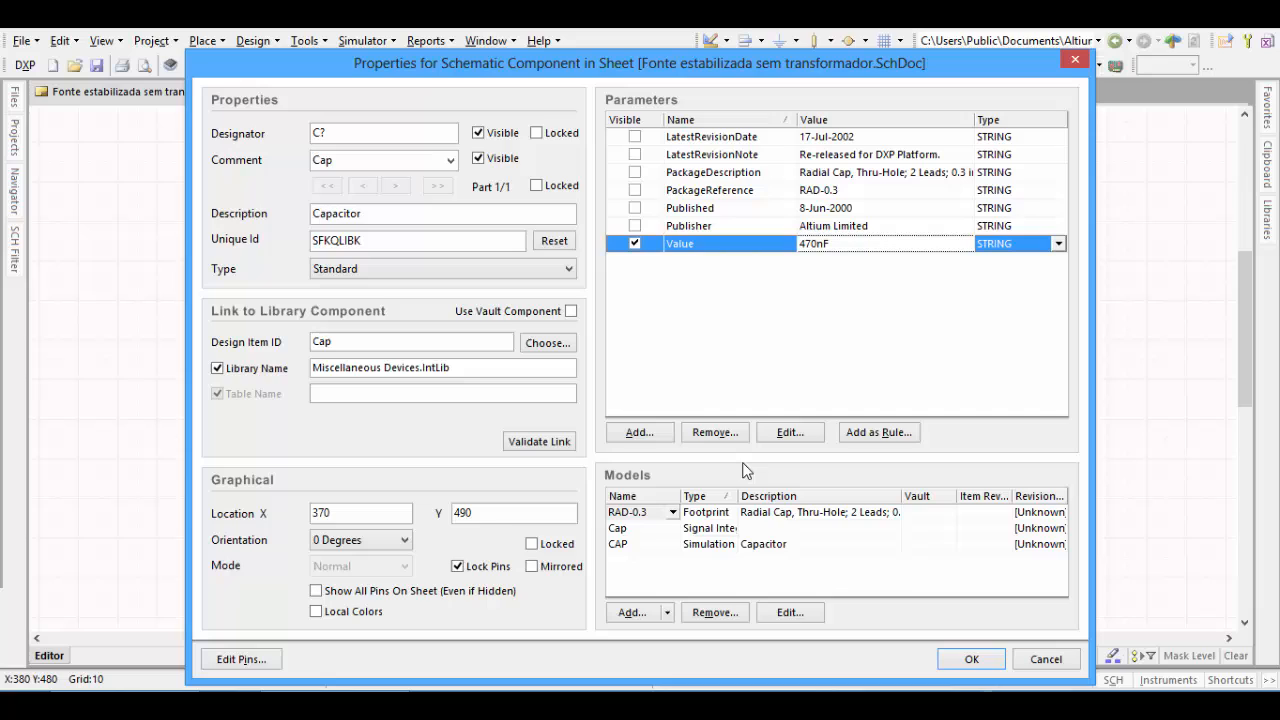
click(847, 246)
click(847, 243)
text(/450V)
click(960, 660)
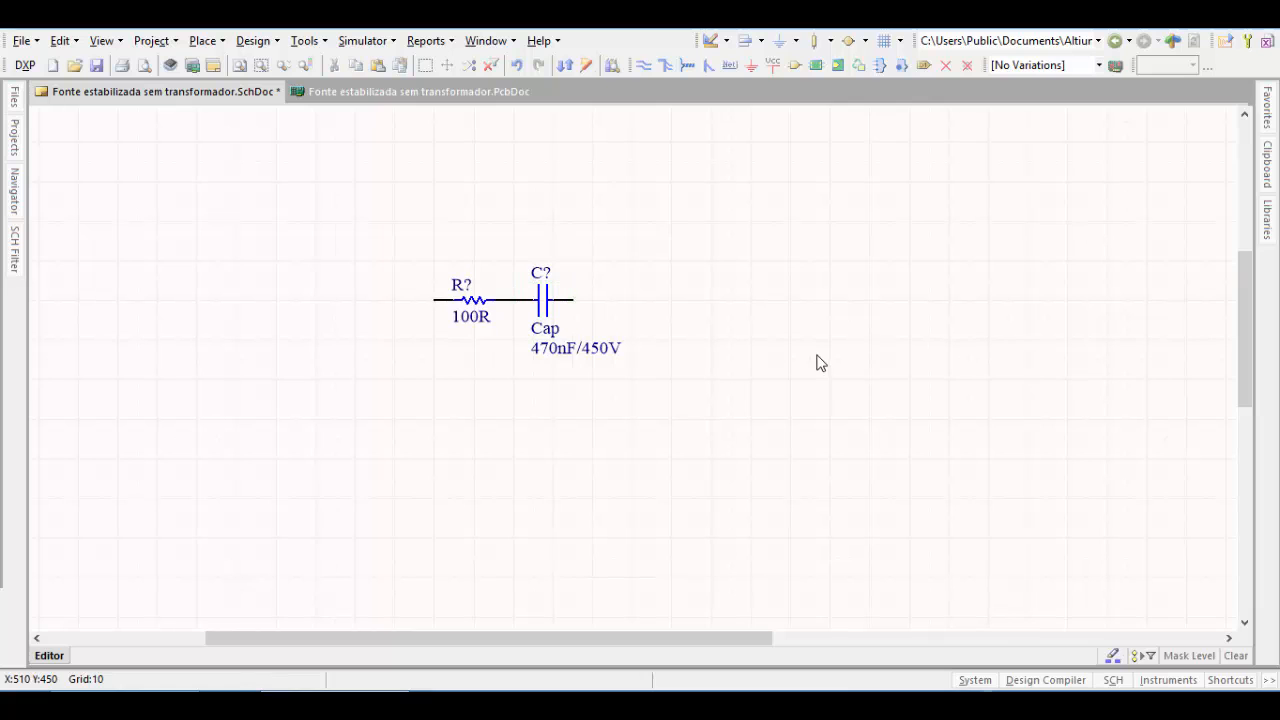
Hide the capacitor's Cap comment on the schematic.
click(542, 298)
double_click(542, 298)
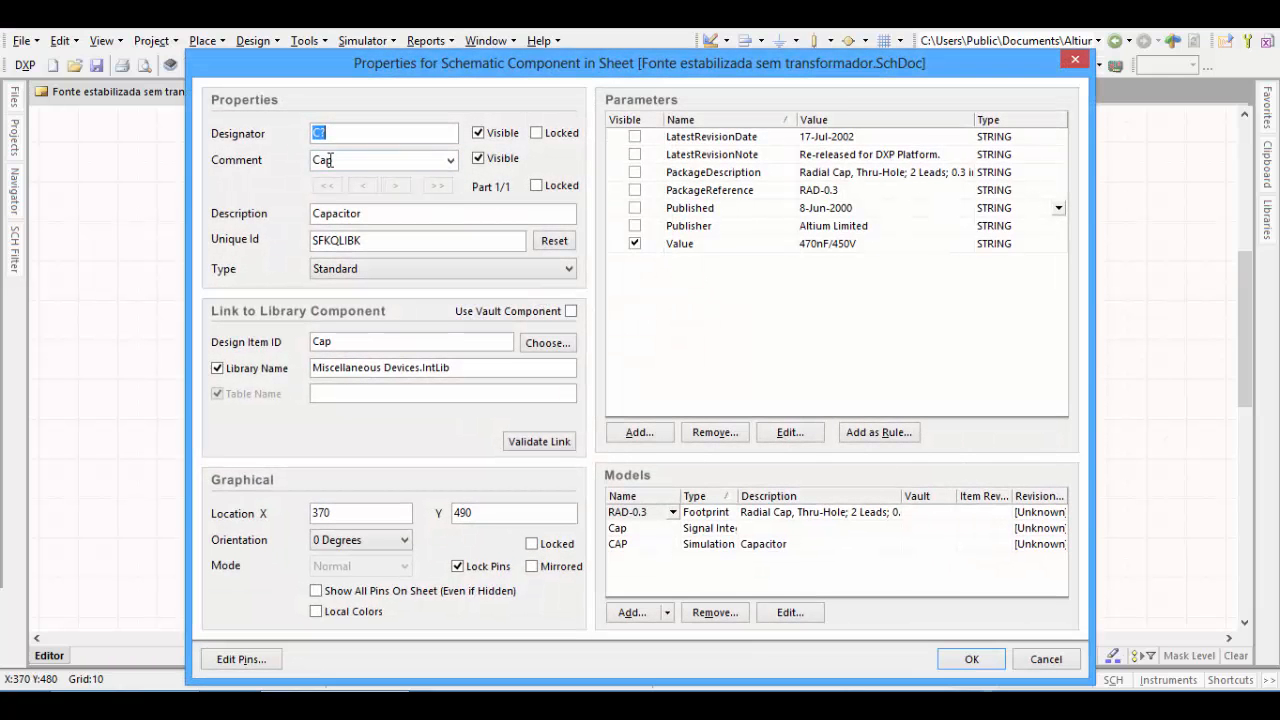
click(480, 160)
click(970, 659)
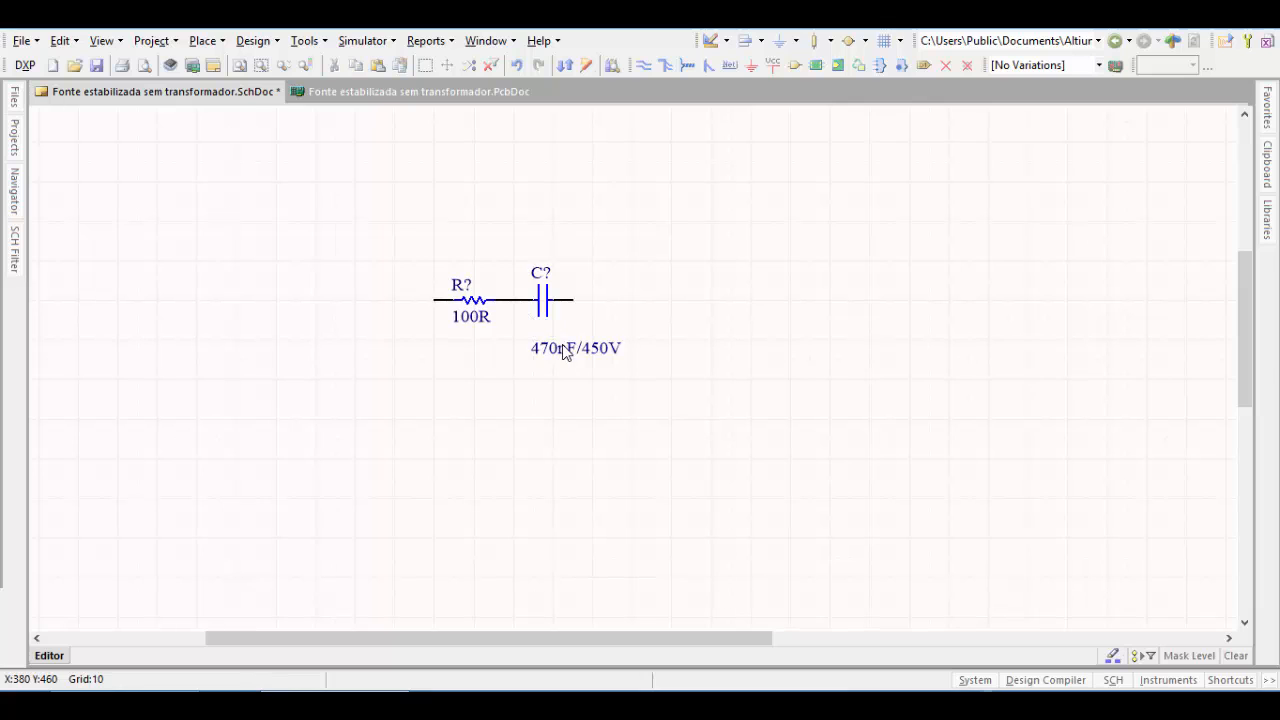
Move the 470nF/450V label up close beneath the capacitor symbol and save the schematic.
mouse_move(607, 341)
mouse_down()
mouse_move(556, 345)
mouse_move(590, 324)
mouse_up()
click(614, 517)
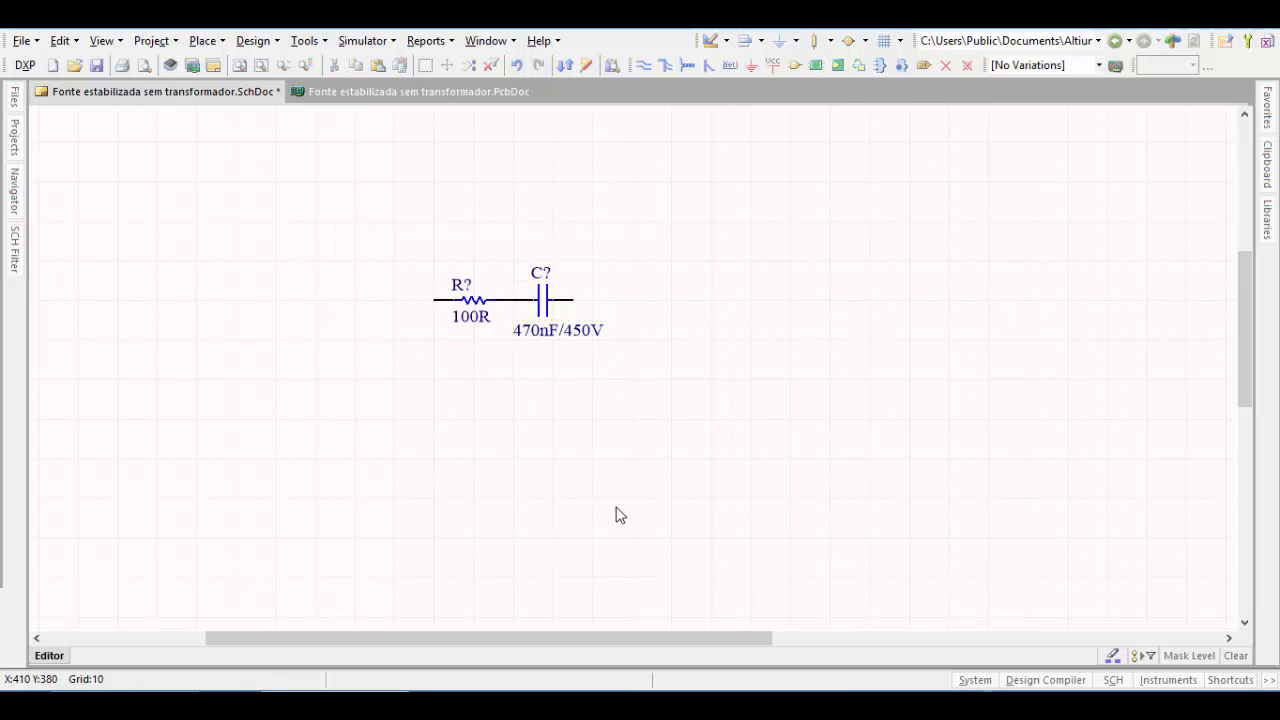
click(96, 66)
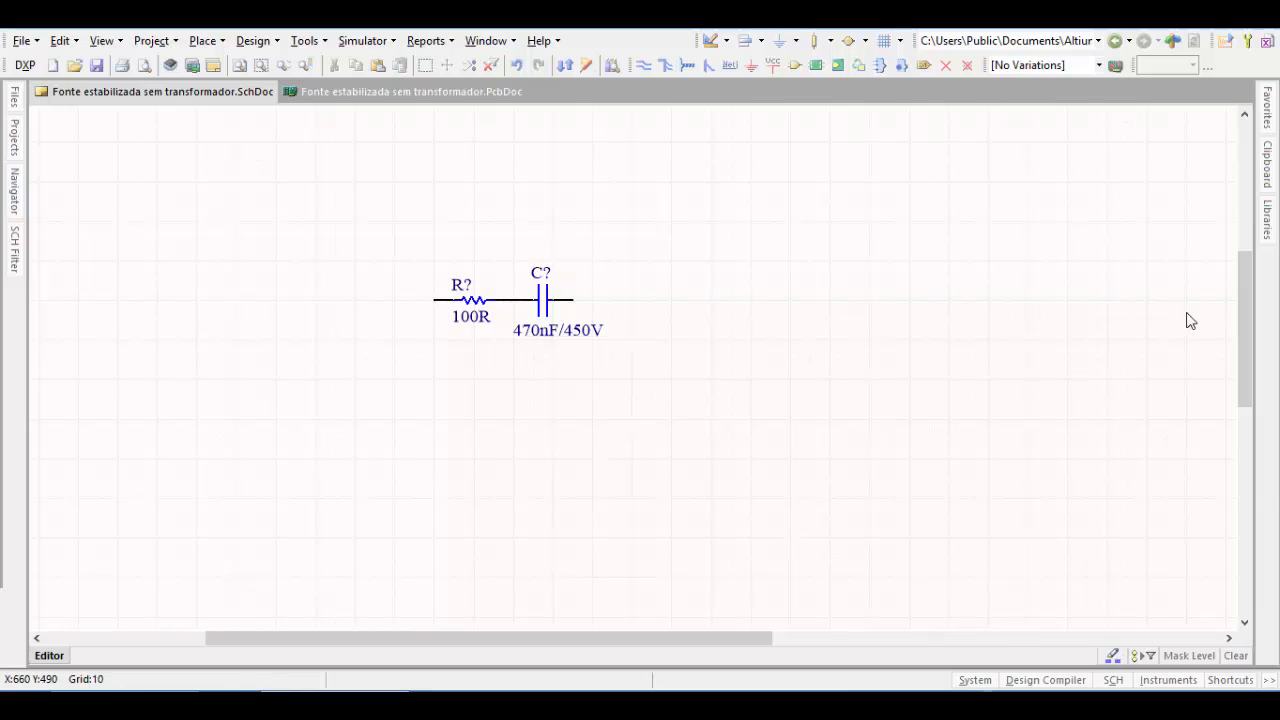
Filter the components of Miscellaneous Devices.IntLib by "diode".
click(1268, 240)
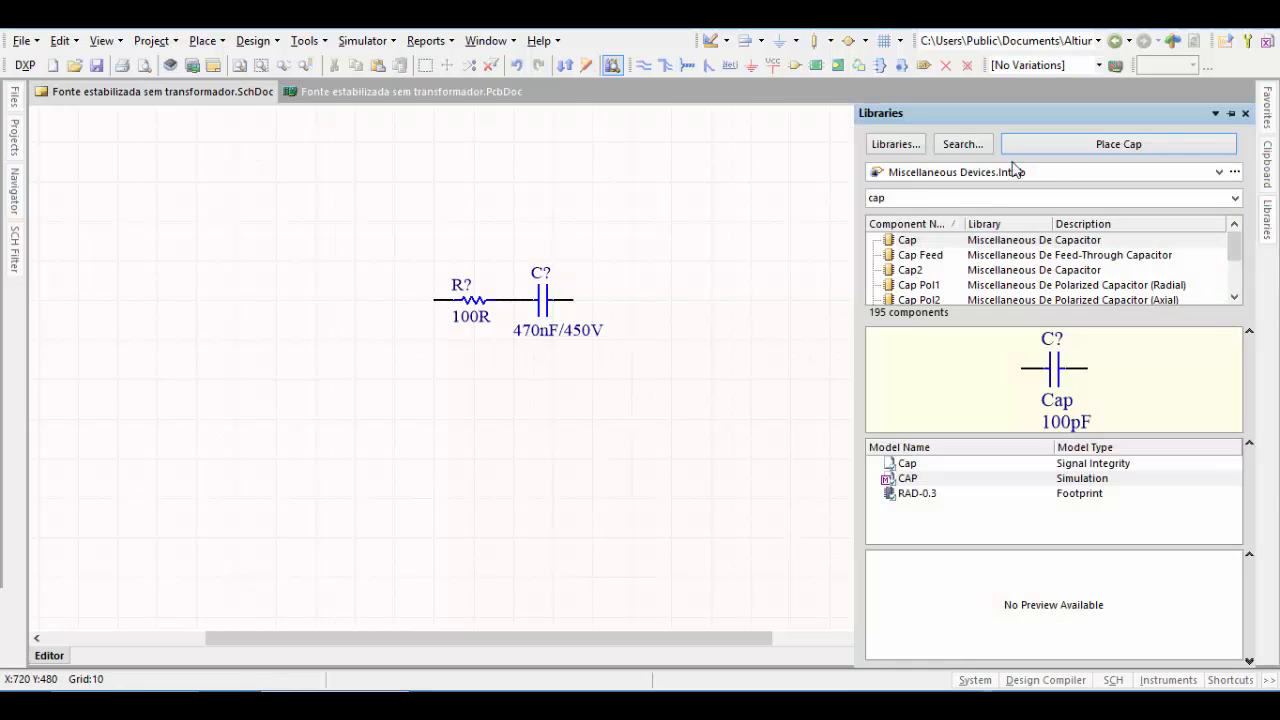
double_click(905, 195)
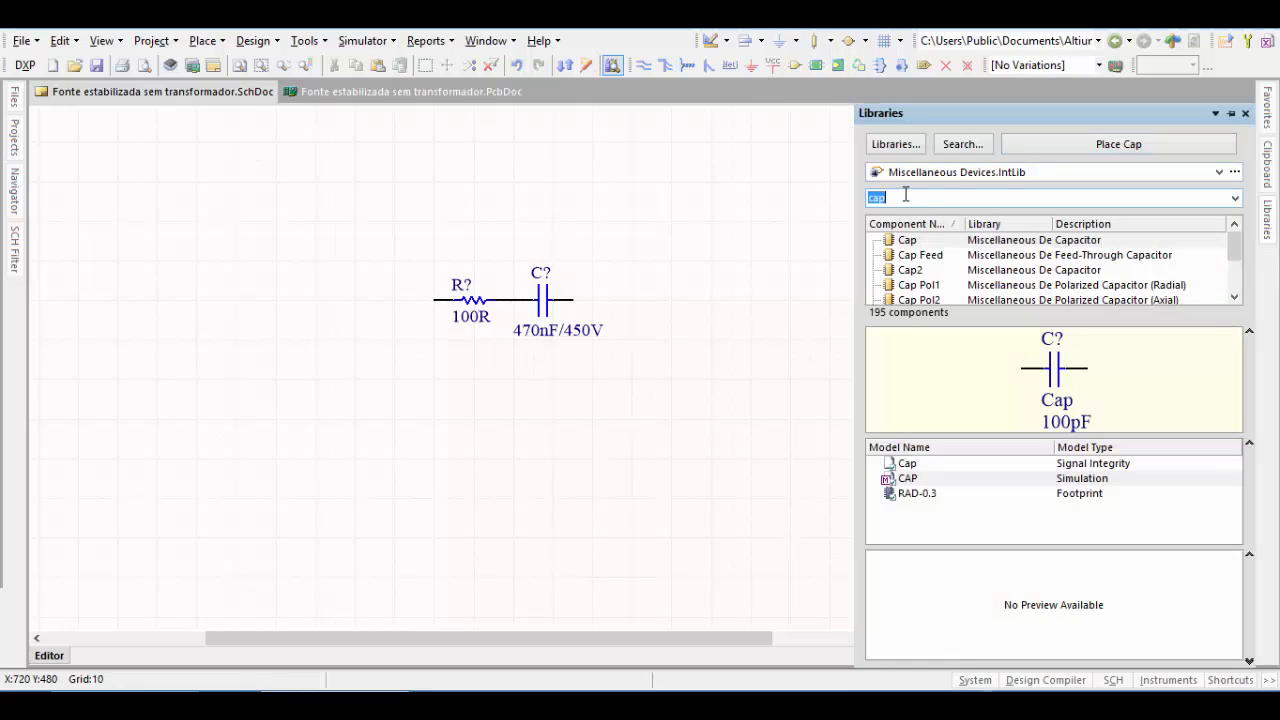
text(dio)
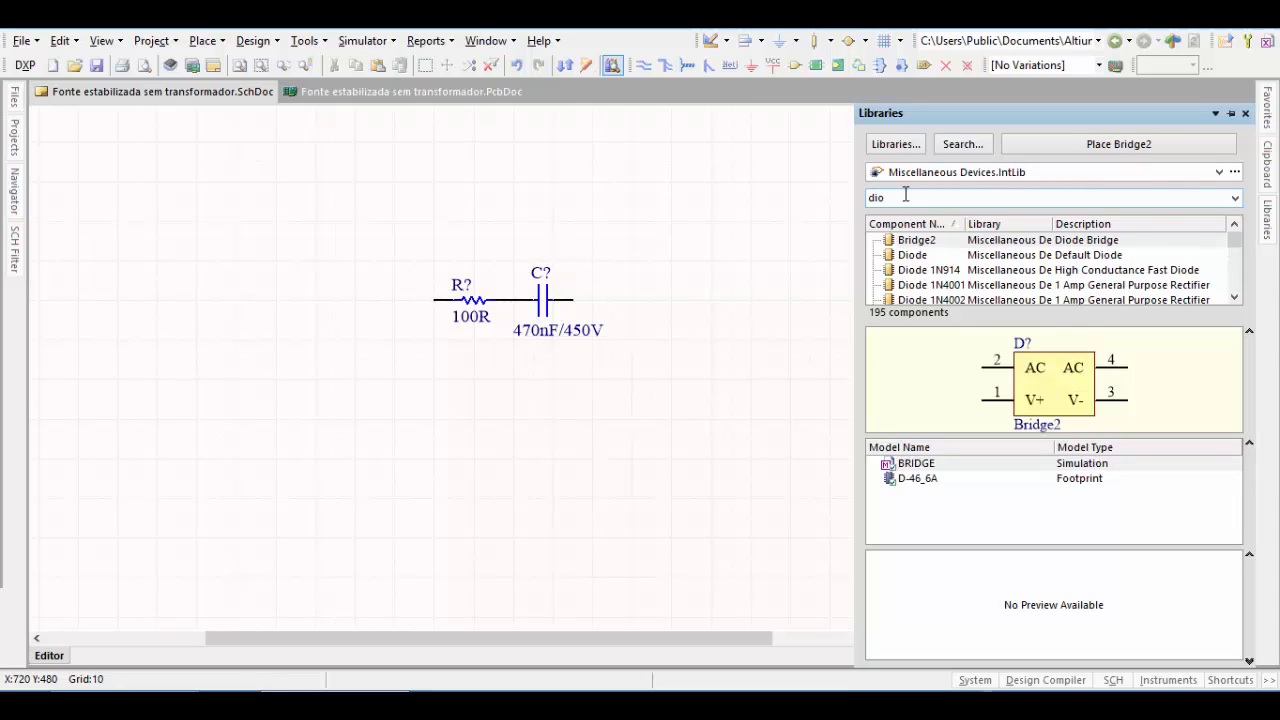
text(de)
Compare the symbols and models of the diode components from Diode through Diode BBY40.
click(924, 257)
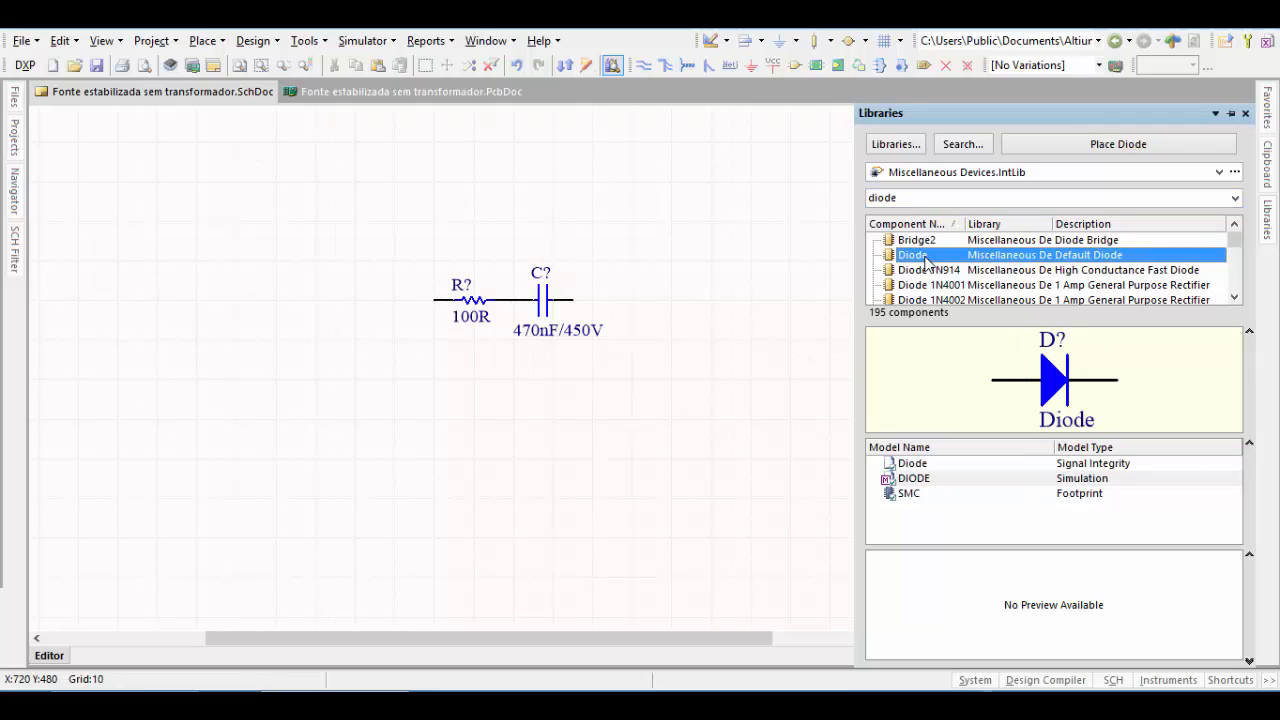
key(Down)
key(Down)
key(Down)
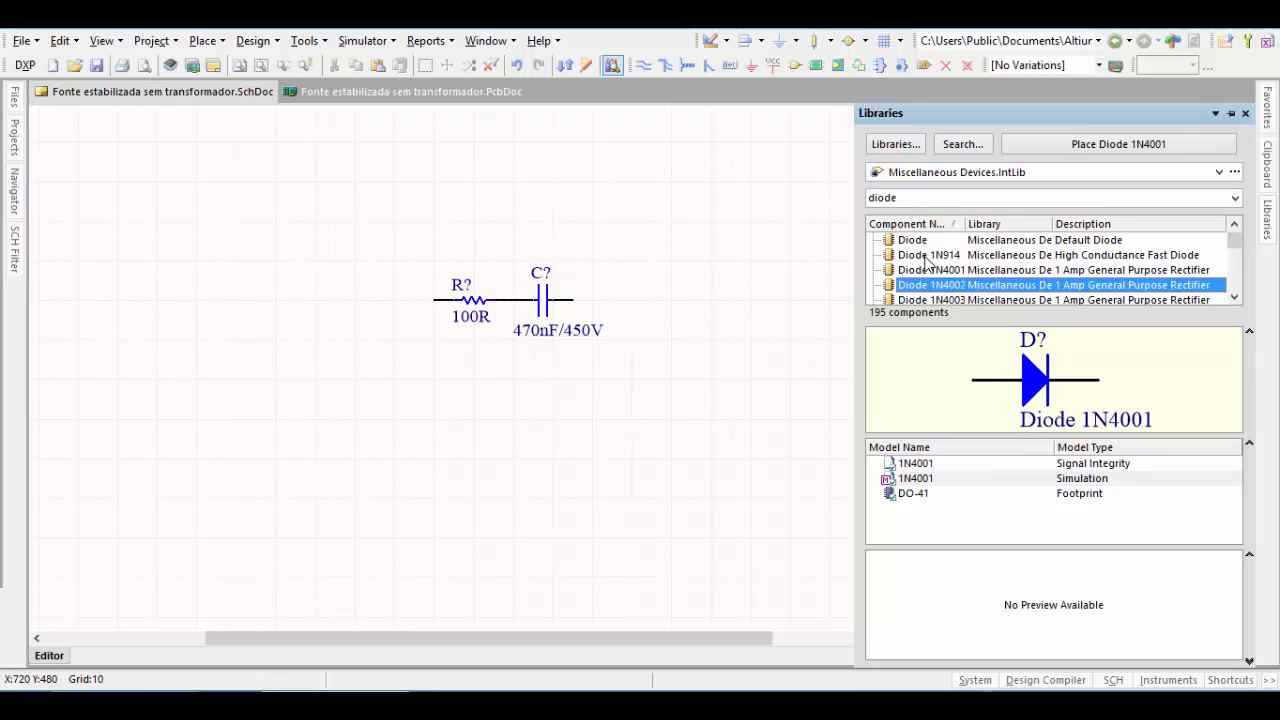
key(Down)
key(Down)
key(Down)
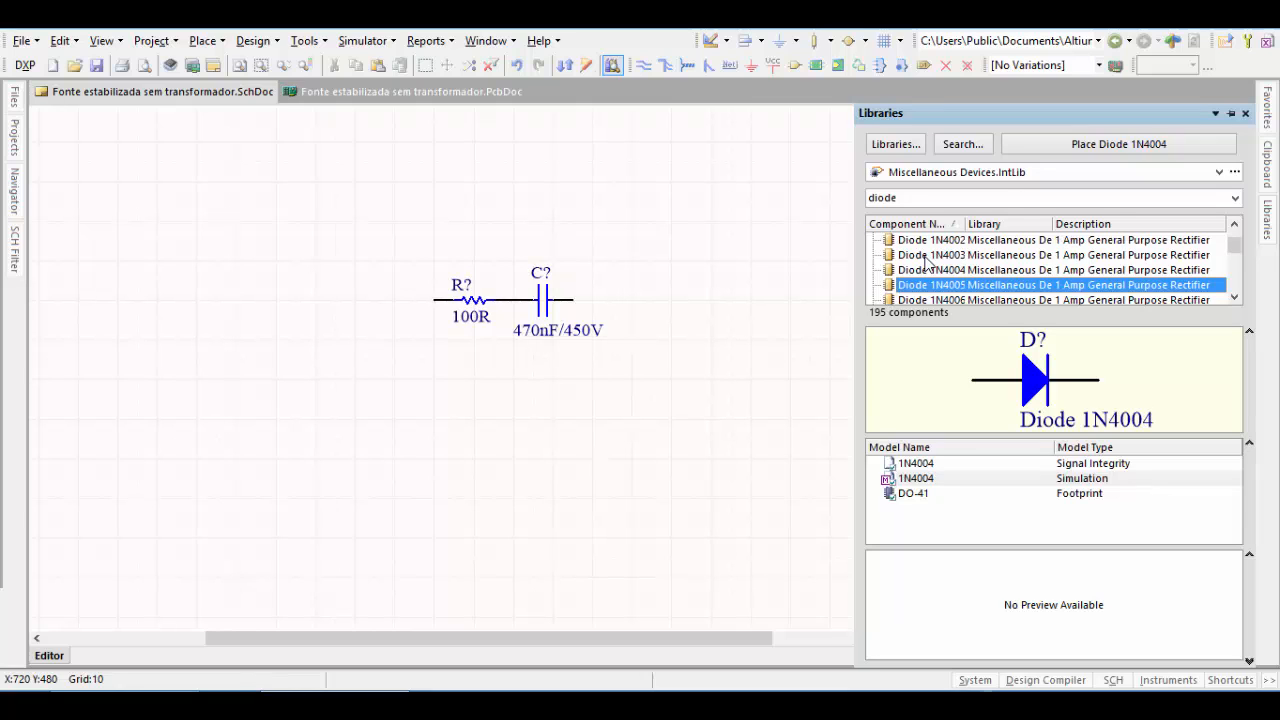
key(Down)
key(Down)
key(Down)
key(Down)
key(Down)
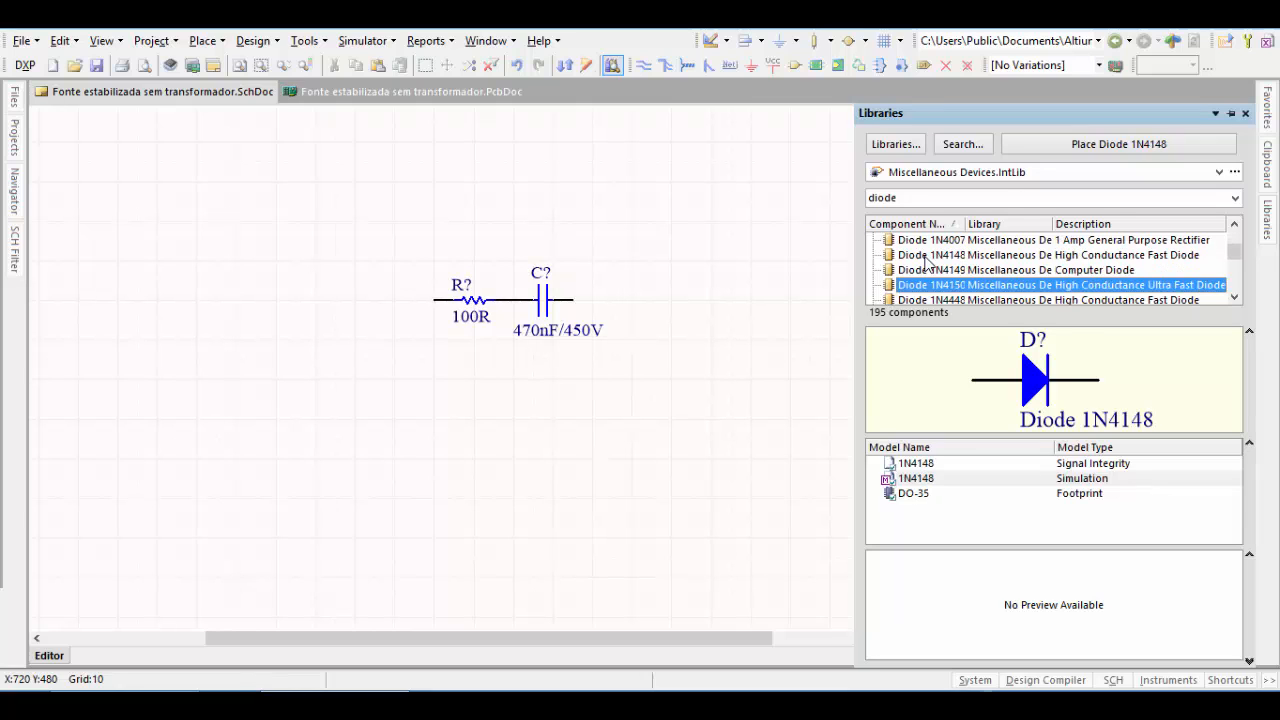
key(Down)
key(Down)
key(Down)
key(Down)
key(Down)
key(Down)
key(Down)
key(Down)
key(Down)
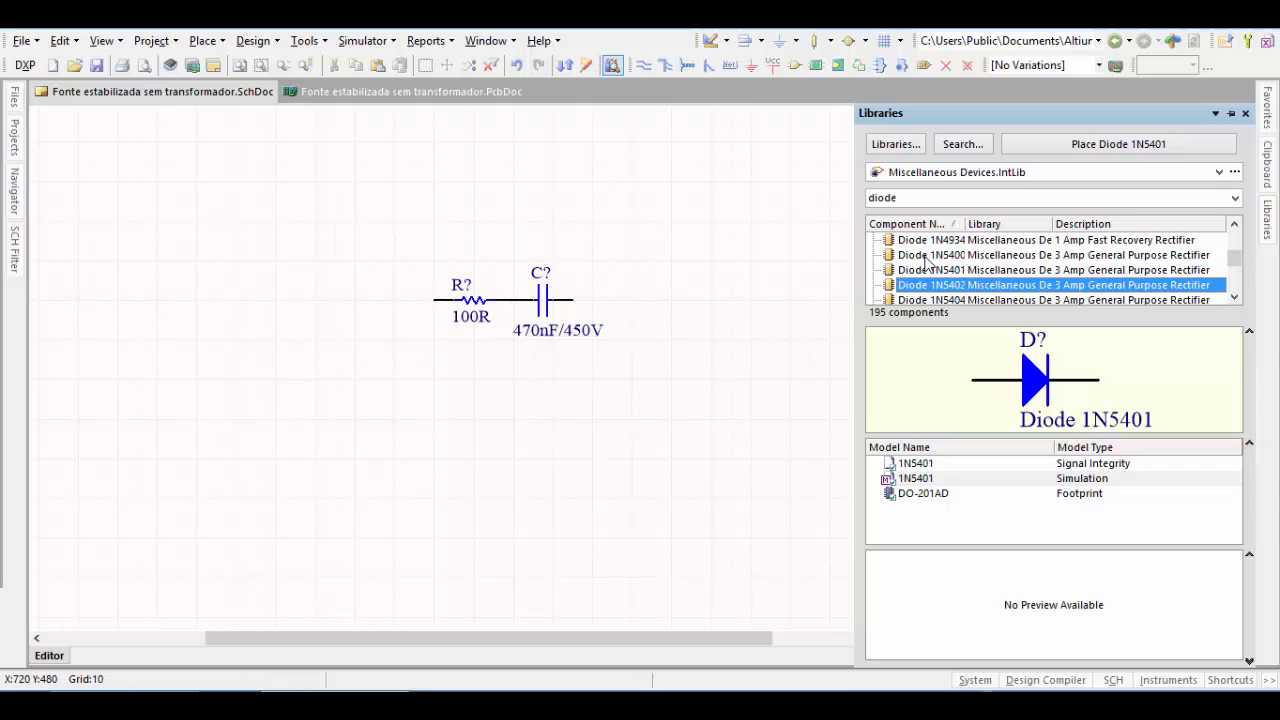
key(Down)
key(Down)
key(Down)
key(Down)
key(Down)
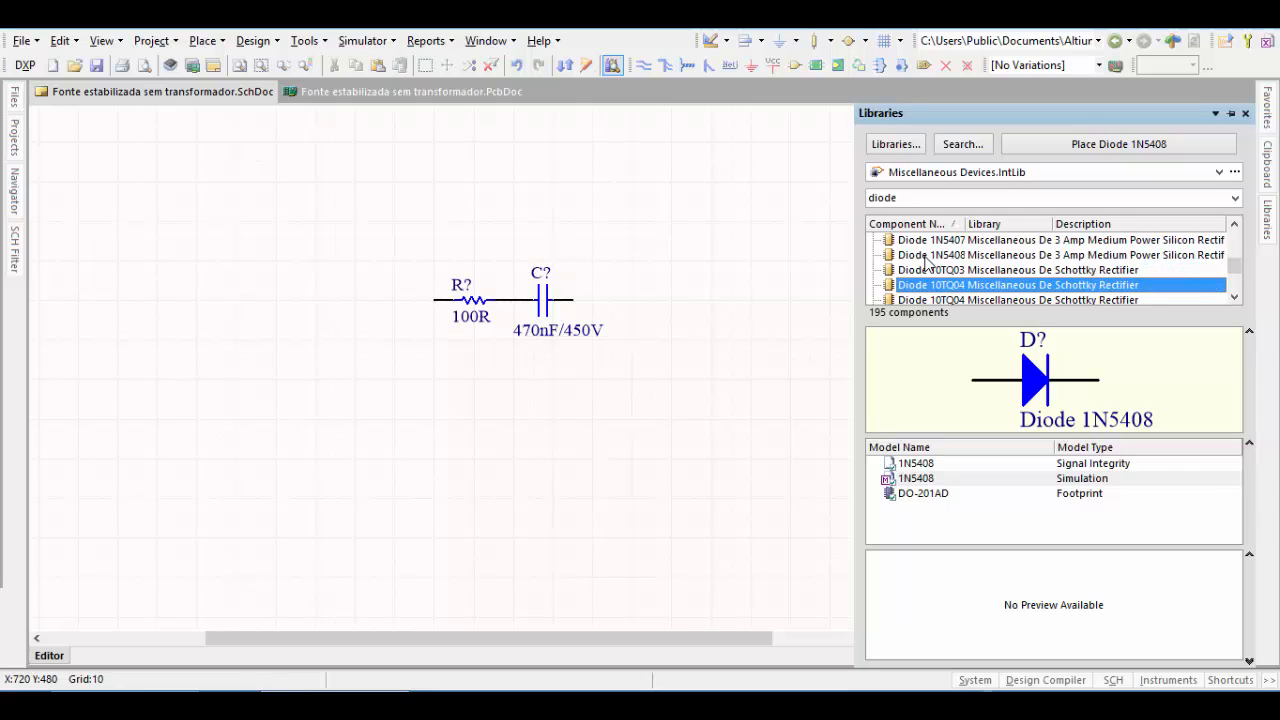
key(Down)
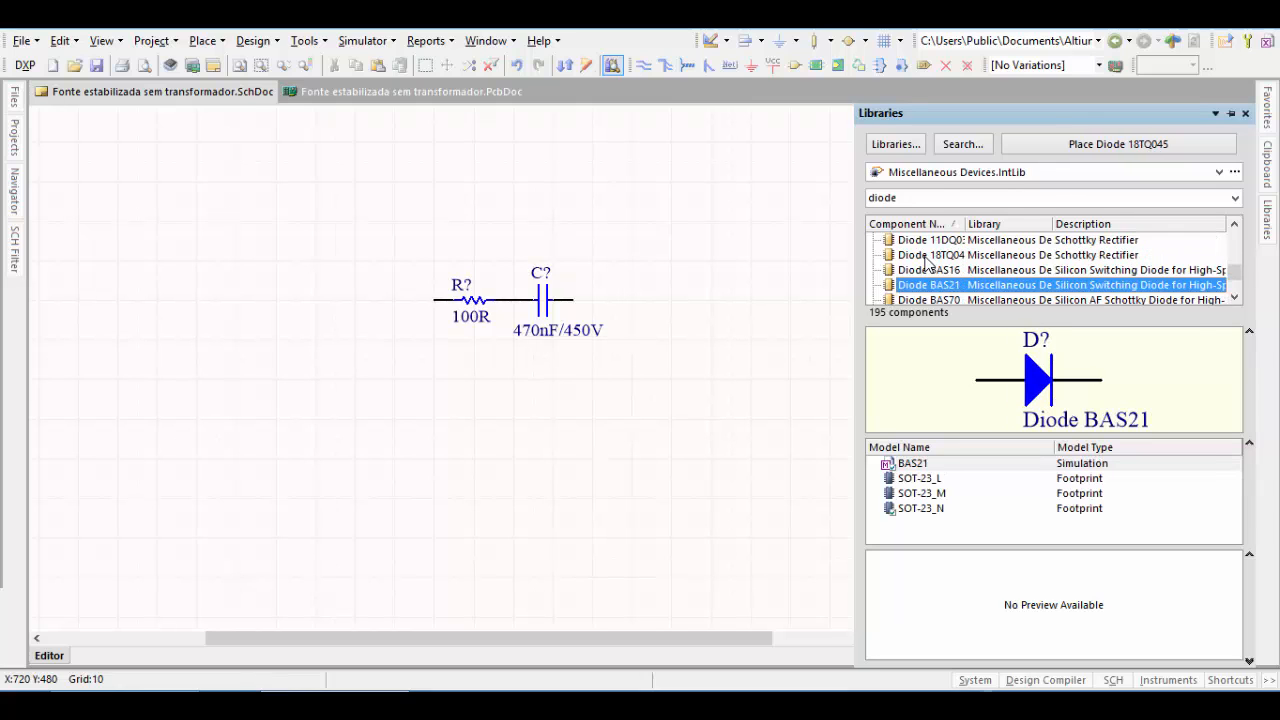
key(Down)
key(Up)
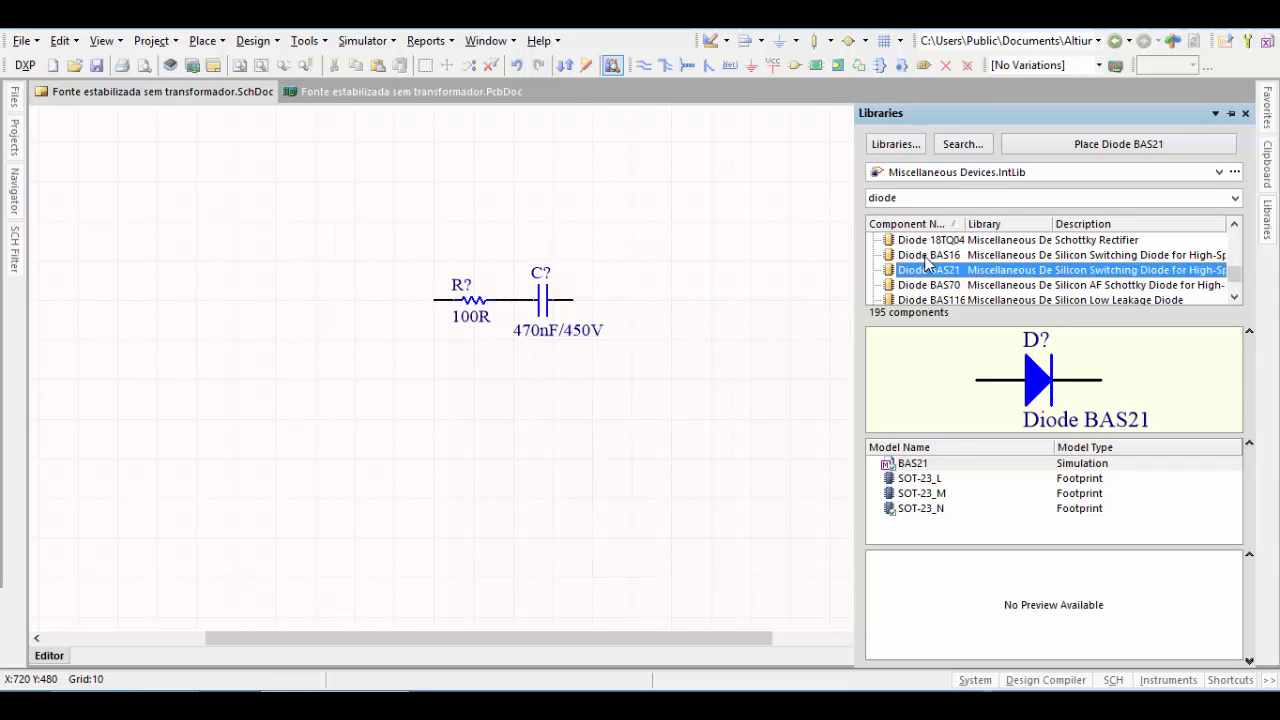
key(Down)
key(Down)
key(Down)
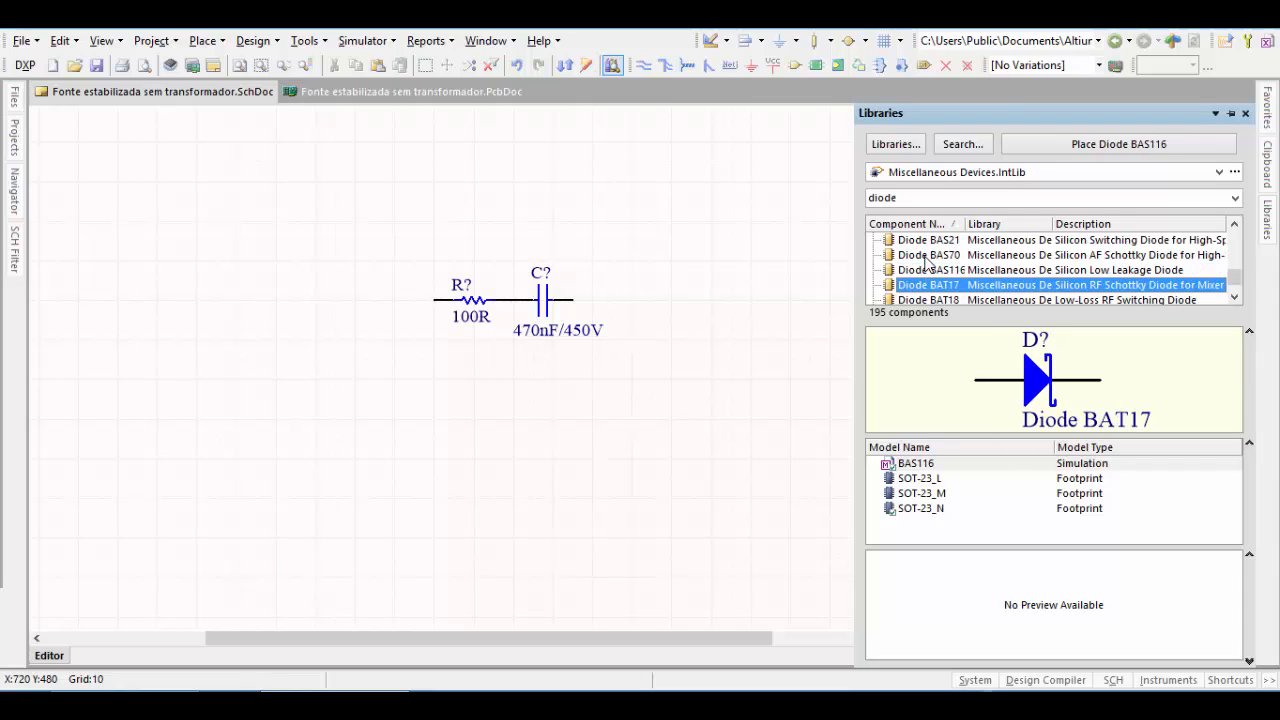
key(Up)
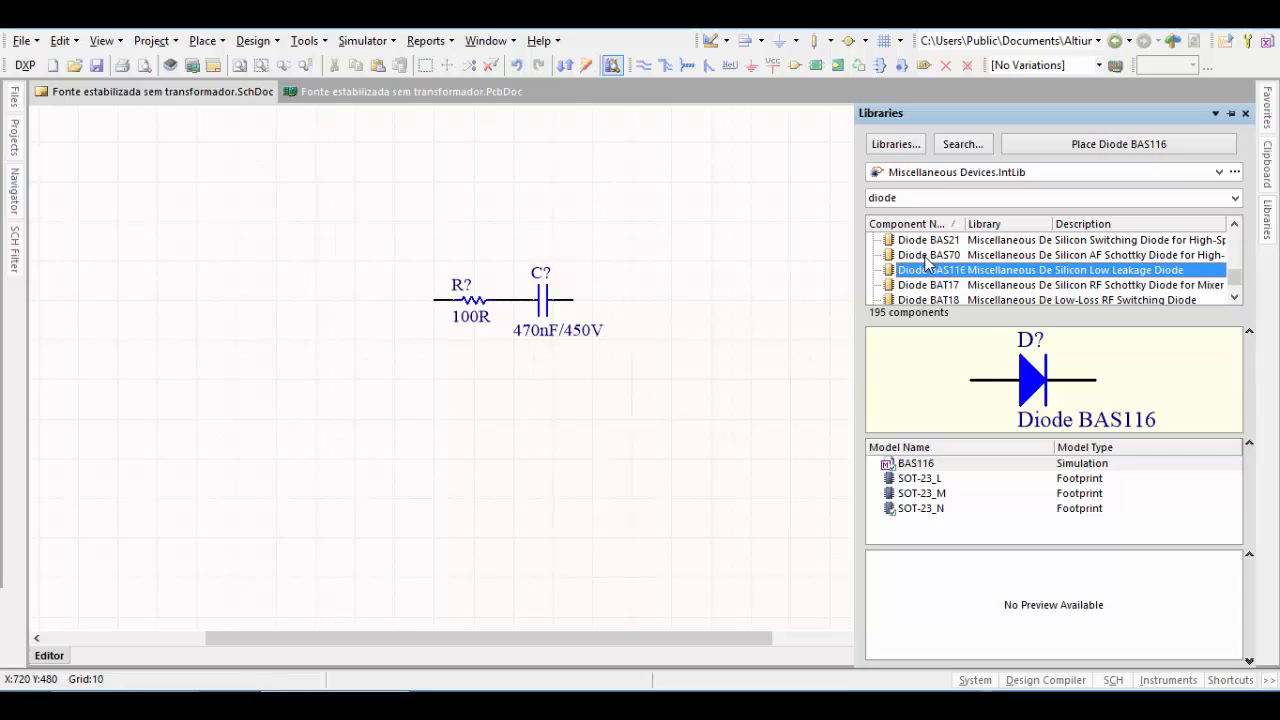
key(Down)
key(Down)
key(Down)
key(Down)
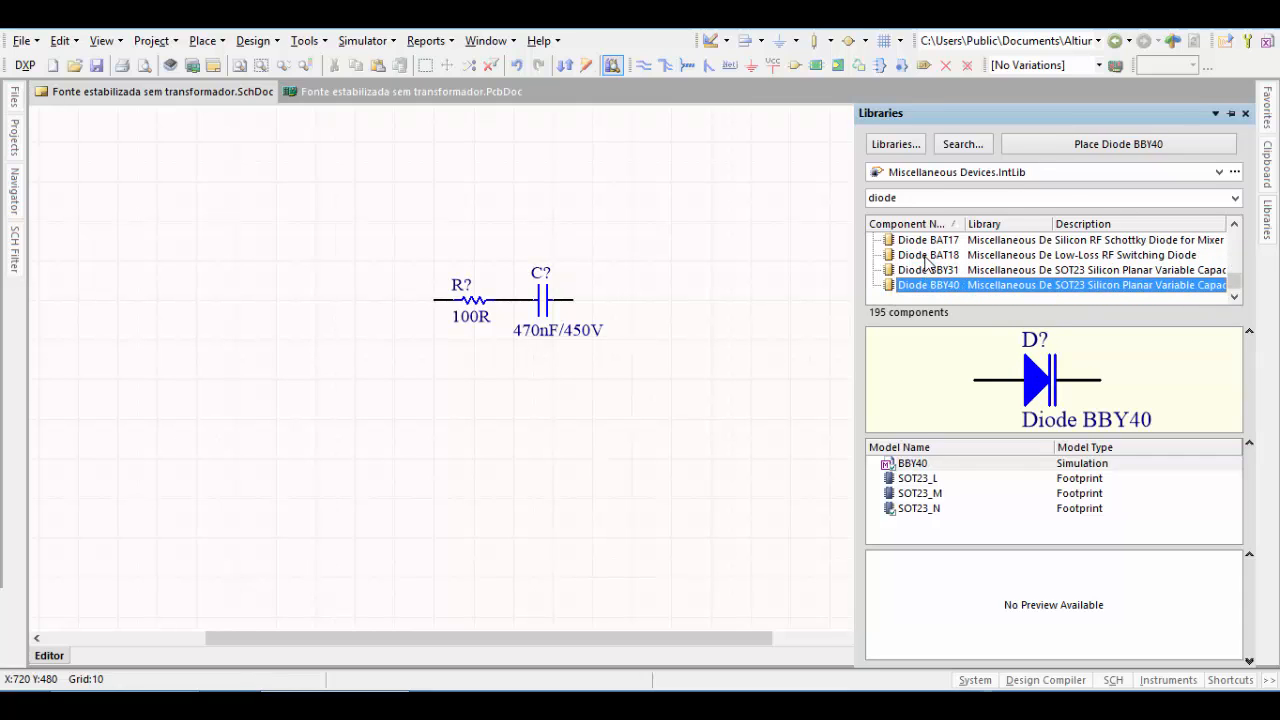
Filter the library by "zener" and place a D Zener vertically after the capacitor, with its cathode up and level with the capacitor's pins.
click(941, 201)
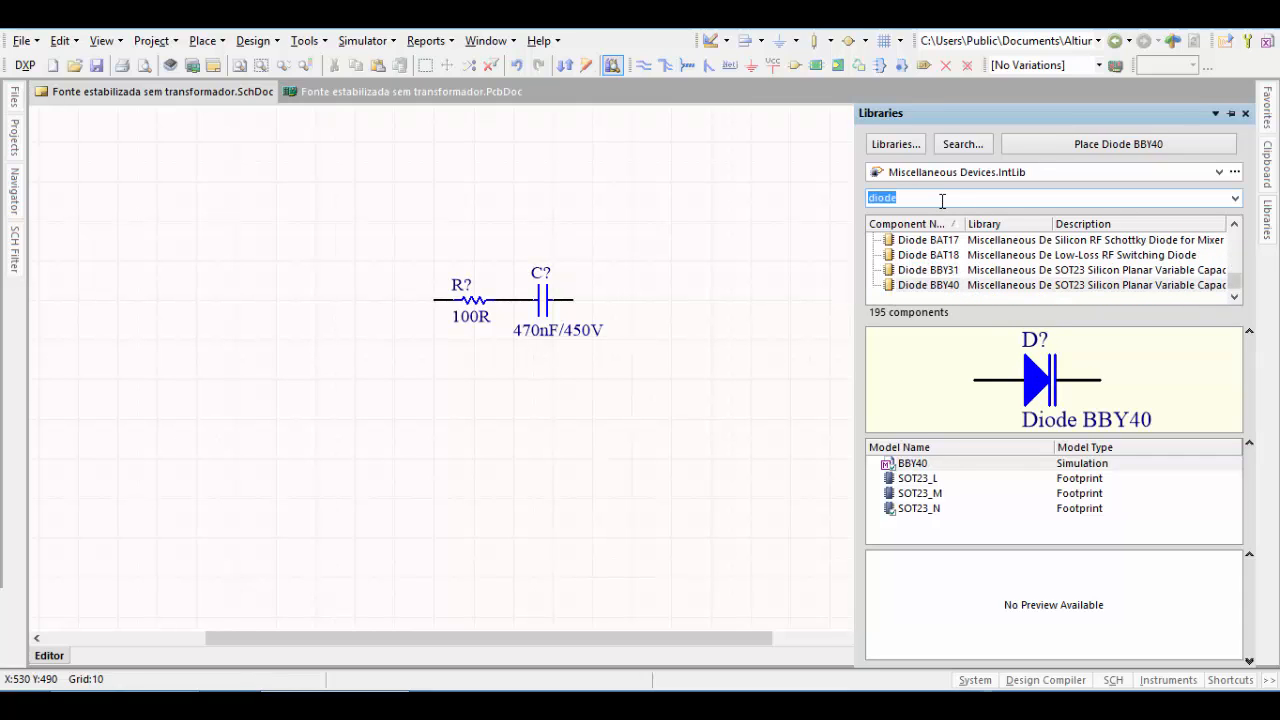
text(zener)
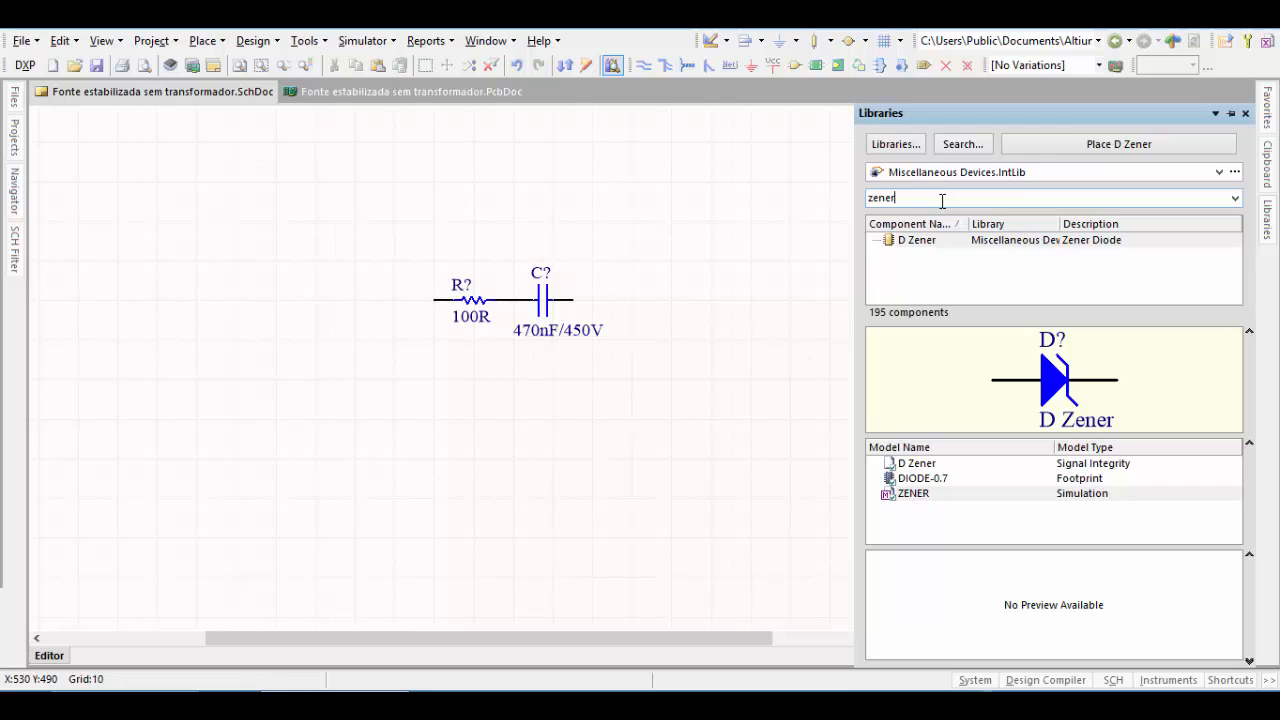
click(961, 246)
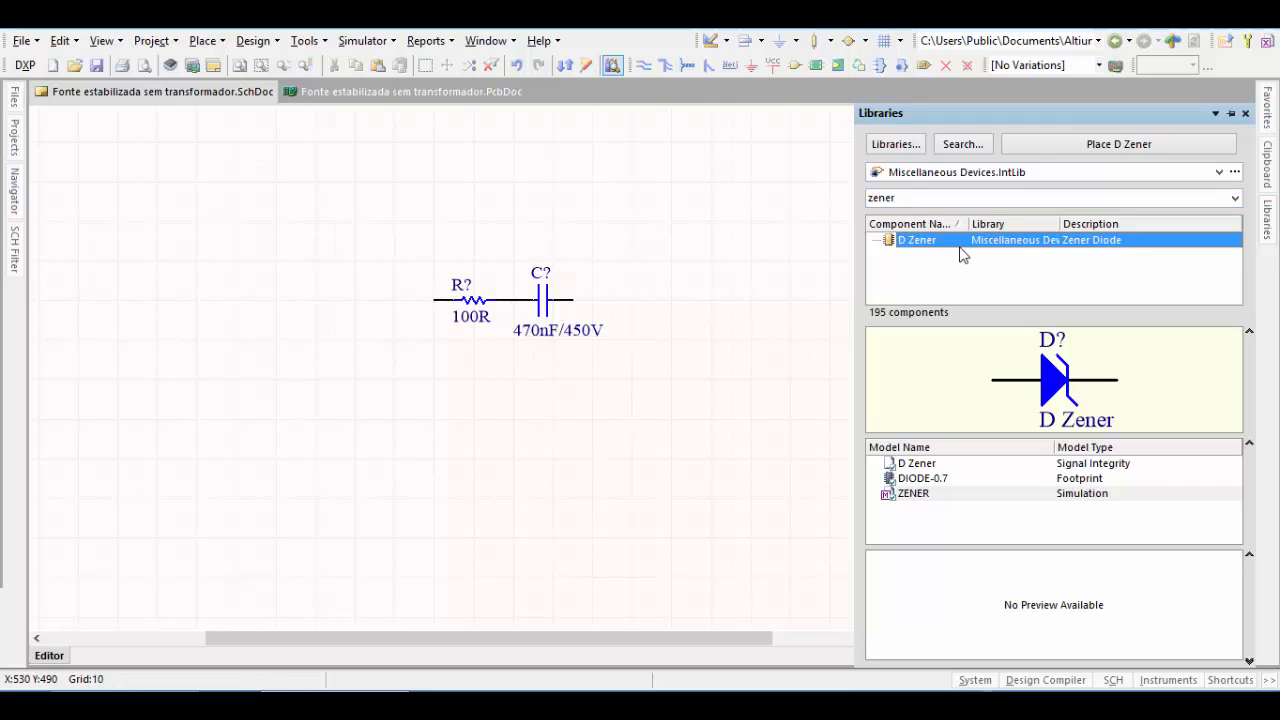
click(1137, 146)
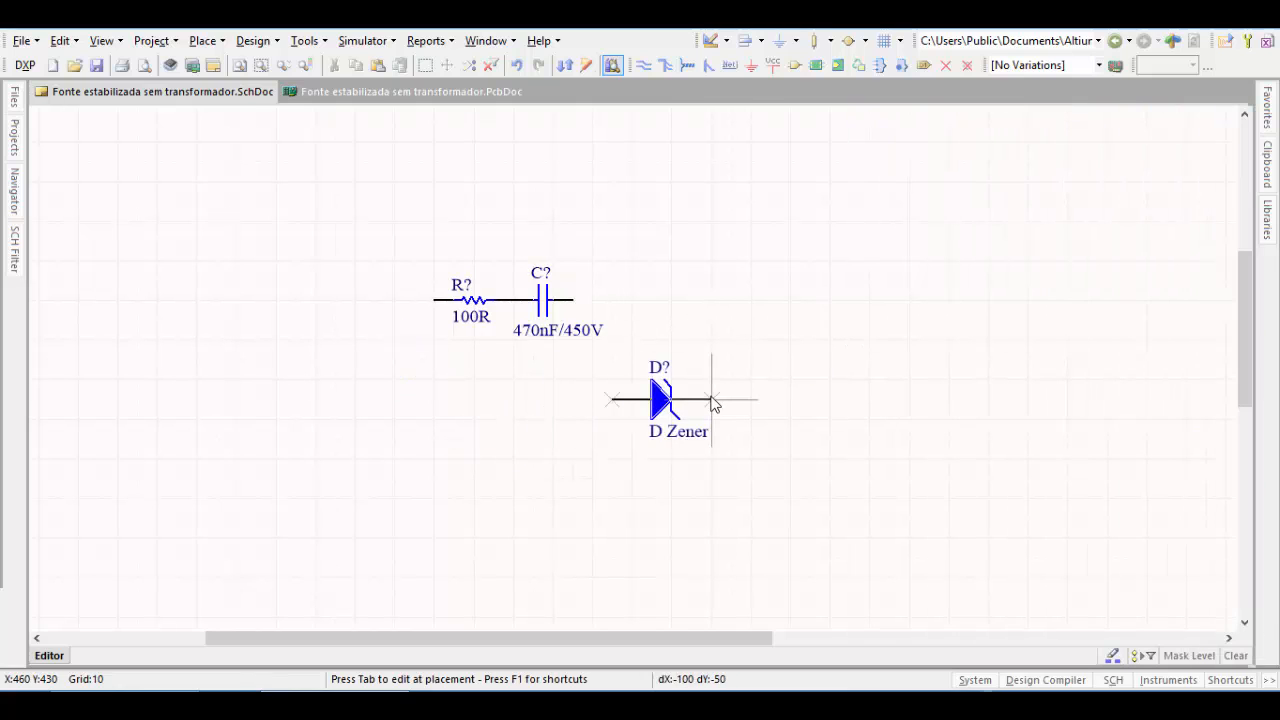
key(space)
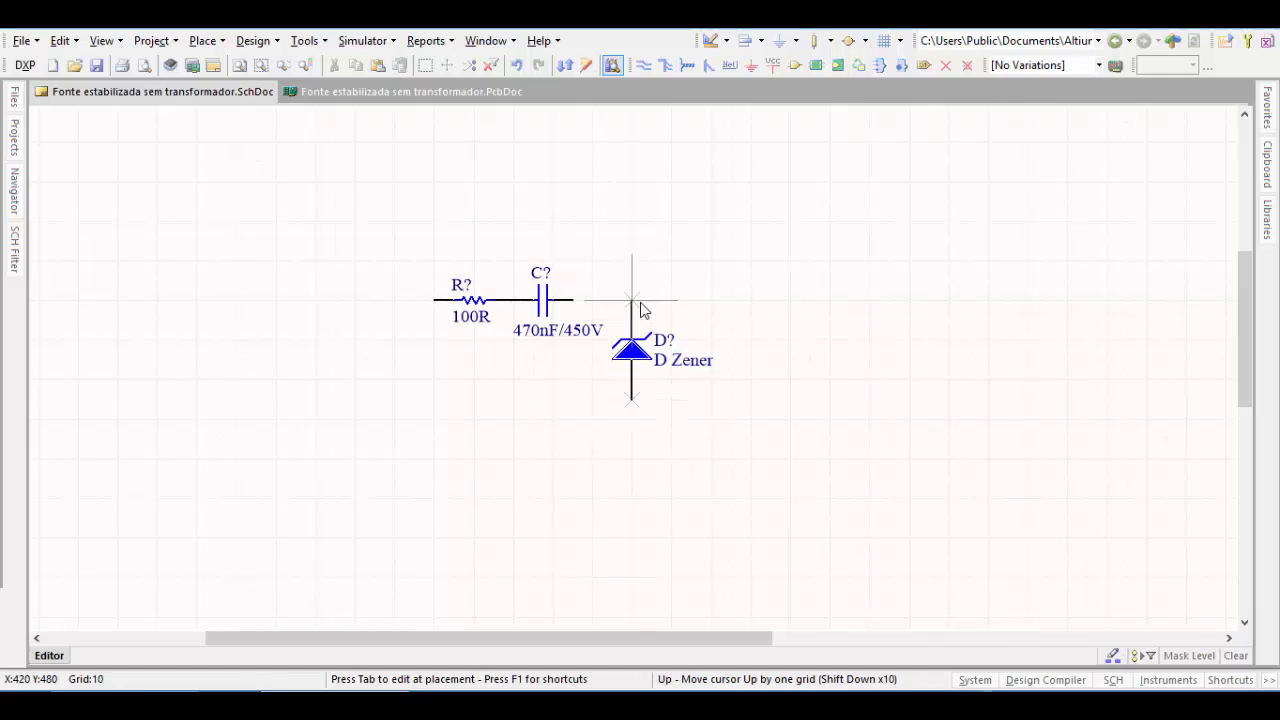
click(640, 309)
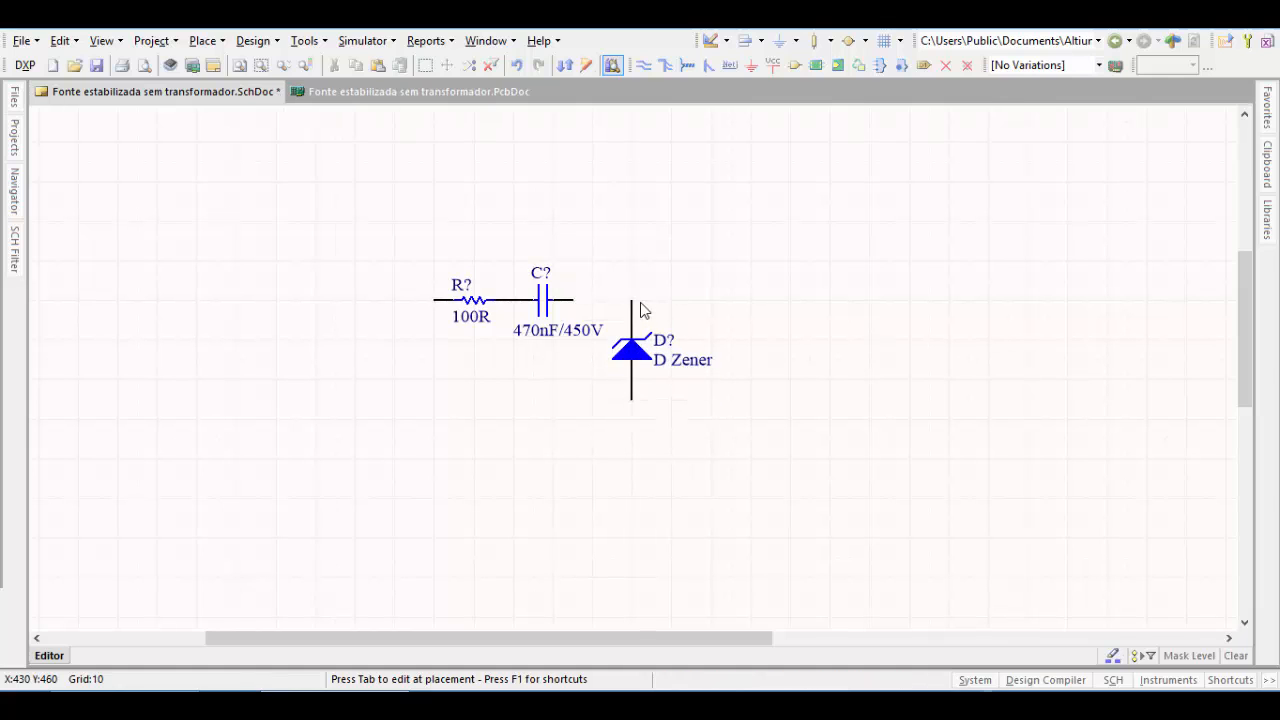
right_click(733, 330)
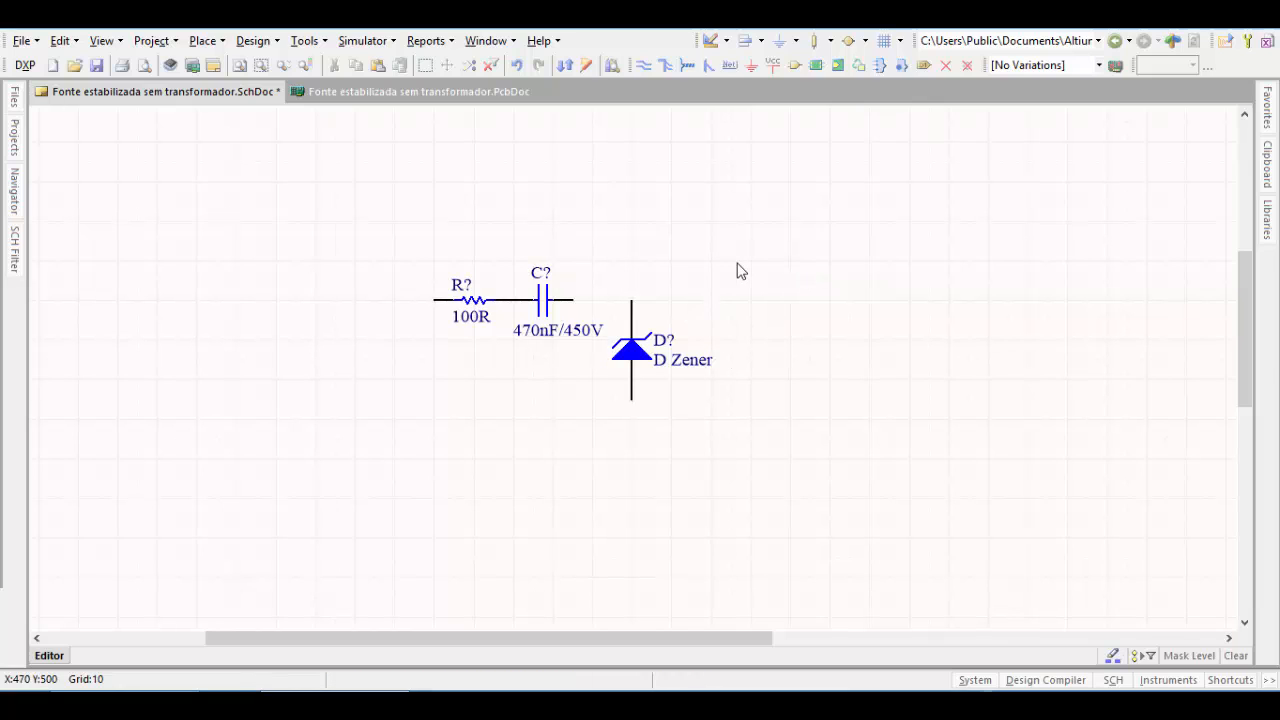
Move the 100R resistor further away from the capacitor and delete the wire left between them.
click(477, 312)
drag(474, 306, 402, 300)
click(492, 387)
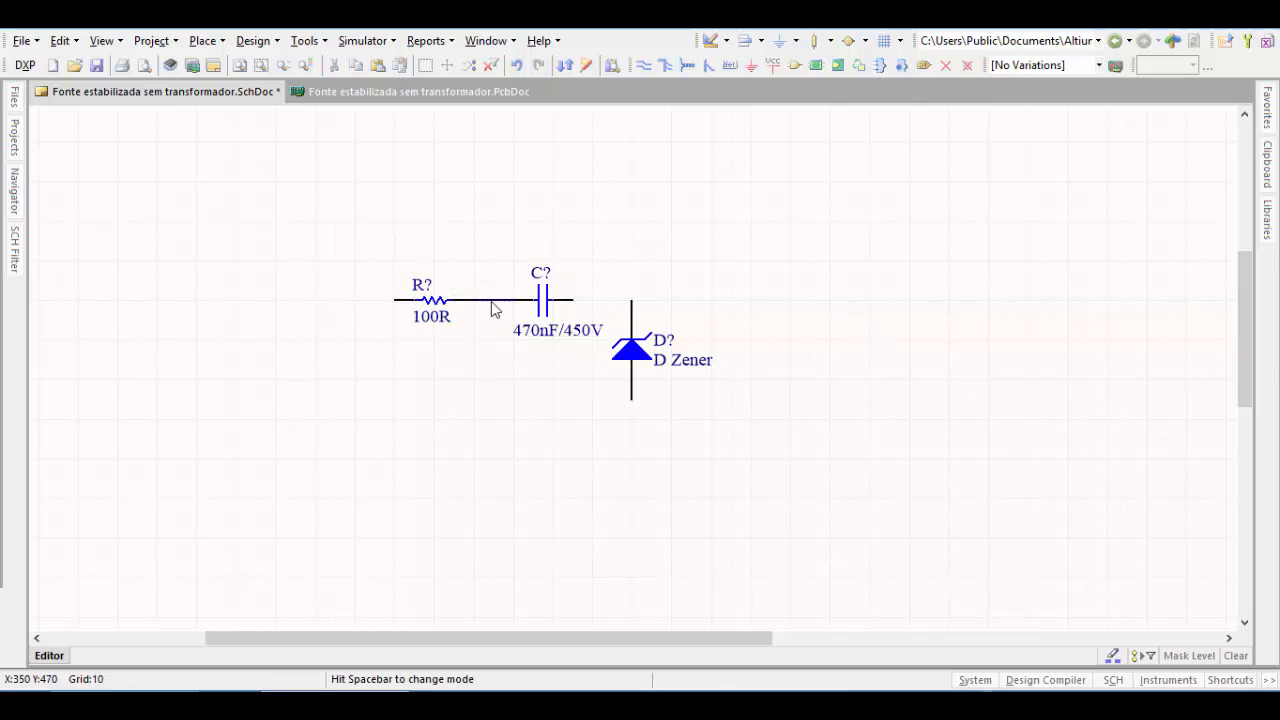
click(492, 302)
key(Delete)
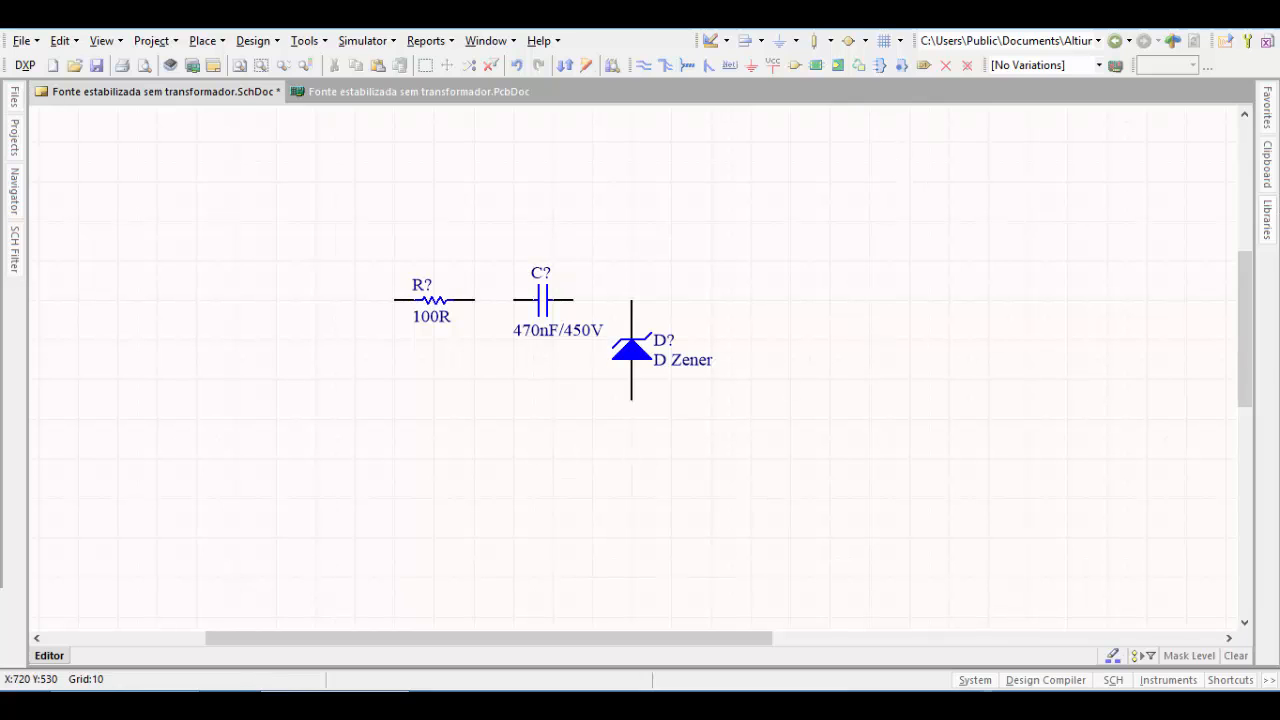
Filter the library by "diode" and place a Diode 1N4007 horizontally beyond the zener, level with the resistor and capacitor.
click(1268, 218)
double_click(901, 199)
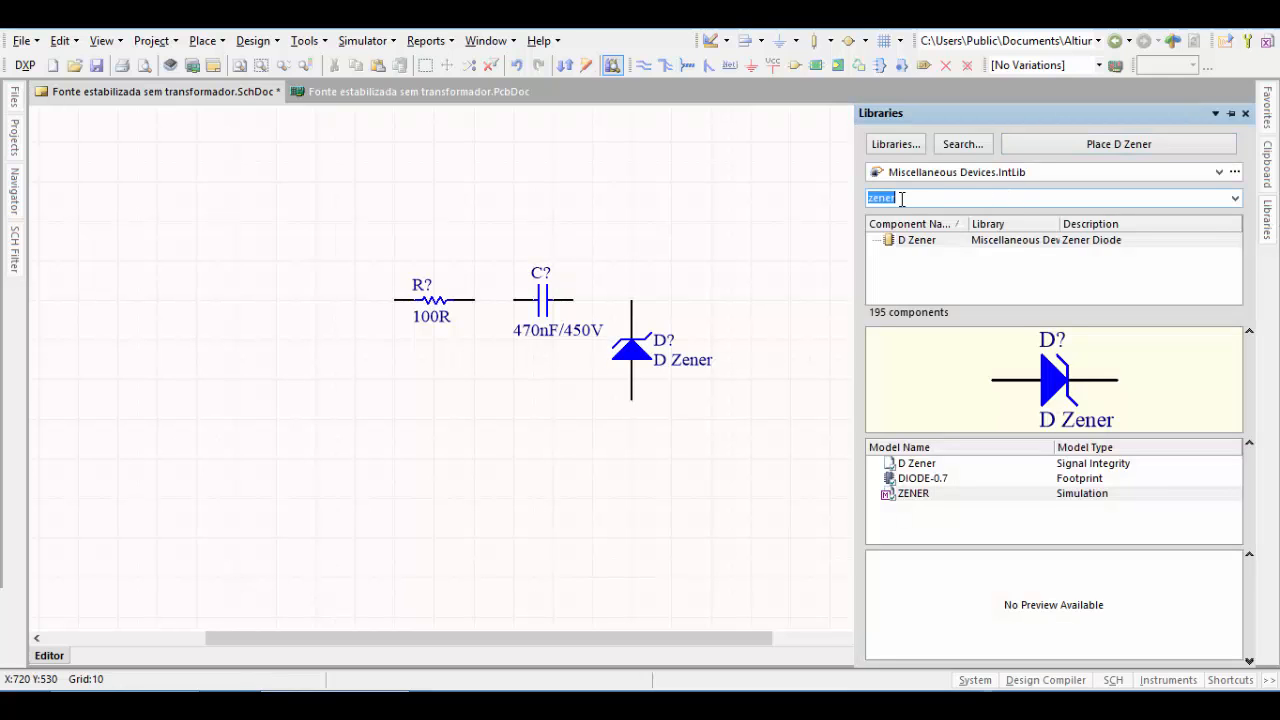
text(diode)
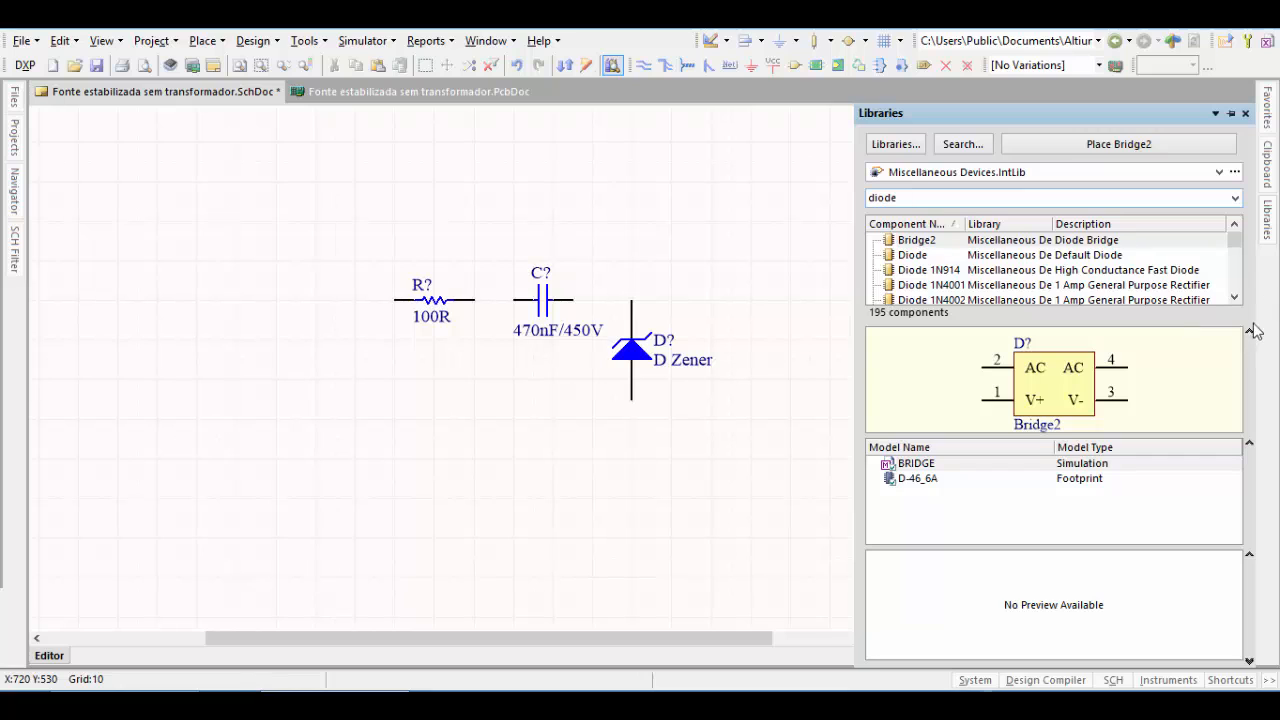
click(1235, 298)
click(1235, 298)
click(1235, 298)
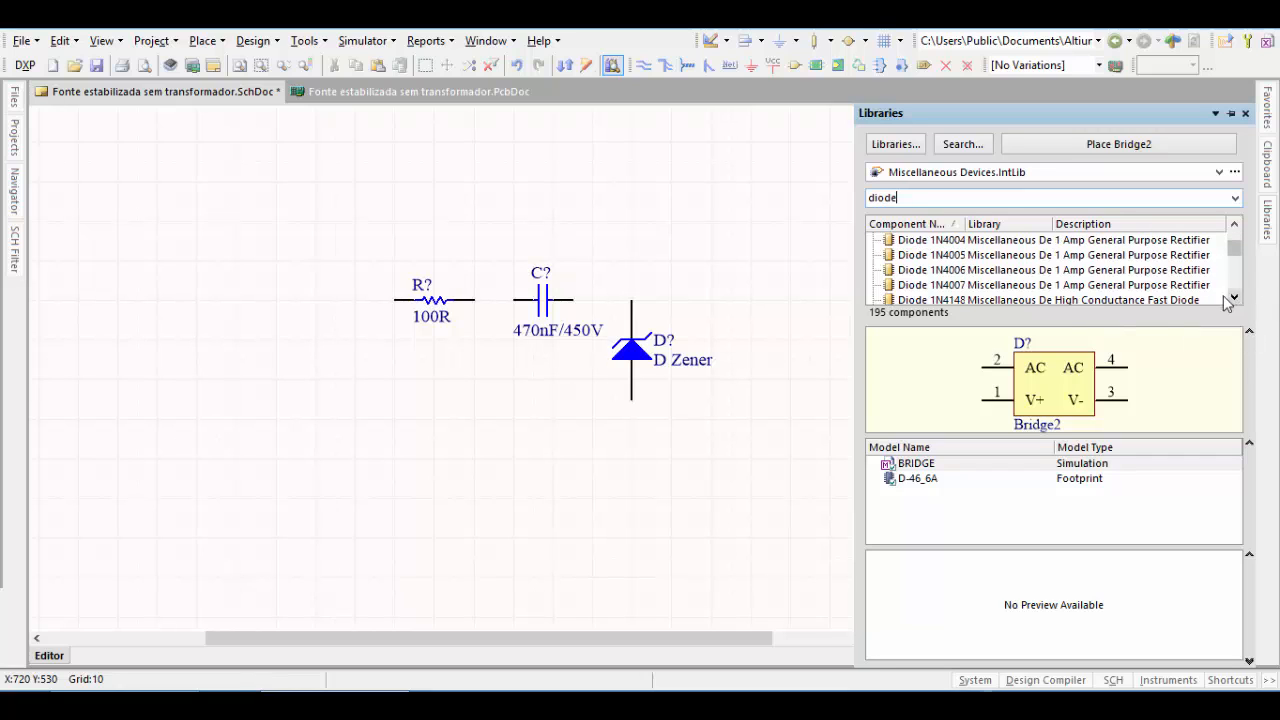
click(956, 286)
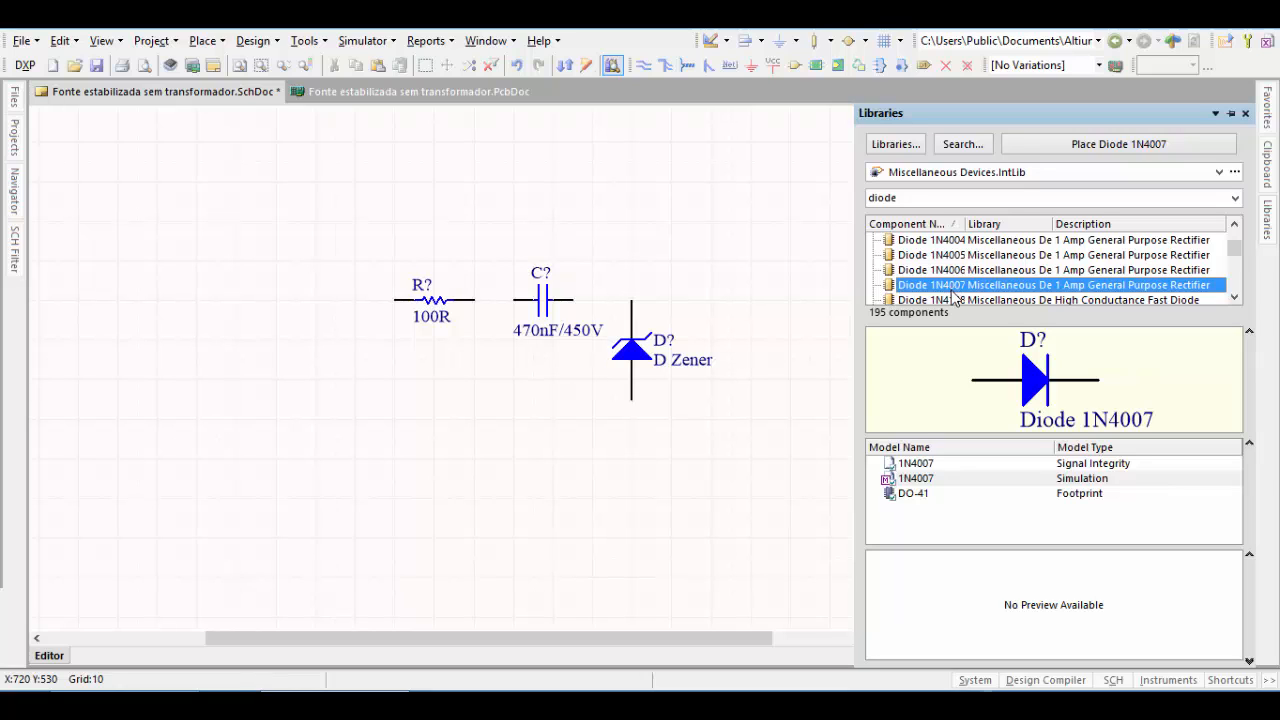
click(952, 241)
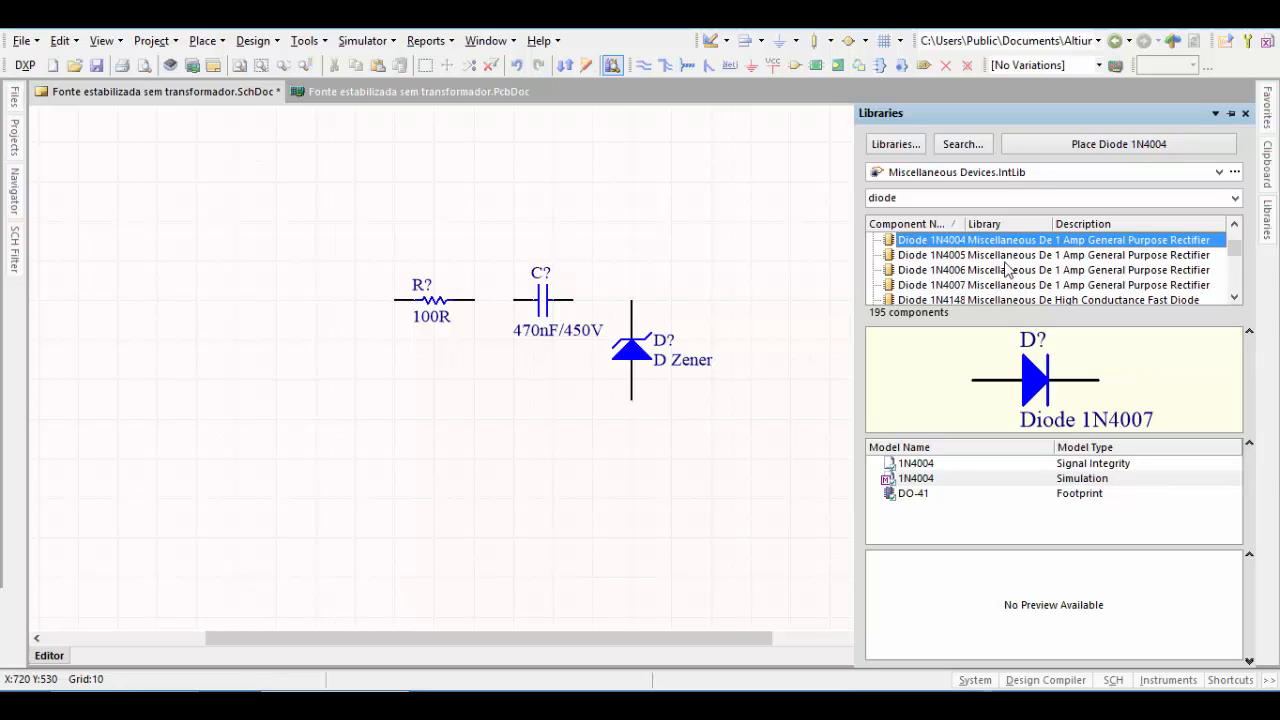
click(956, 286)
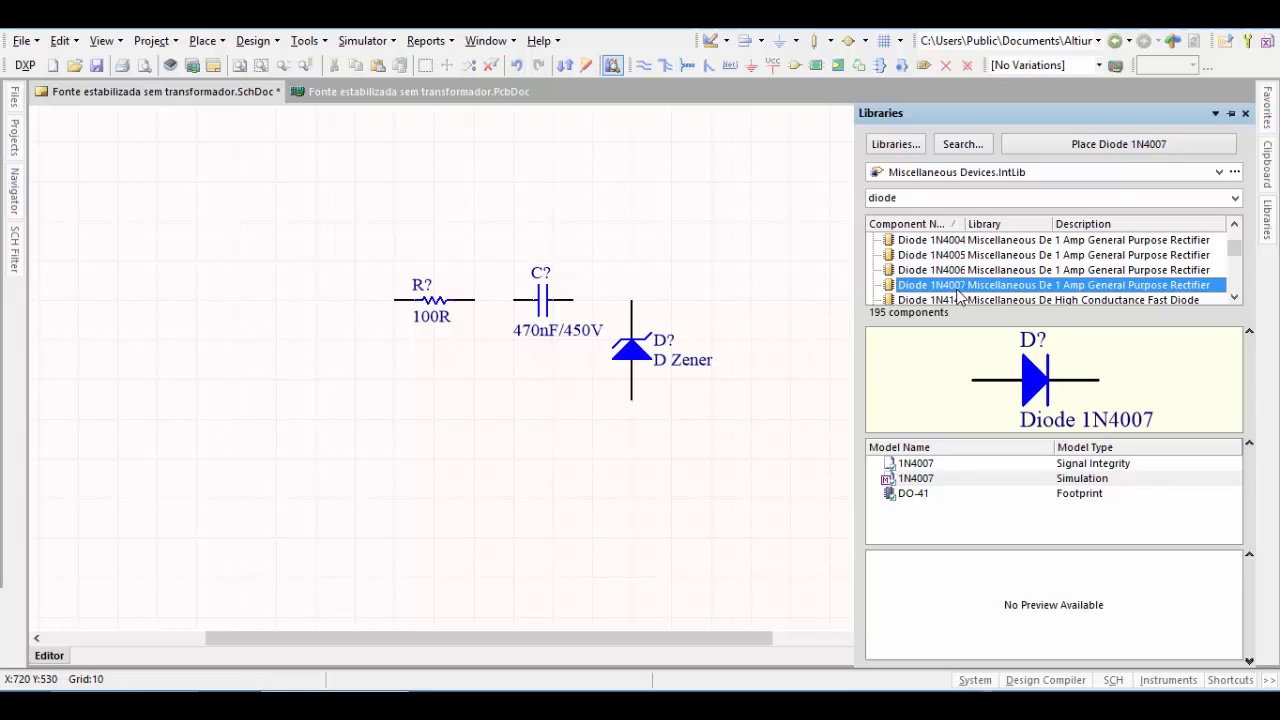
click(1108, 146)
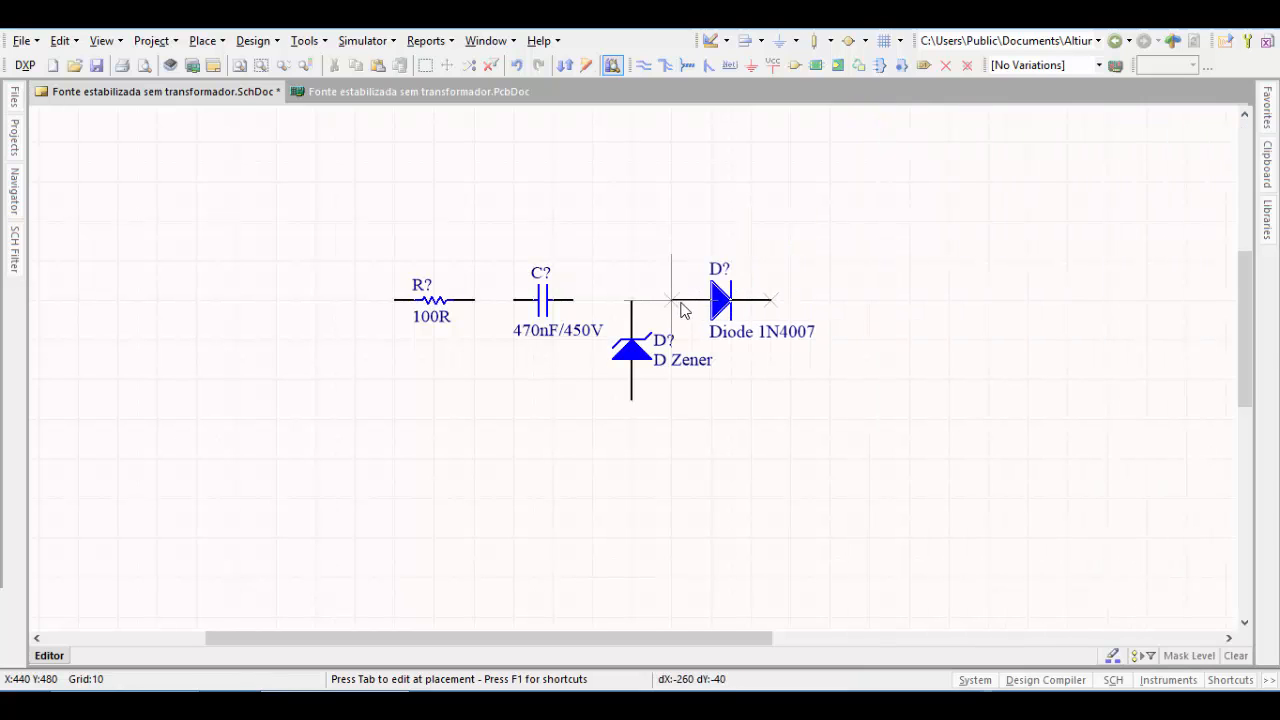
click(720, 310)
right_click(840, 453)
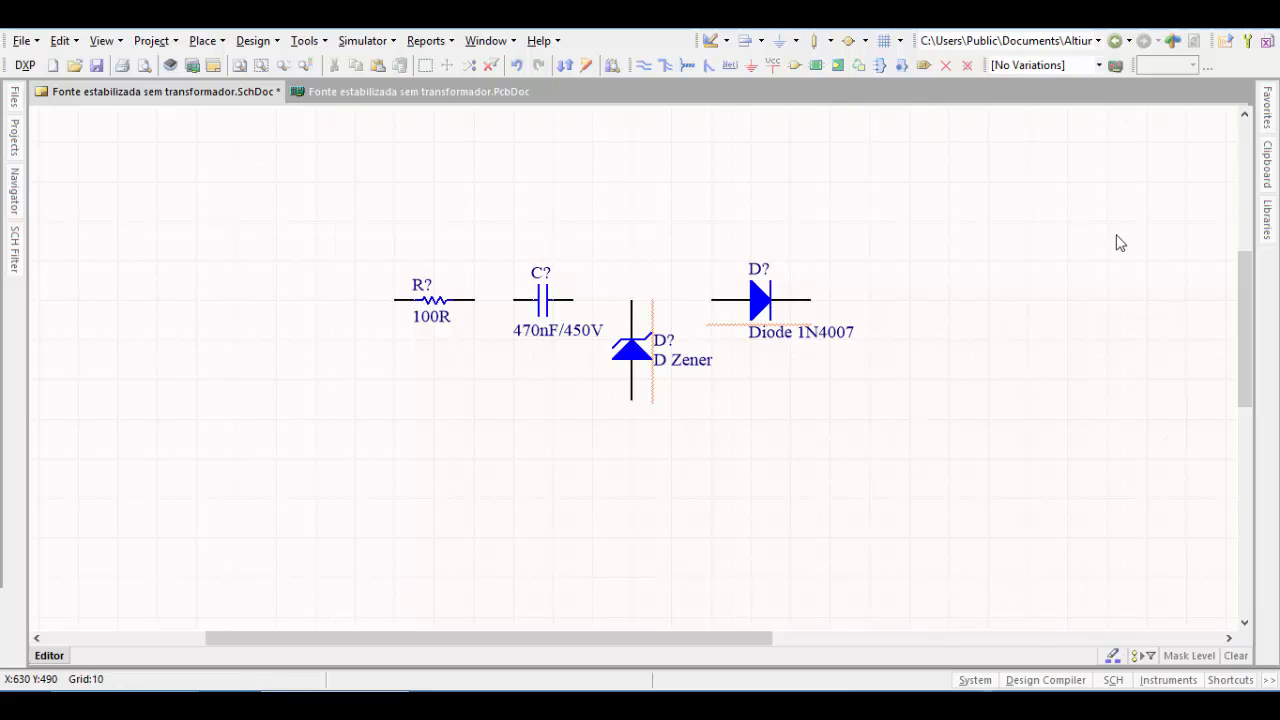
Filter the library by "cap" and place a Cap Pol1 vertically beyond the 1N4007 diode, with its positive pin up.
click(1268, 220)
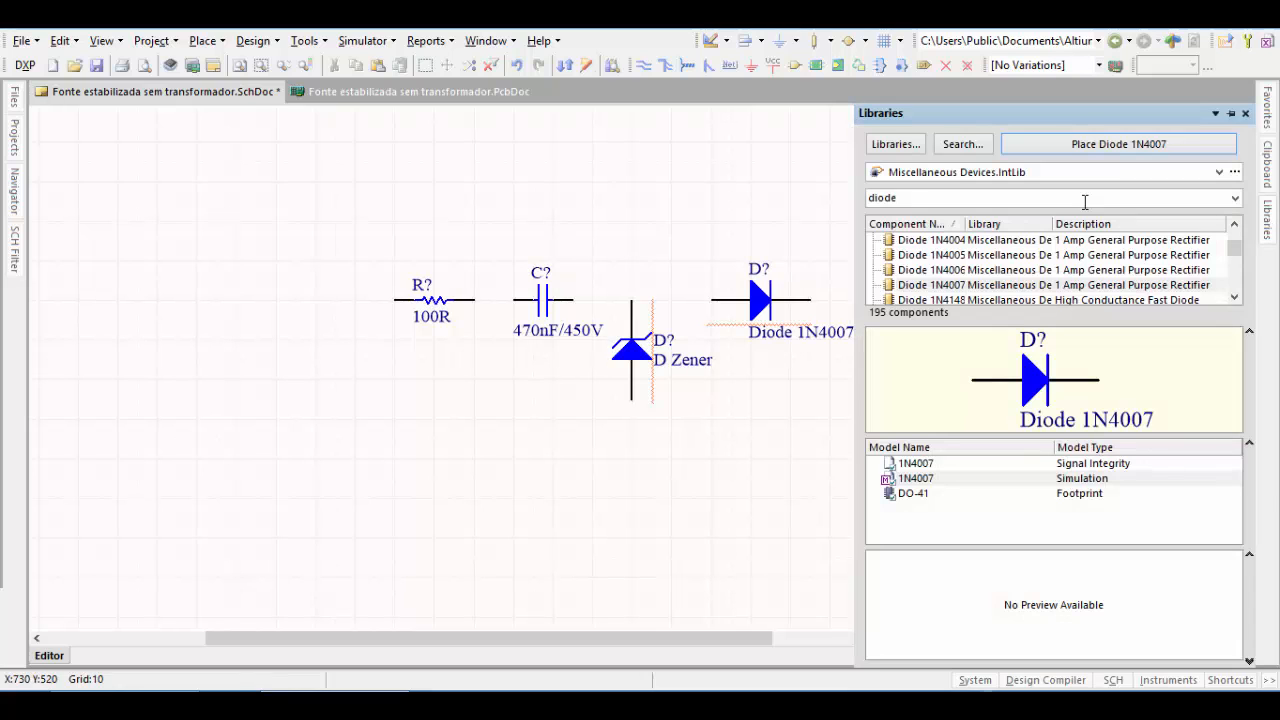
double_click(926, 198)
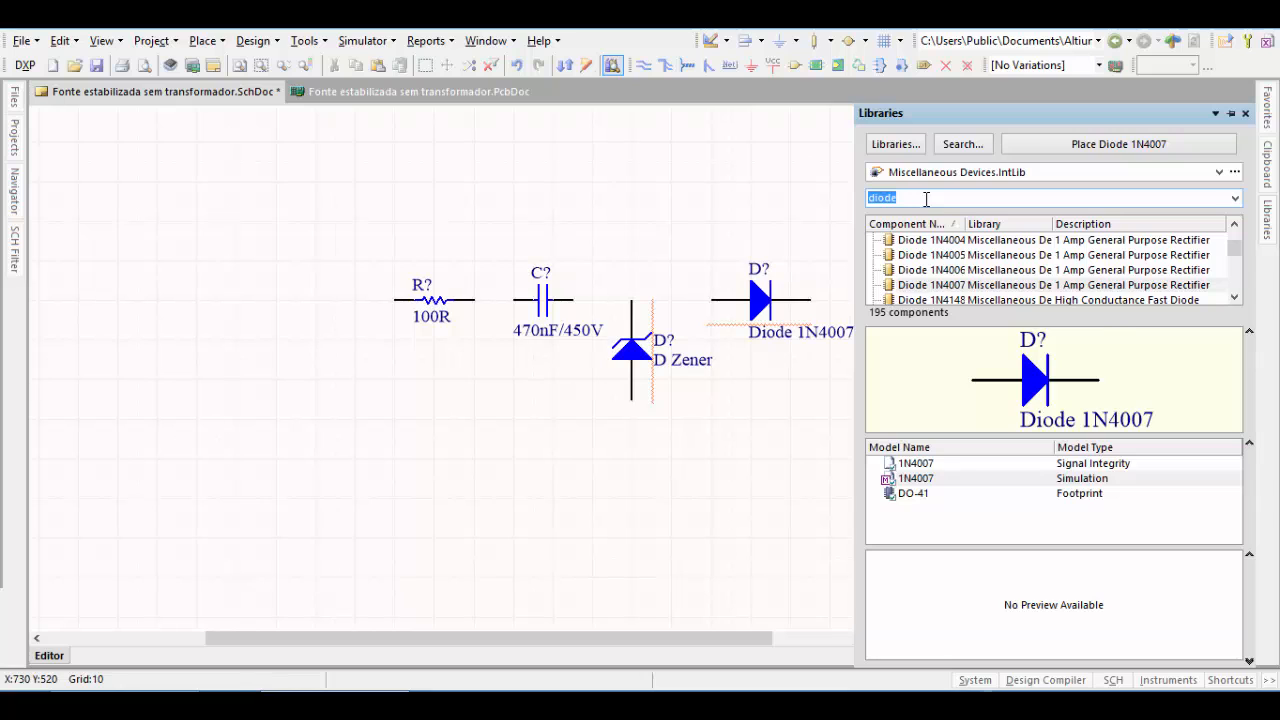
text(cap)
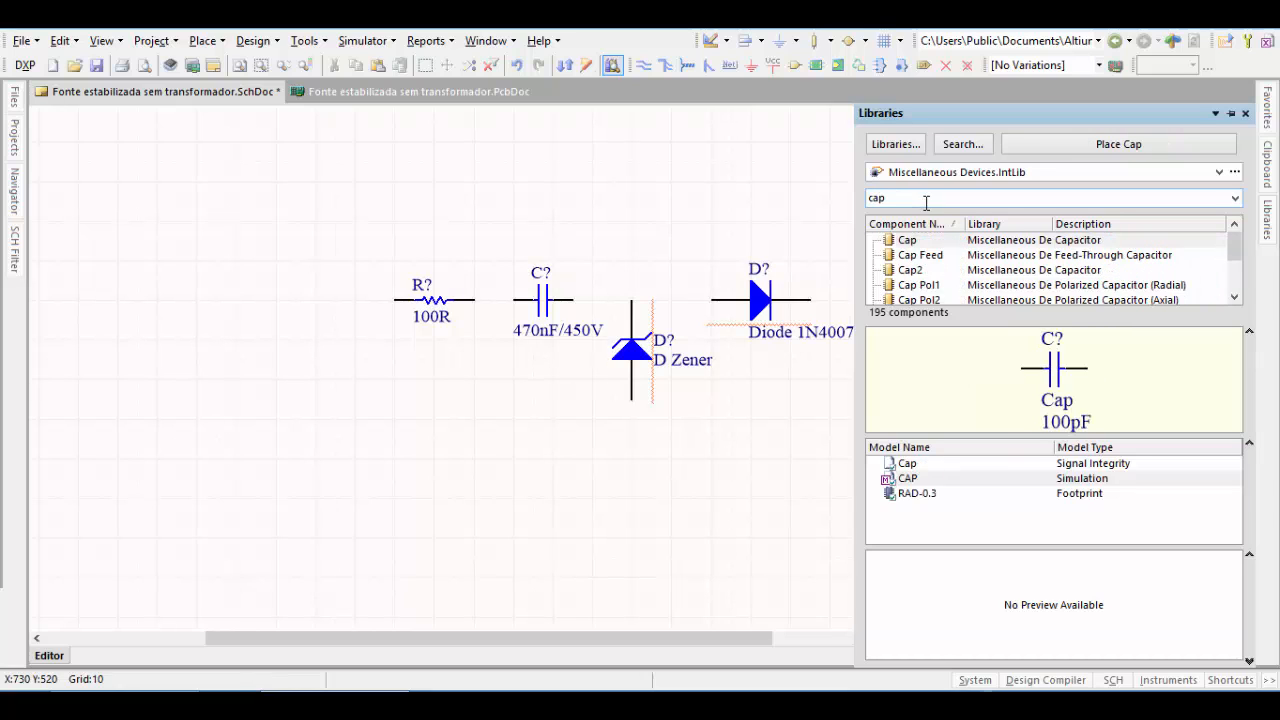
click(927, 243)
key(Down)
key(Down)
key(Down)
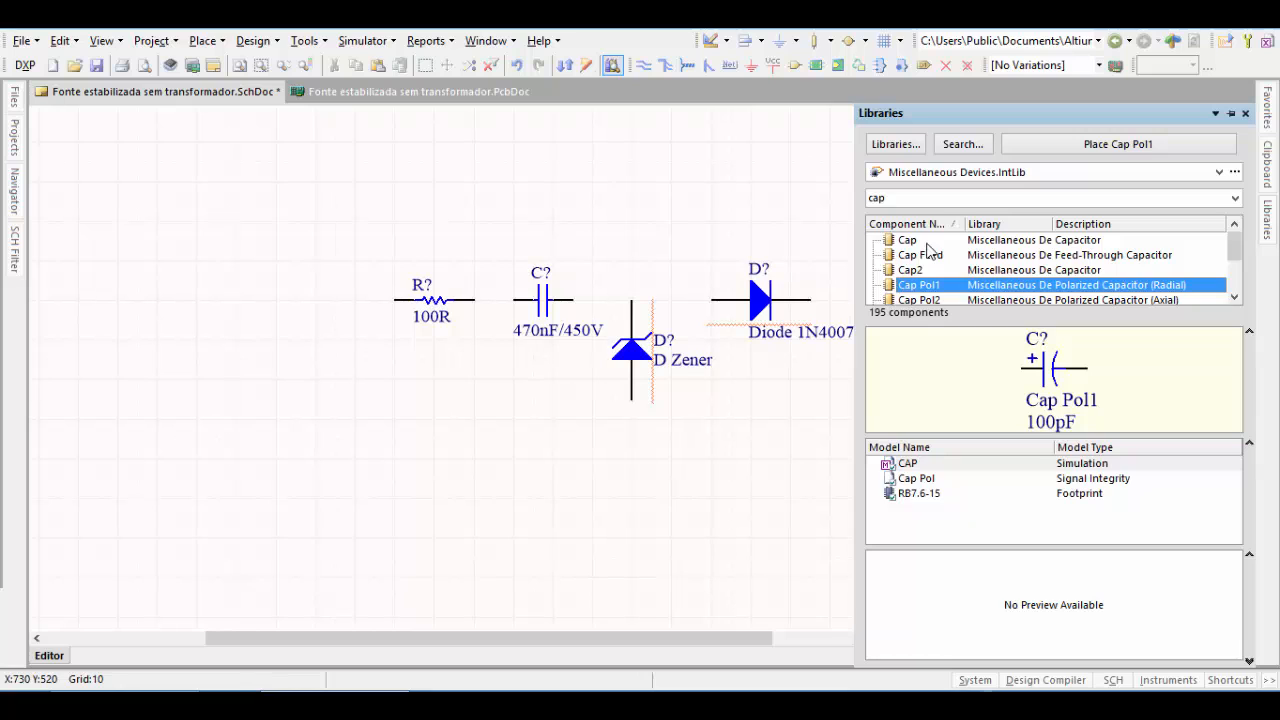
click(1107, 150)
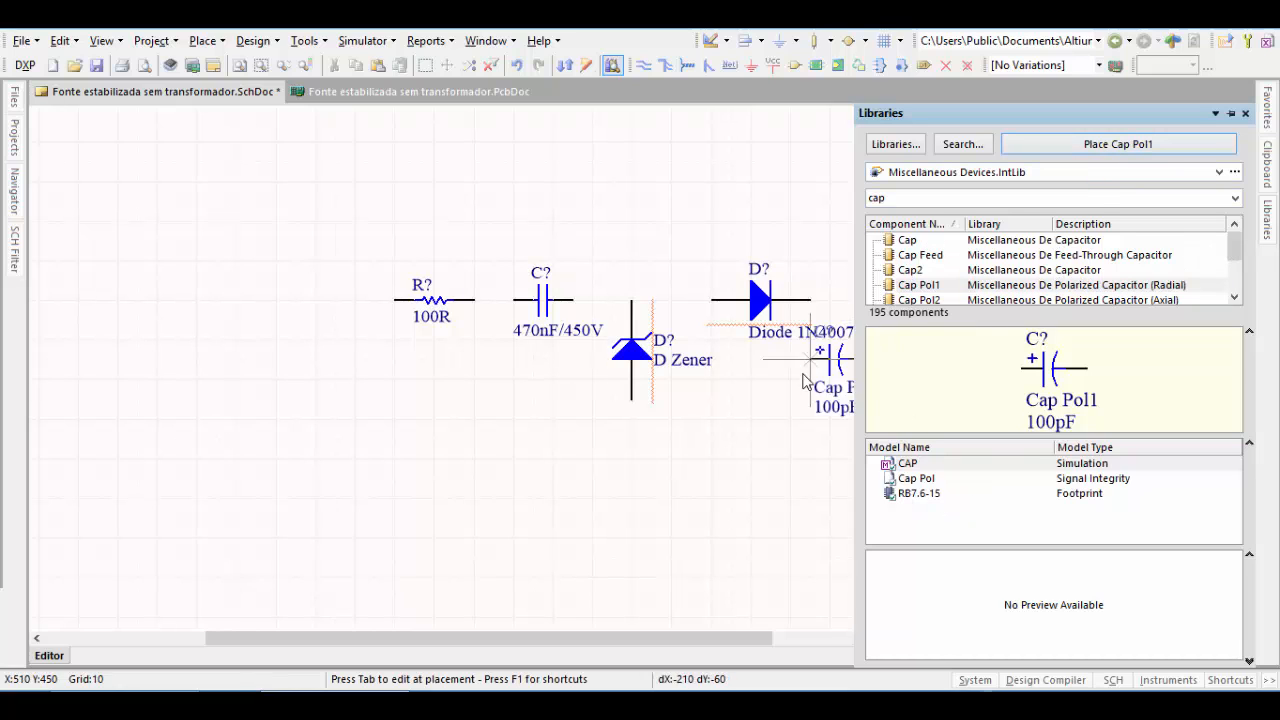
key(space)
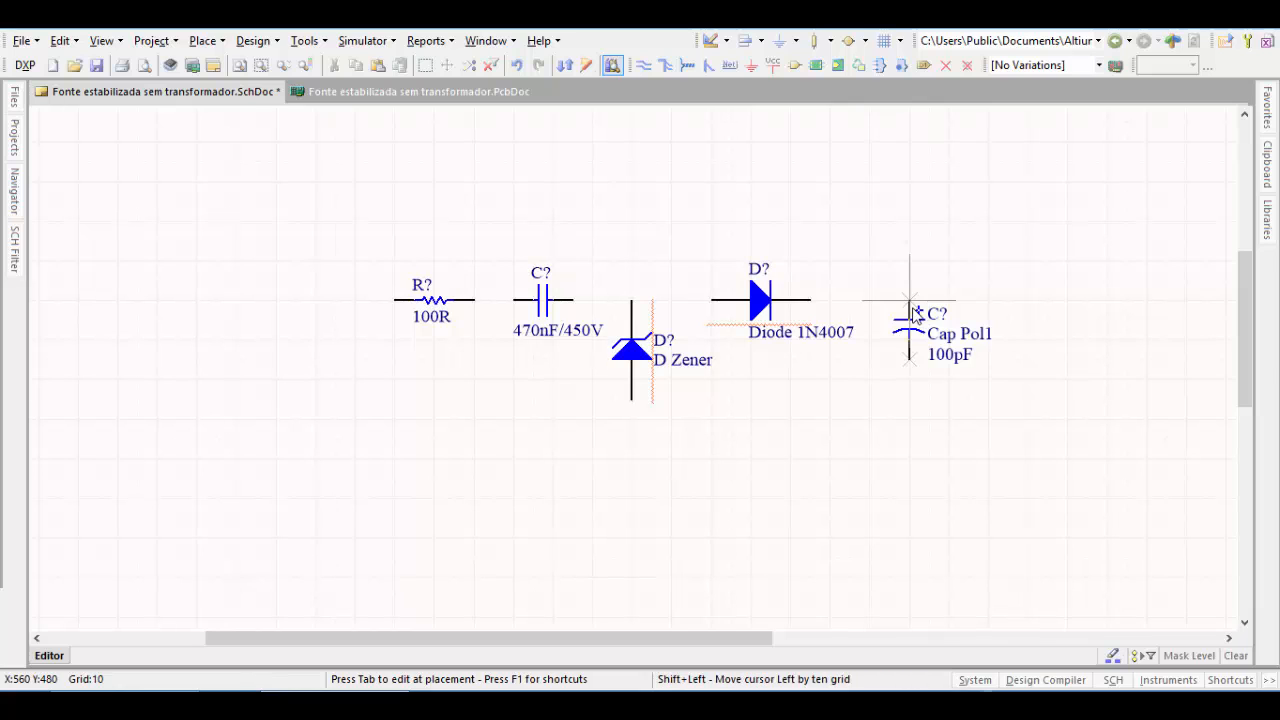
click(915, 315)
right_click(866, 460)
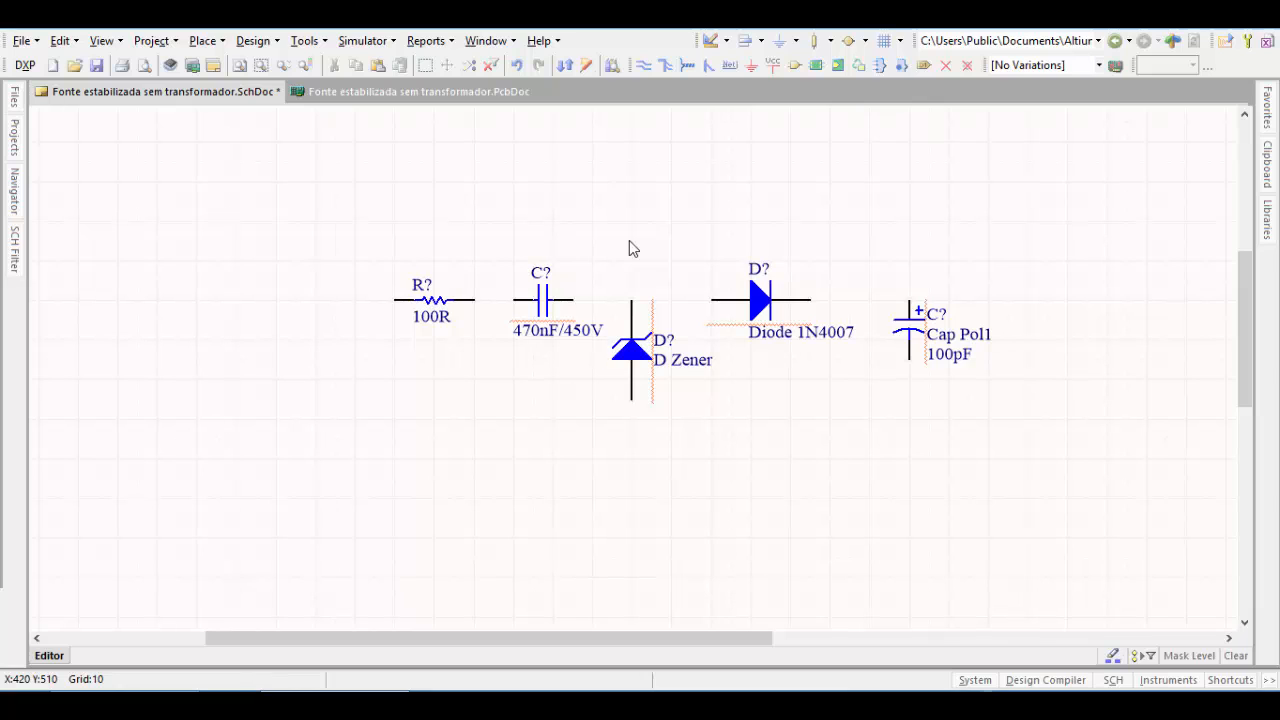
click(634, 352)
double_click(634, 352)
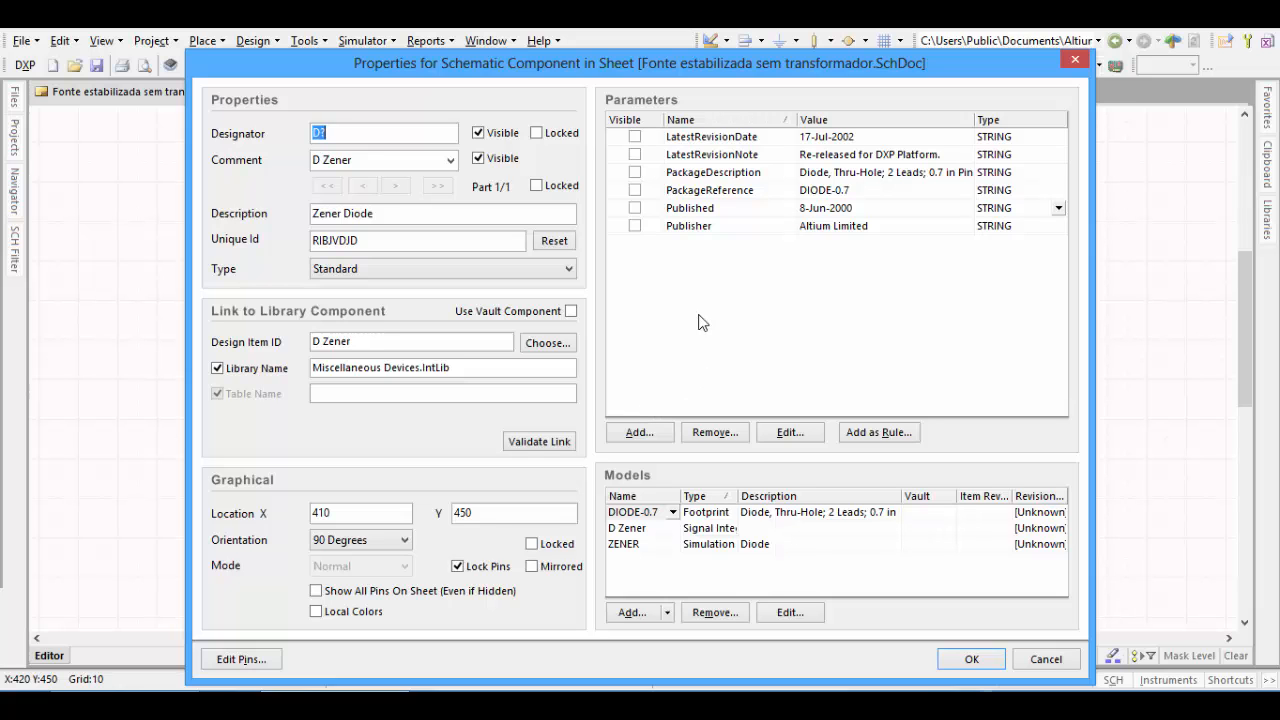
click(968, 659)
click(714, 377)
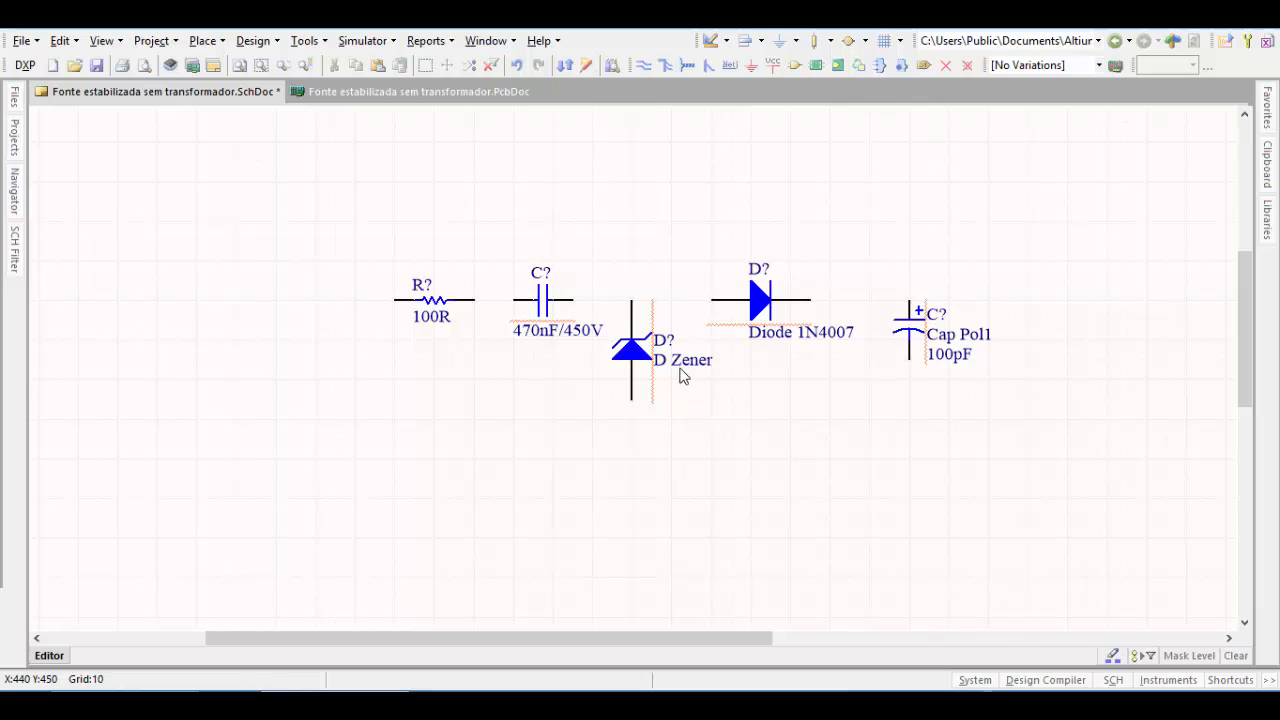
Add a parameter named VALUE with the value 10V to the zener diode and hide its D Zener comment.
double_click(636, 358)
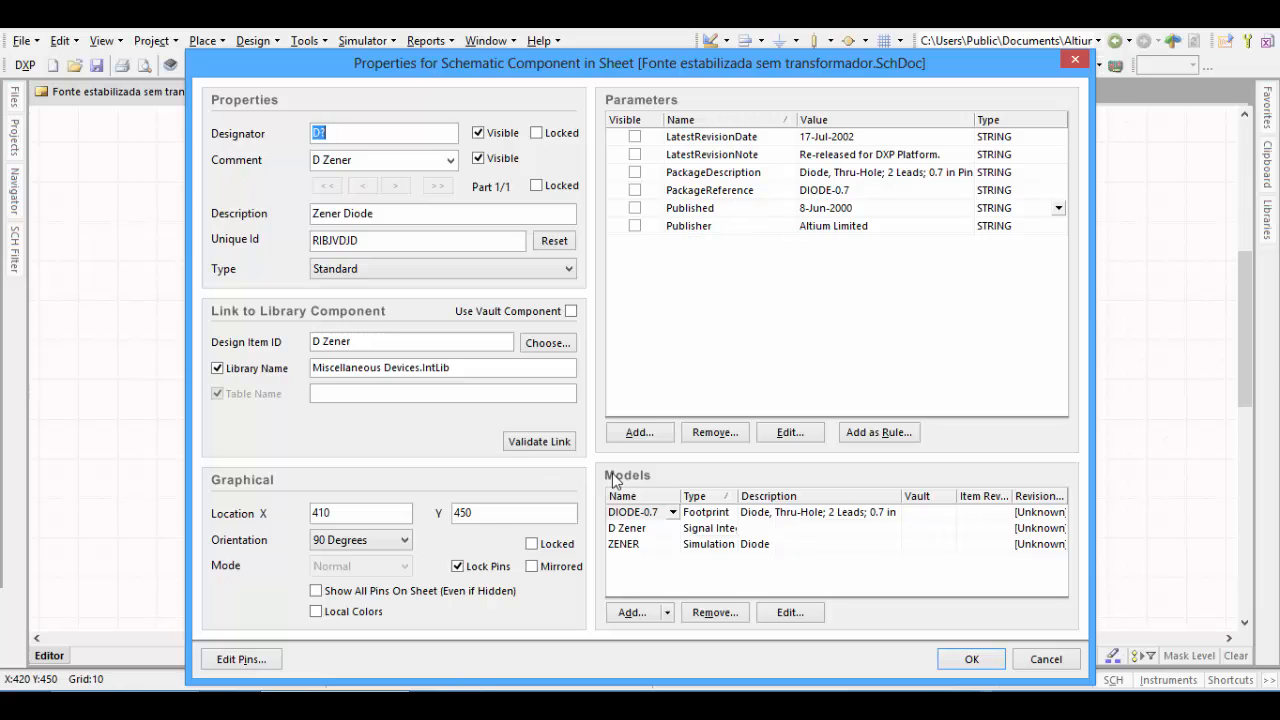
click(640, 435)
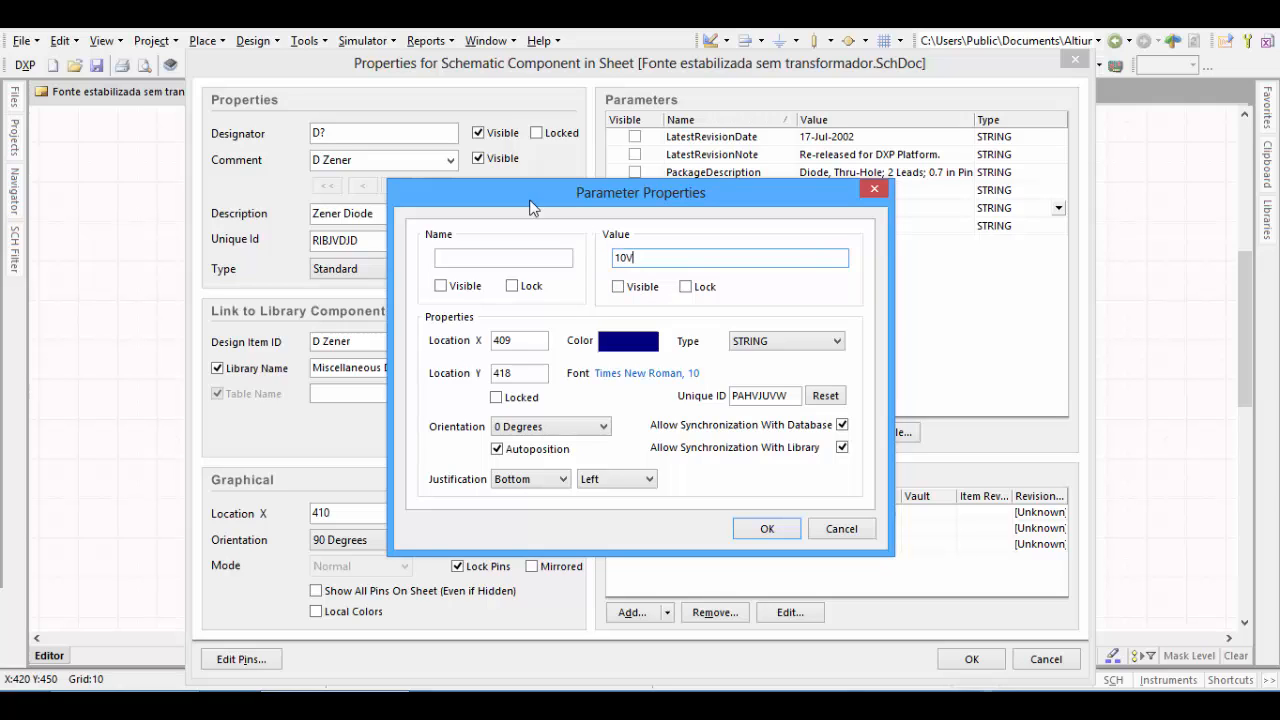
click(532, 259)
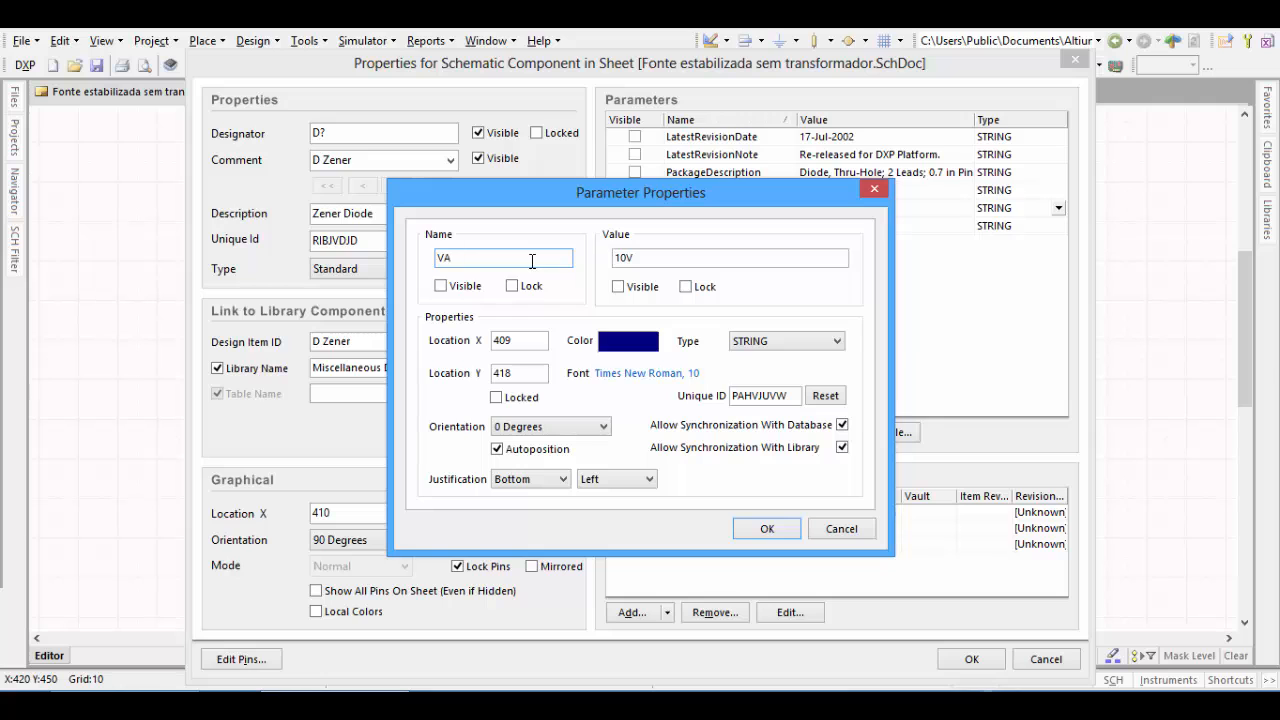
text(VALUE)
click(763, 533)
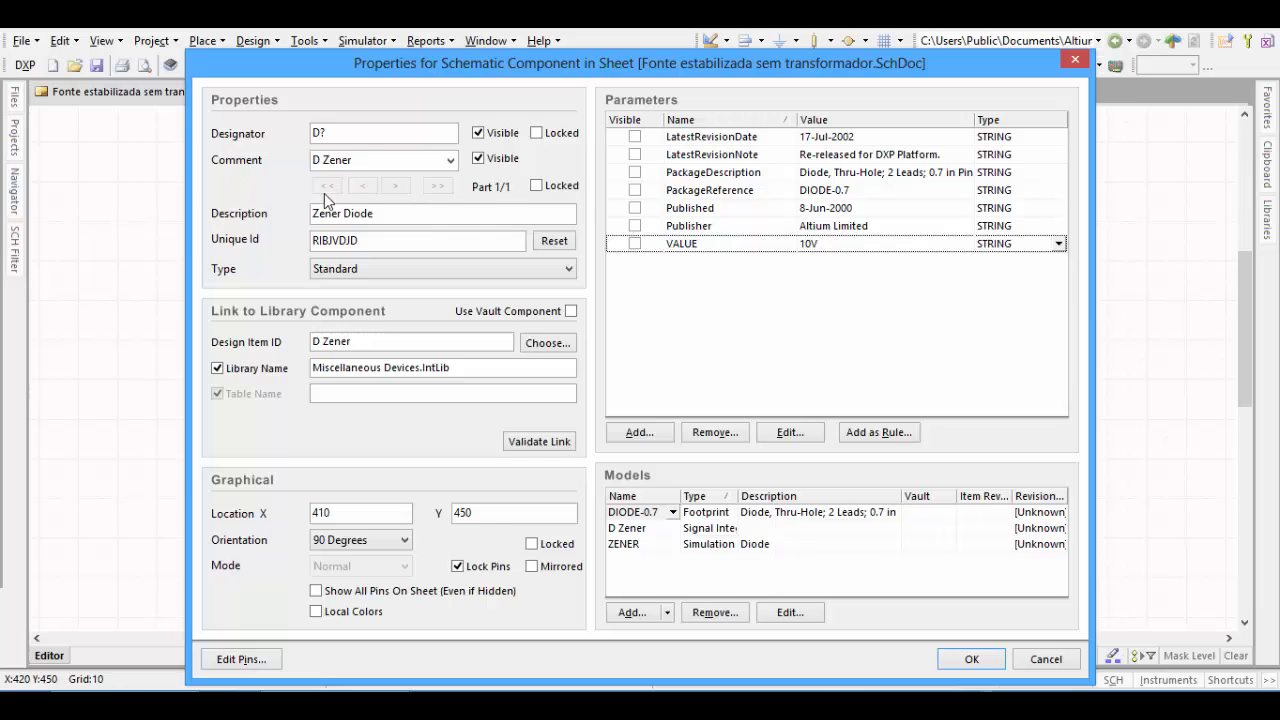
click(479, 158)
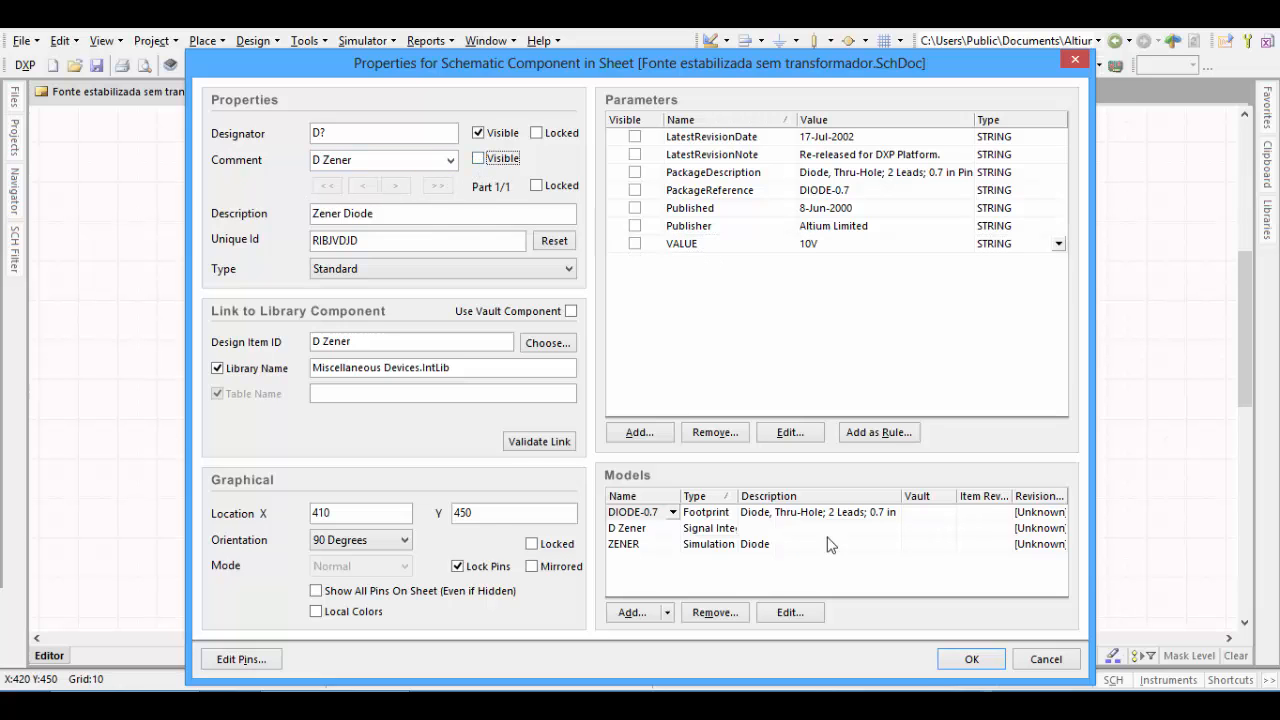
click(971, 660)
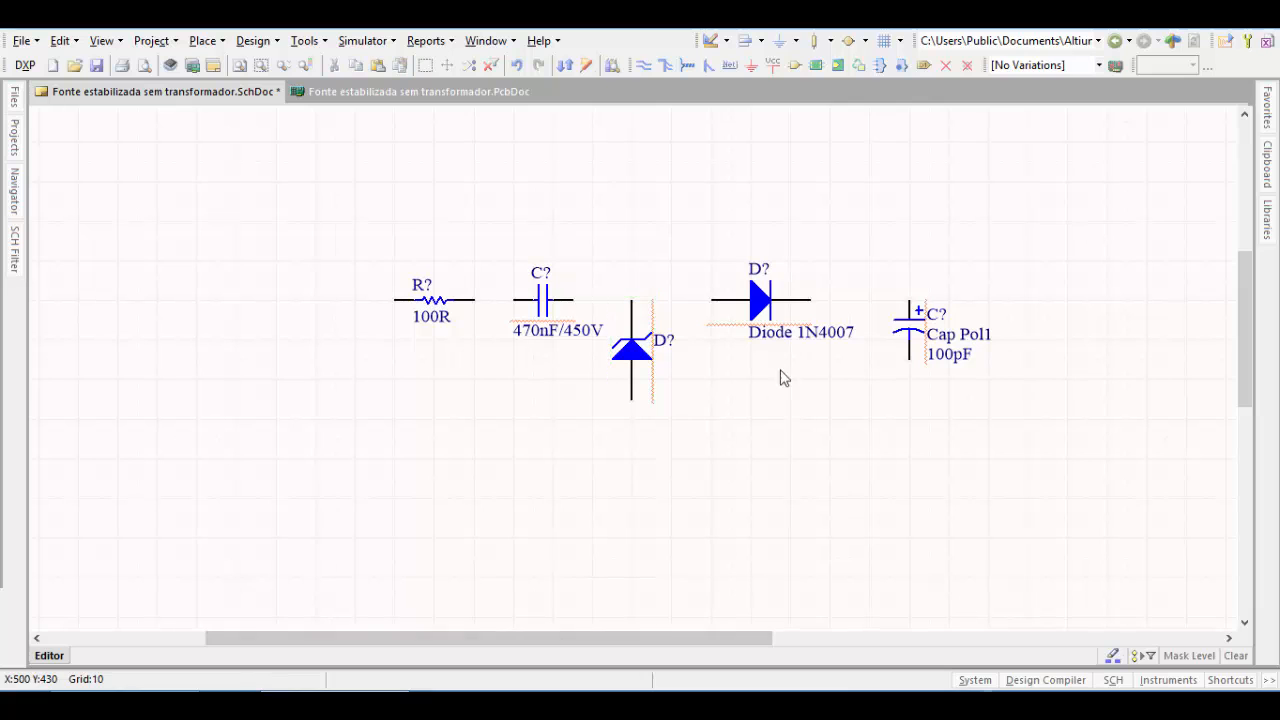
Check how the Value parameter is defined in the properties of the 470nF/450V capacitor.
double_click(543, 301)
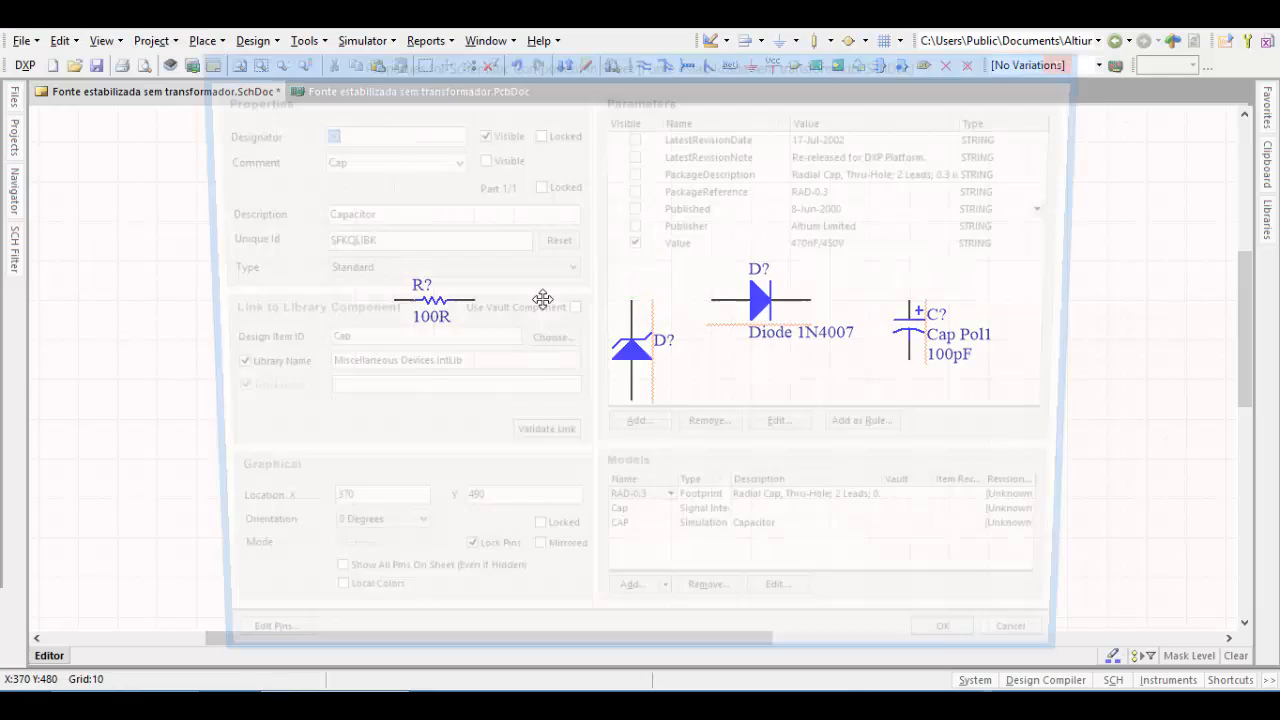
click(680, 245)
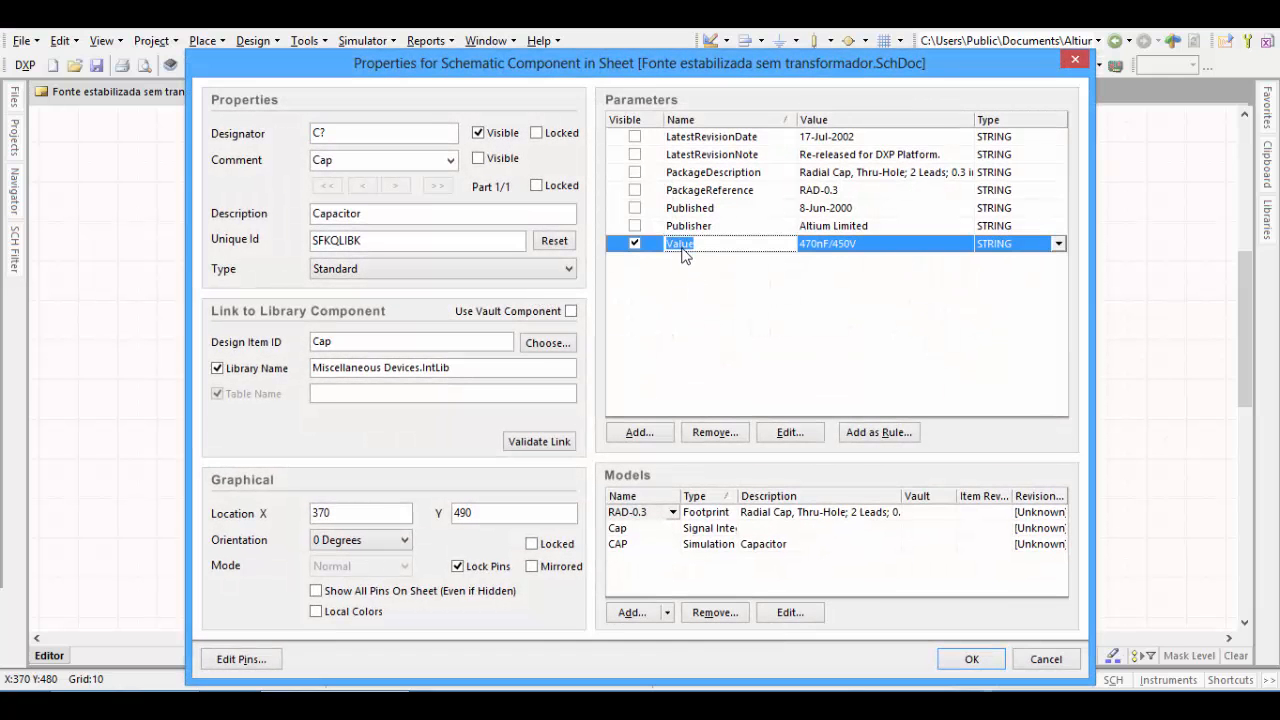
click(975, 663)
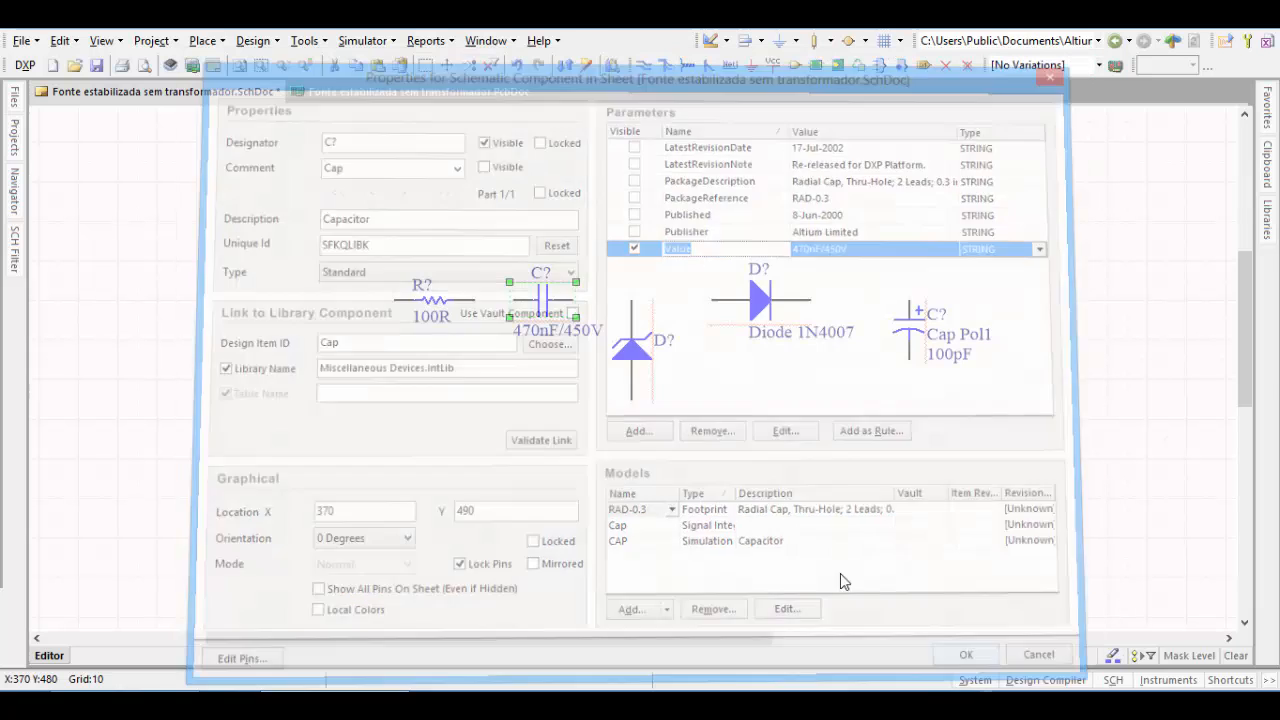
Rename the zener diode's VALUE parameter to Value and check the parameter list of the 470nF/450V capacitor for comparison.
double_click(655, 362)
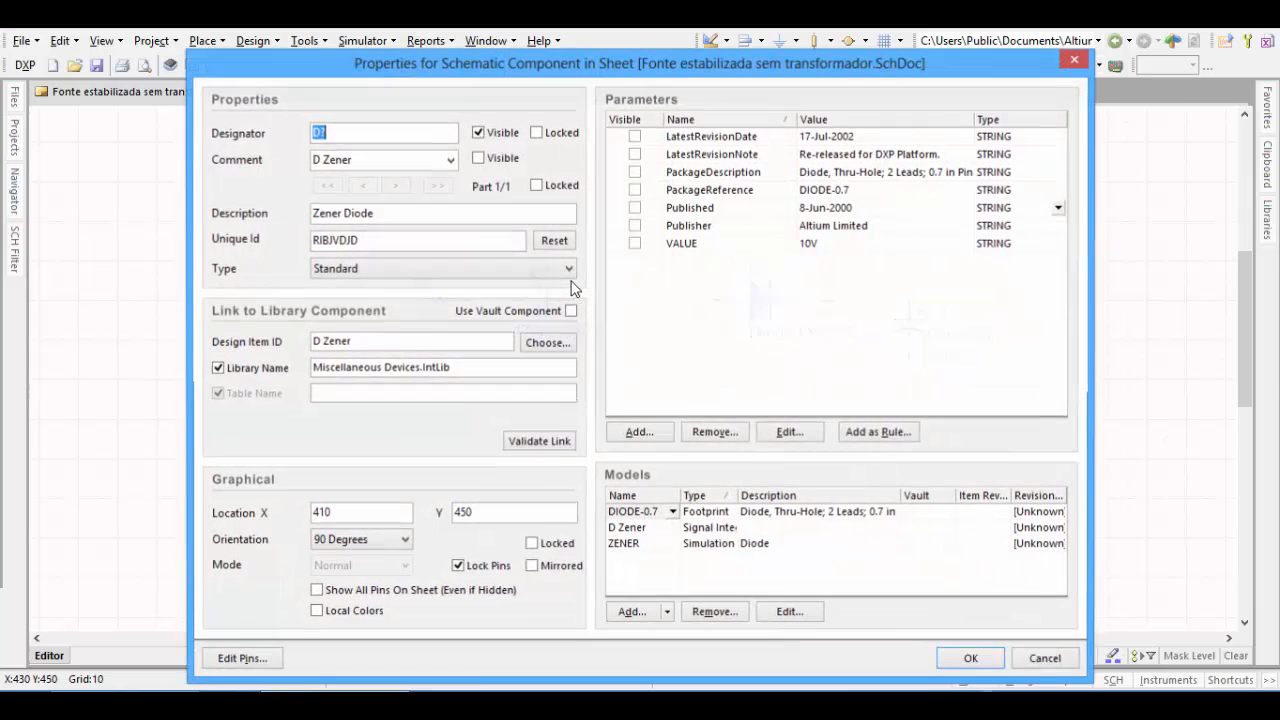
click(690, 247)
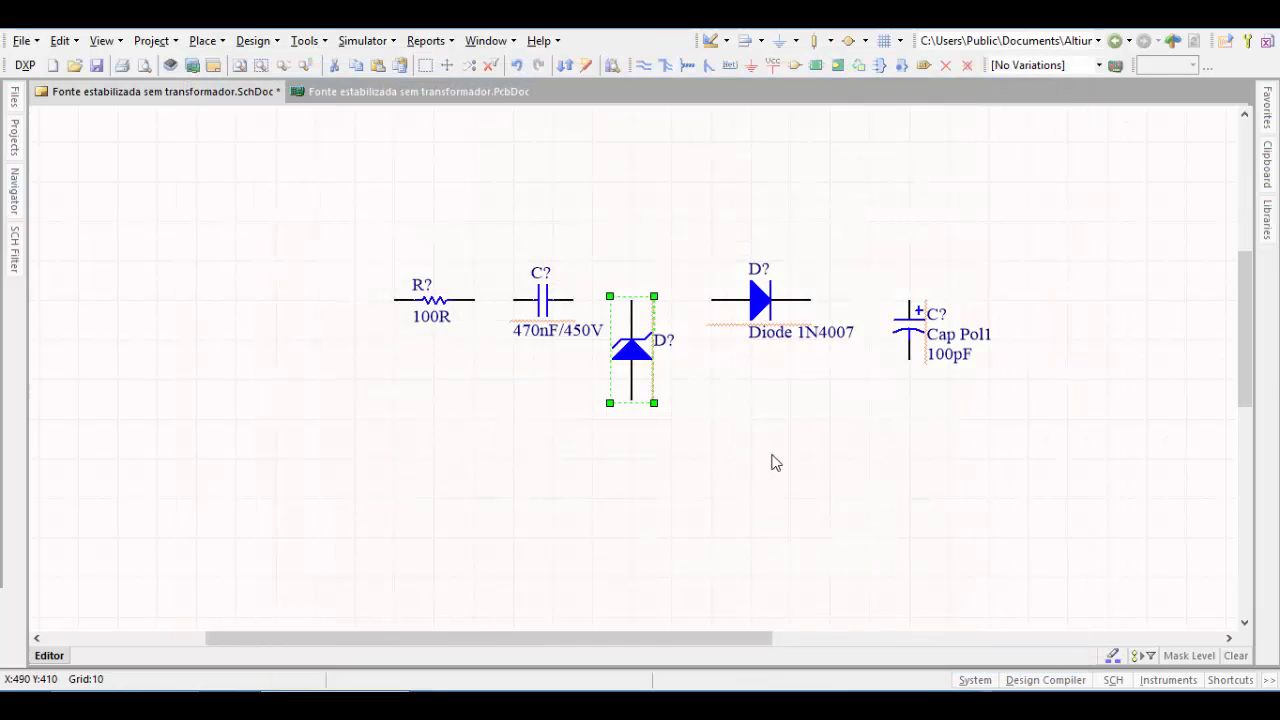
click(486, 320)
click(540, 303)
double_click(540, 303)
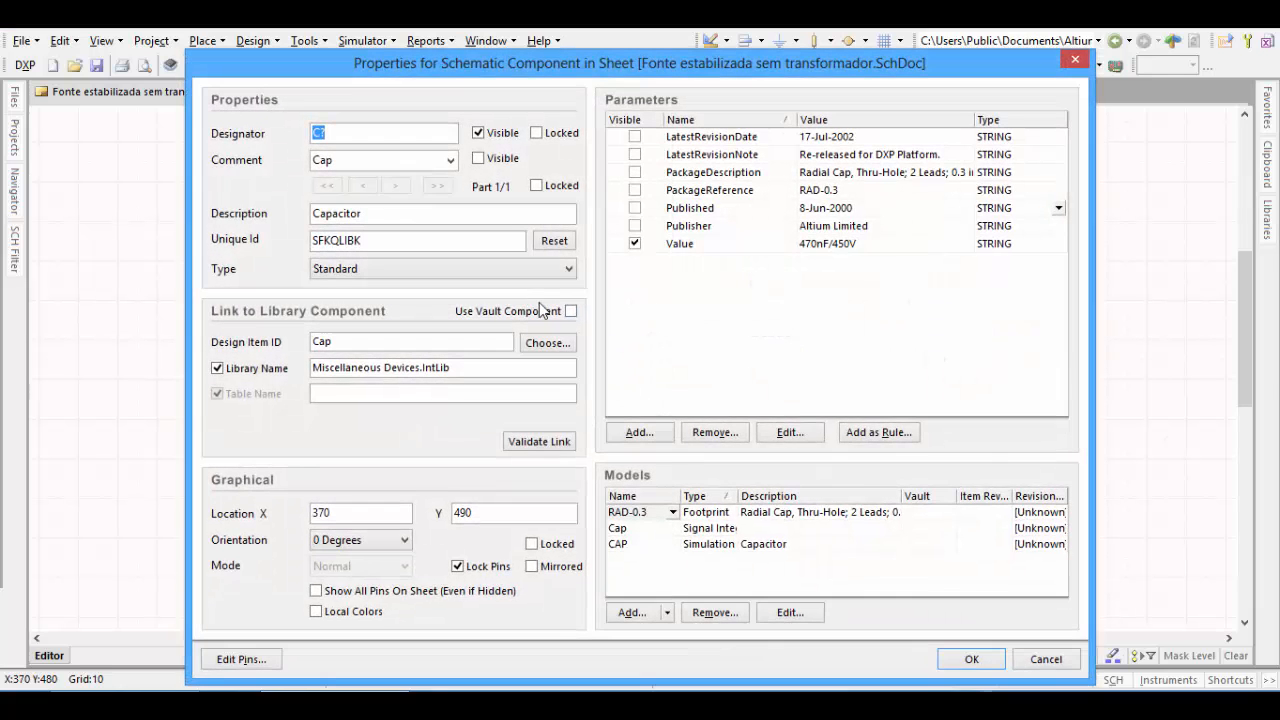
click(971, 659)
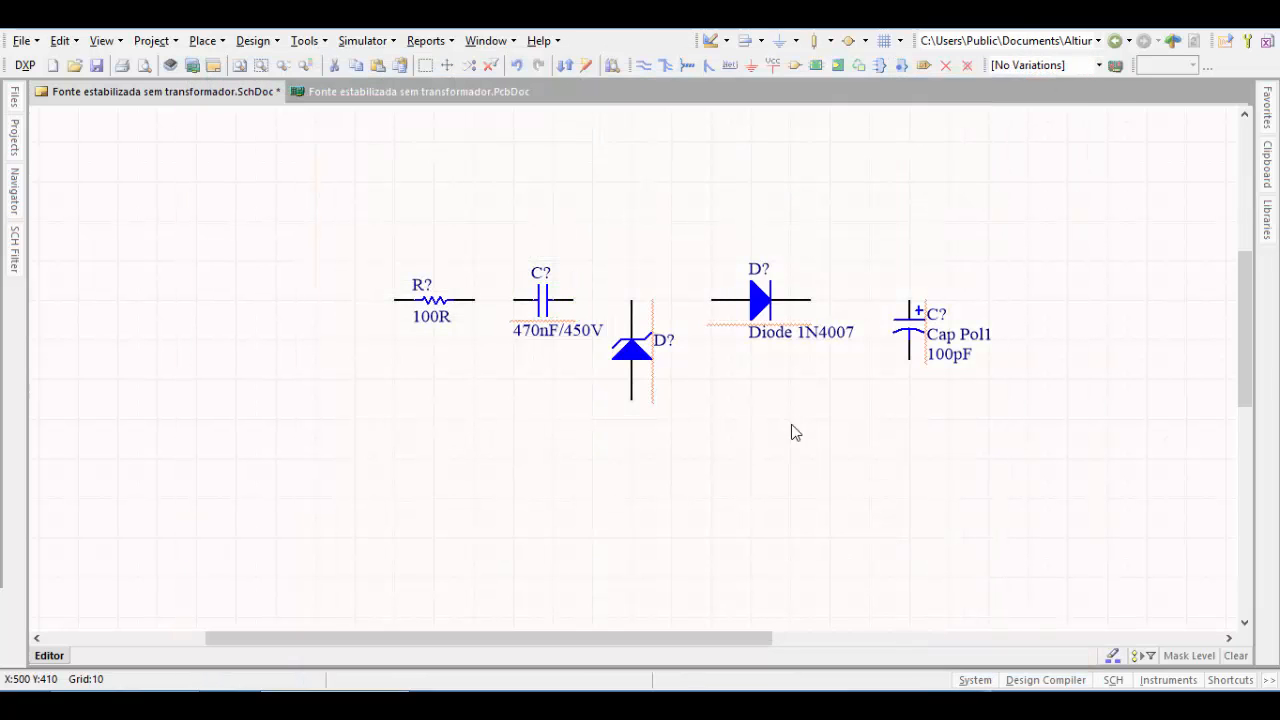
Make the zener diode's Value parameter visible and move its 10V label beside the diode, just below the designator.
double_click(641, 341)
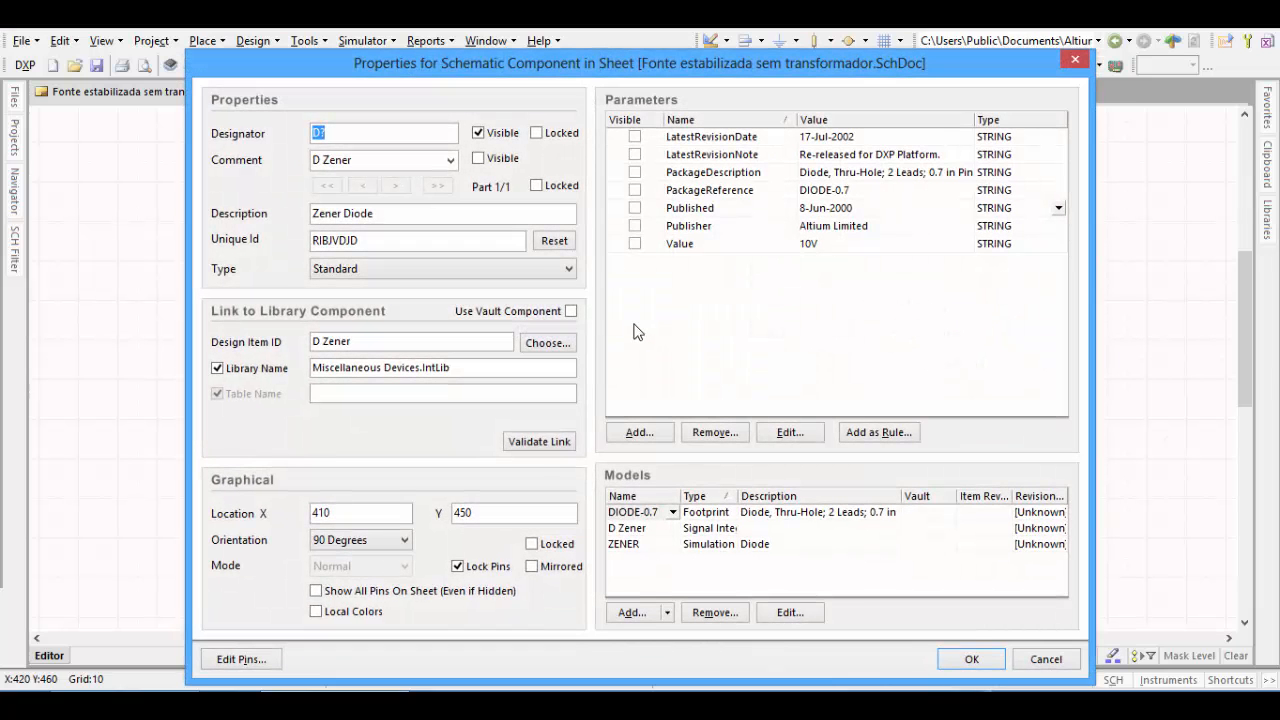
click(634, 243)
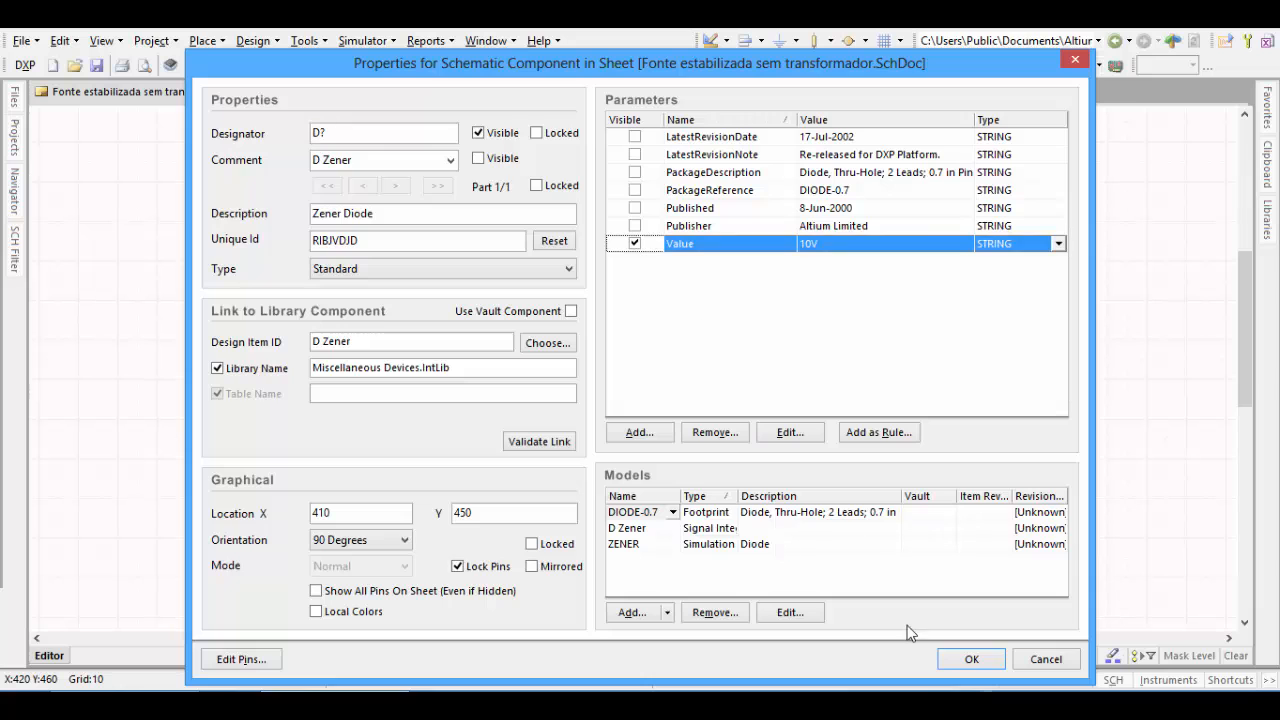
click(968, 659)
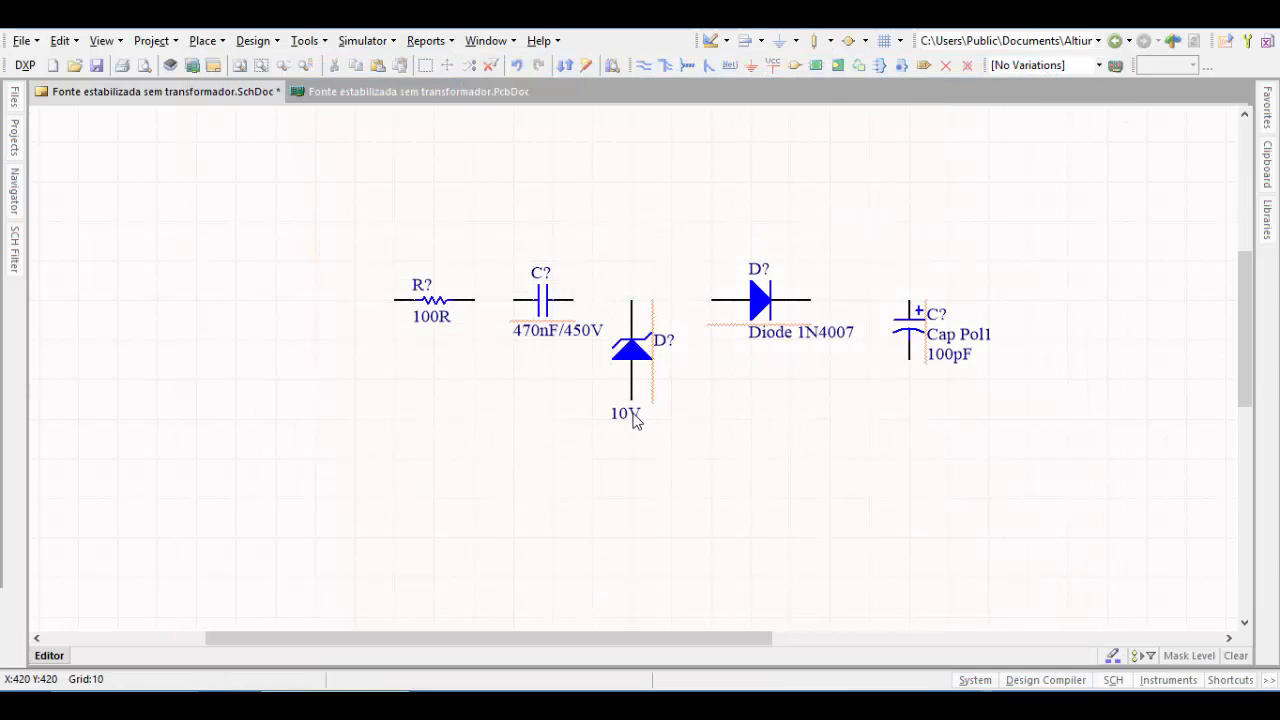
click(628, 410)
drag(628, 410, 681, 372)
click(717, 452)
Add a visible parameter named Value with the value 1N4007 to the rectifier diode and hide its Diode 1N4007 comment.
double_click(761, 308)
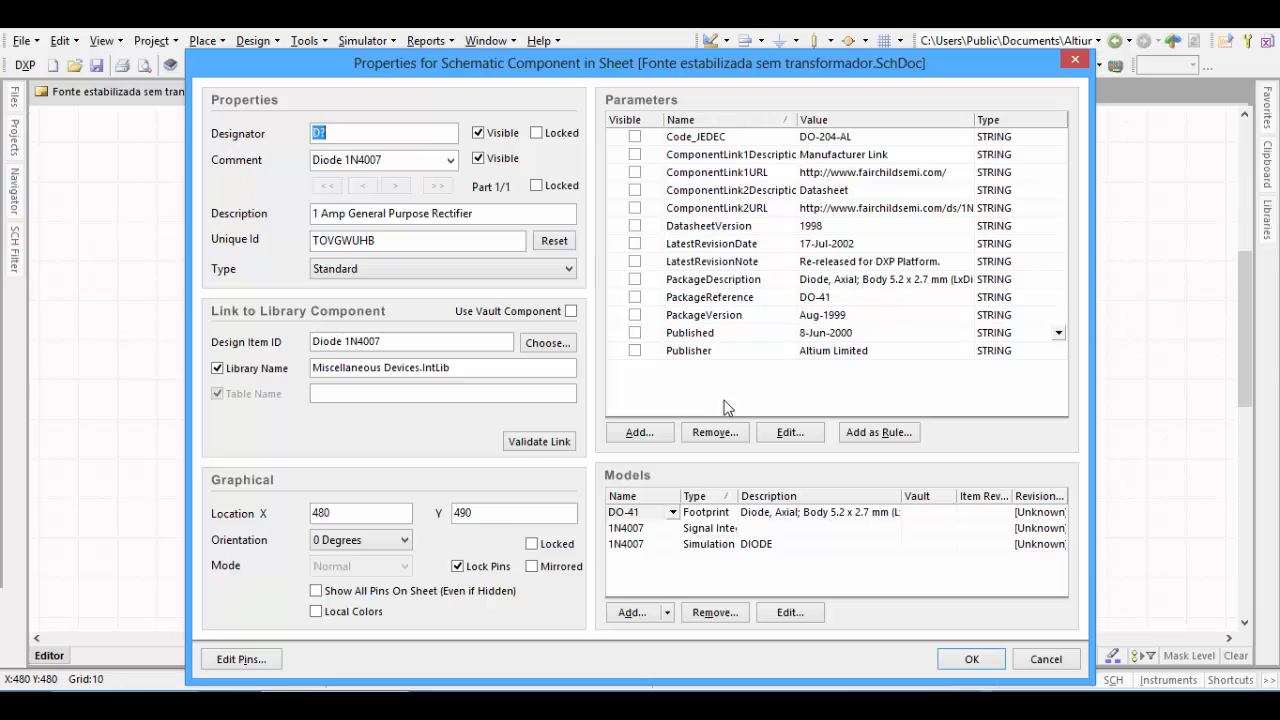
click(642, 433)
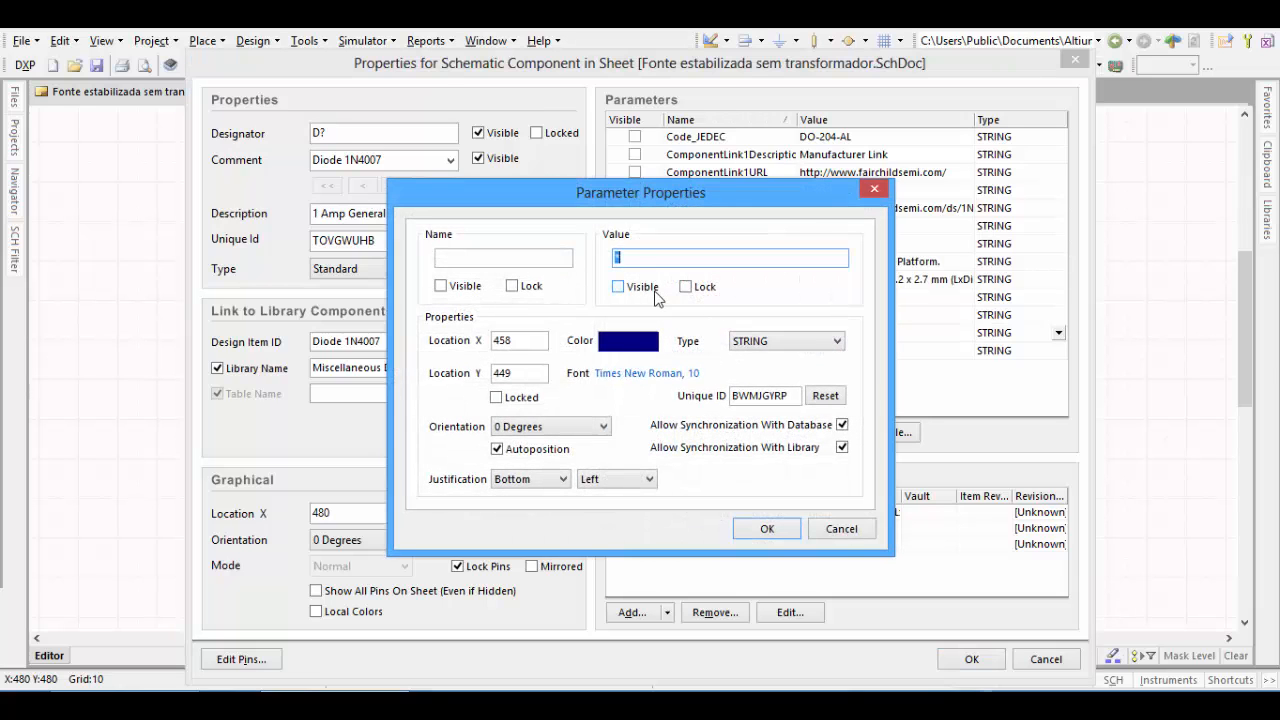
text(1n)
key(BackSpace)
text(N4007)
click(561, 256)
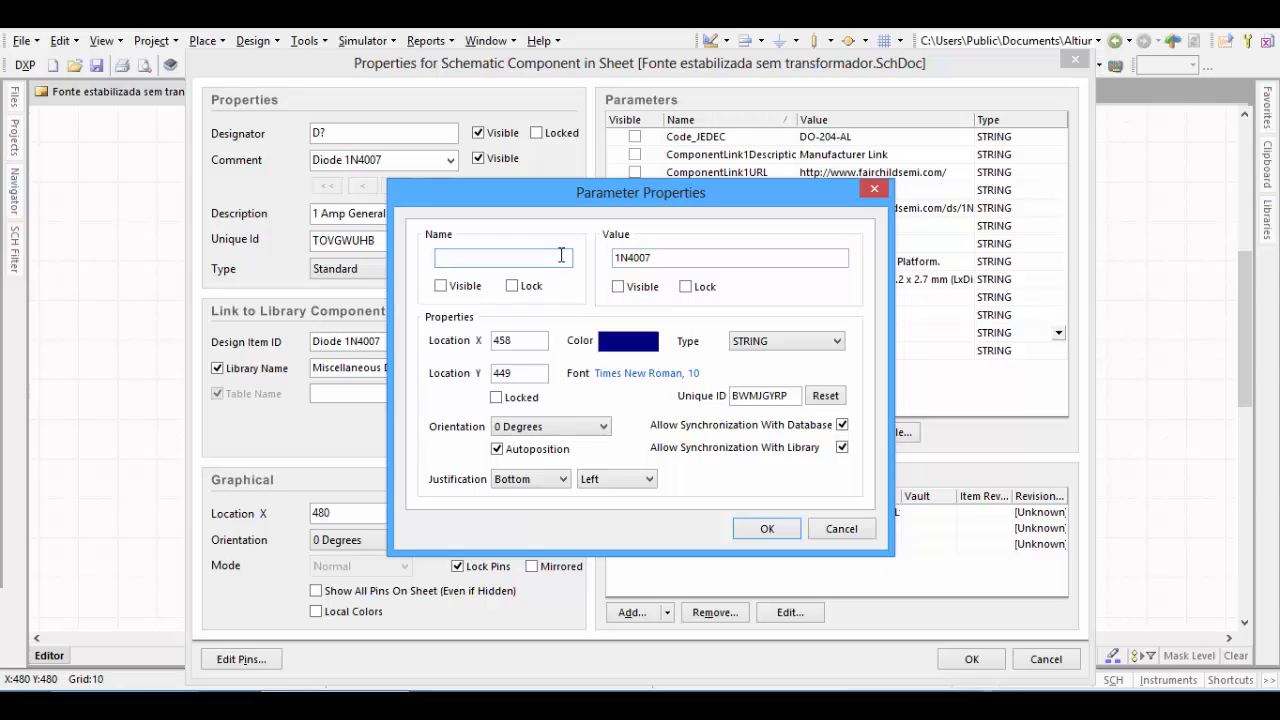
text(Value)
click(767, 528)
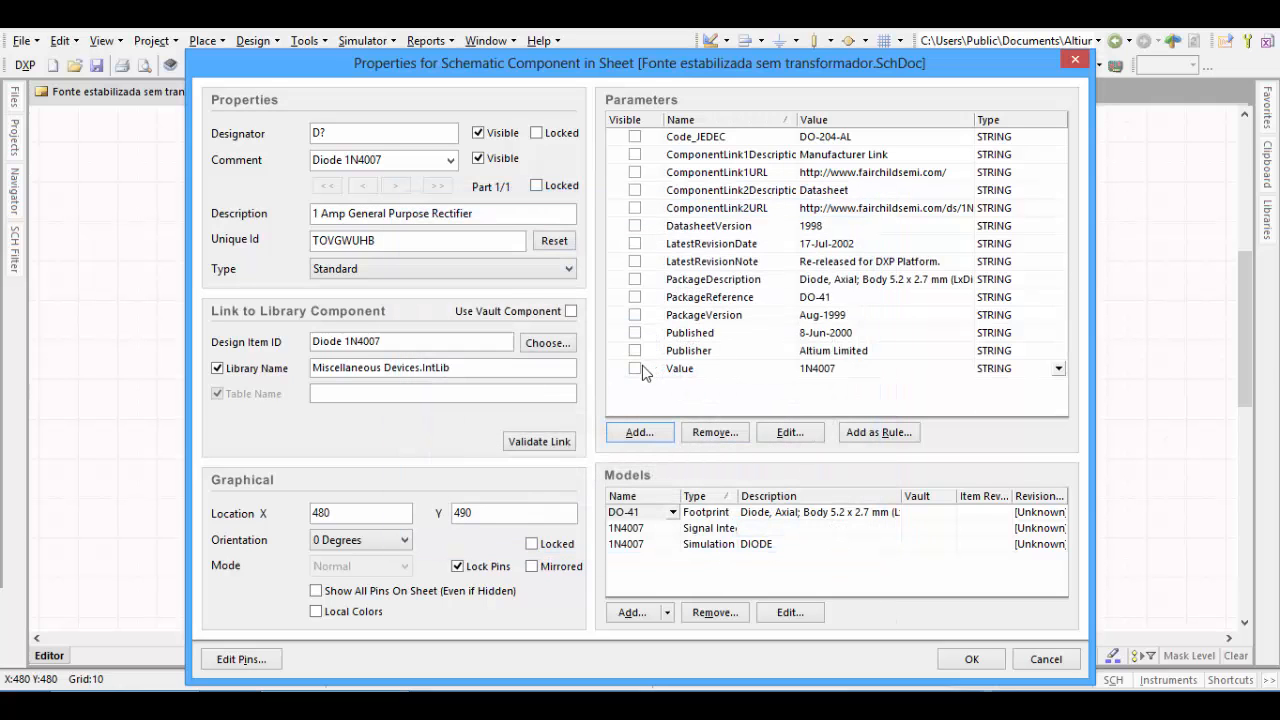
click(635, 368)
click(478, 158)
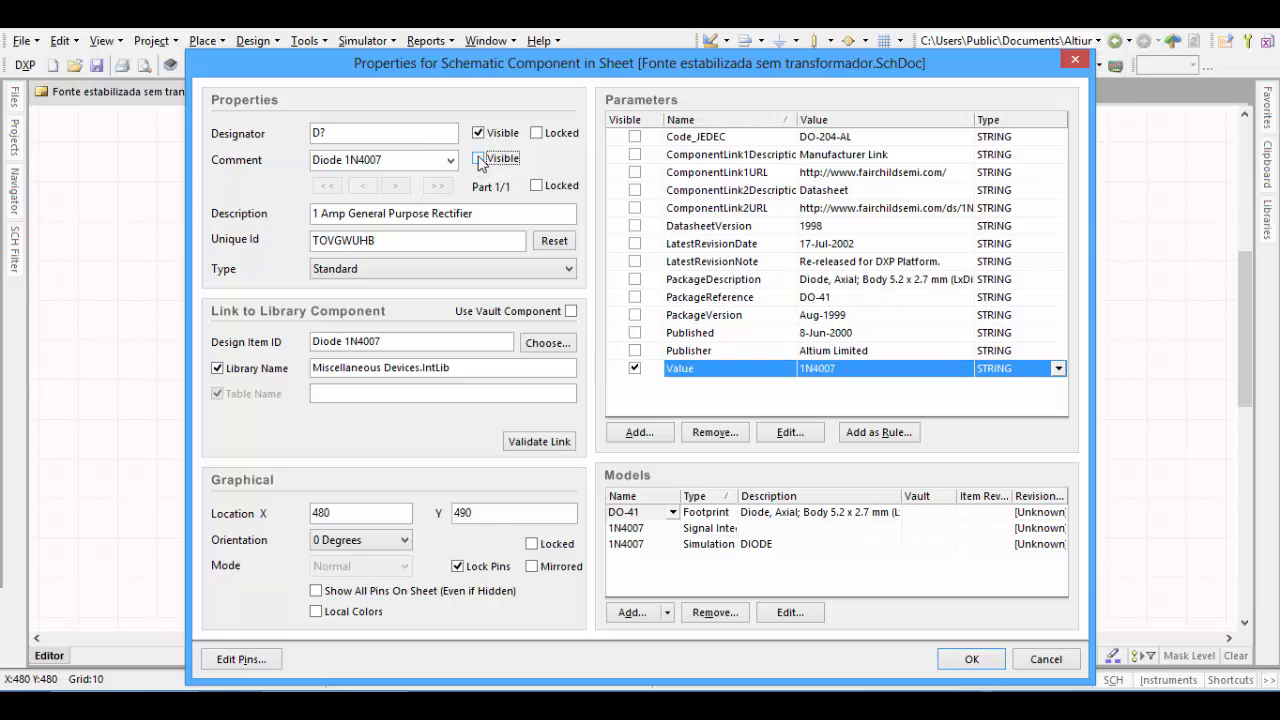
click(972, 660)
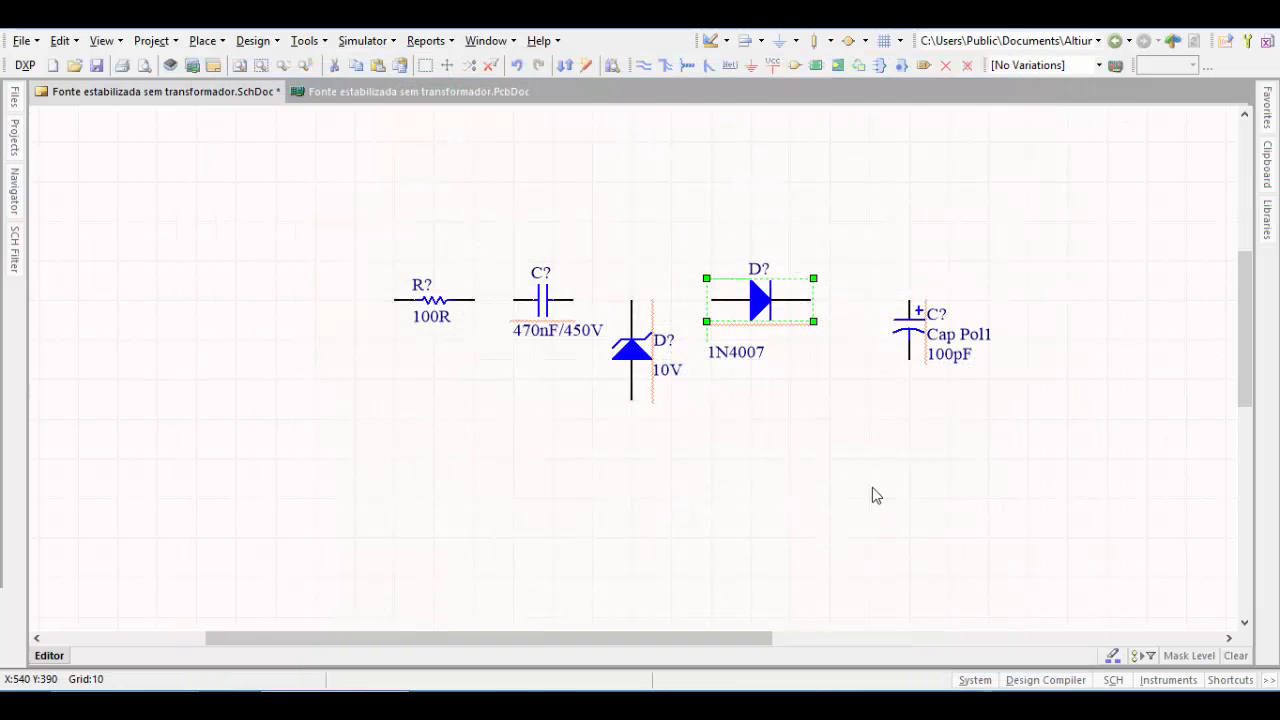
Move the 1N4007 value label so it sits centred beneath the rectifier diode.
click(728, 345)
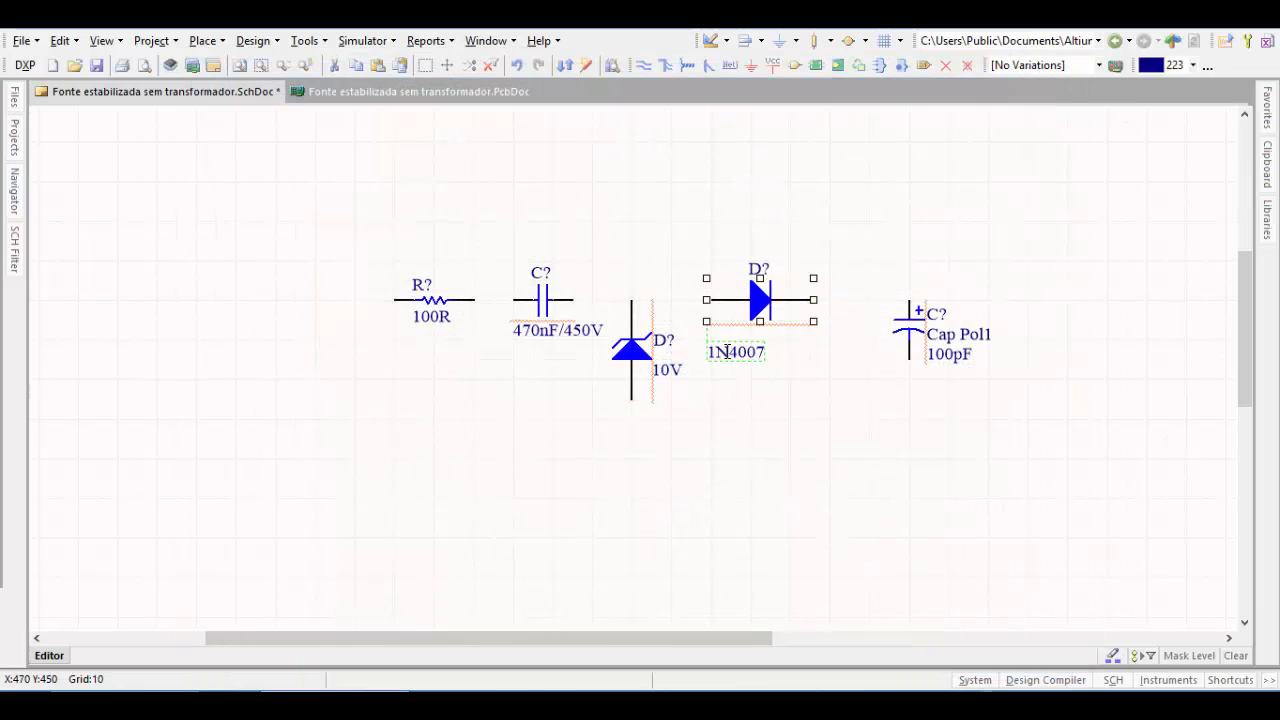
drag(728, 345, 760, 350)
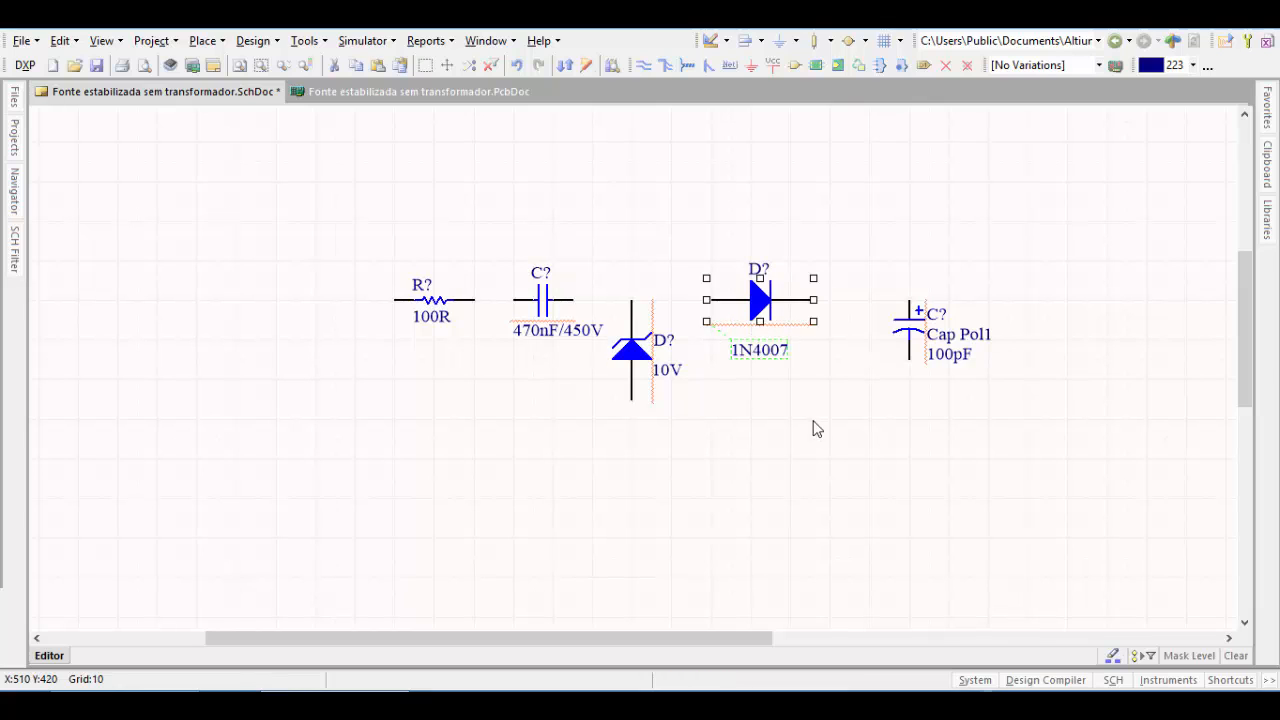
click(814, 429)
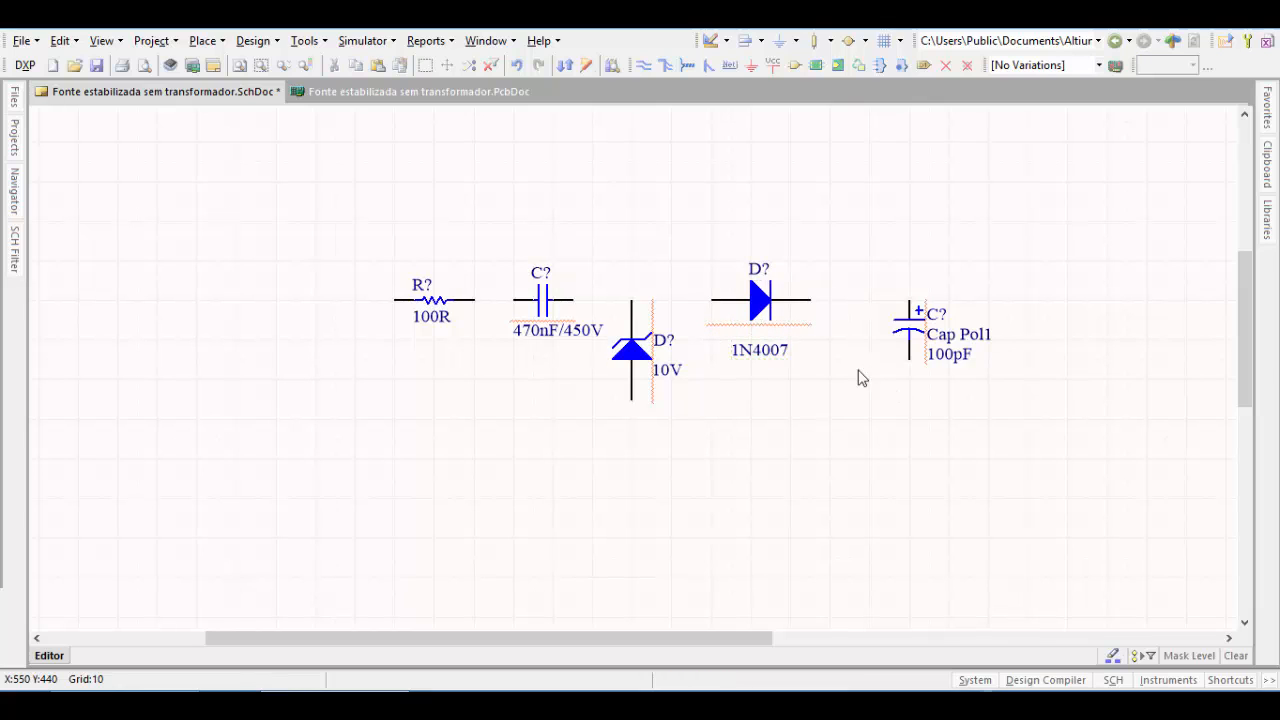
Set the polarized capacitor's Value parameter to 1000uF and hide its Cap Pol1 comment.
double_click(912, 338)
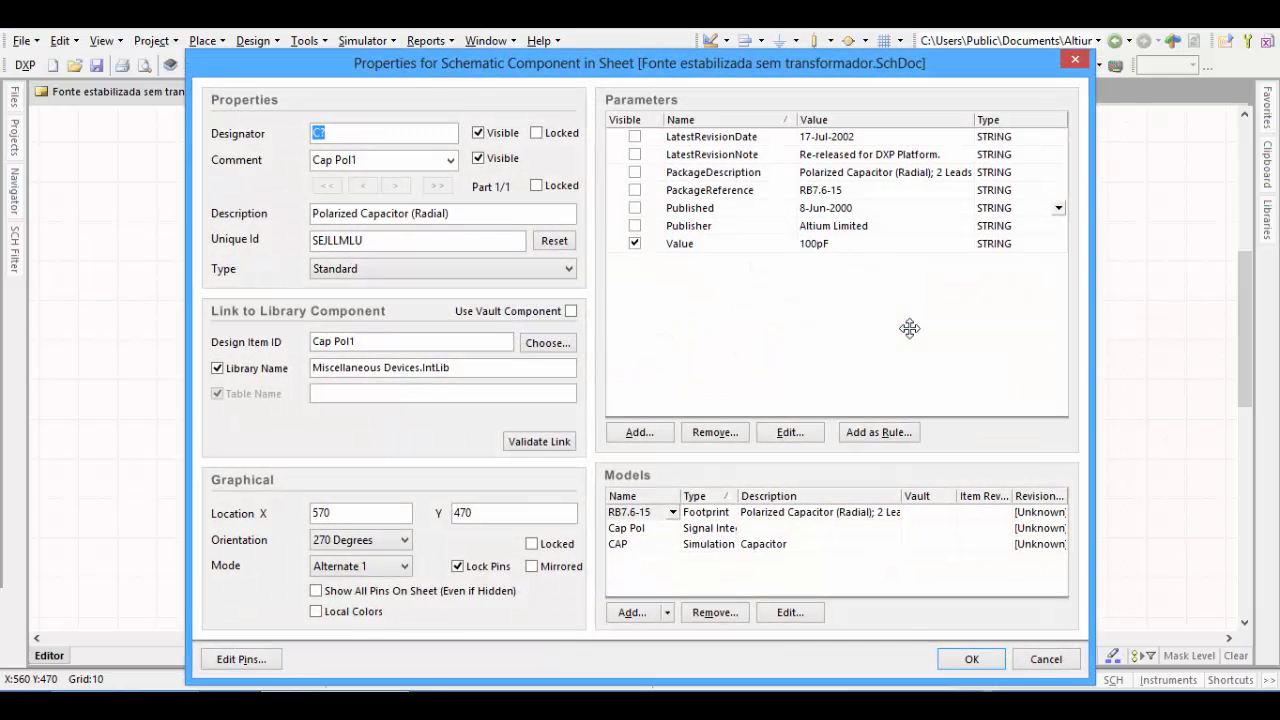
double_click(828, 248)
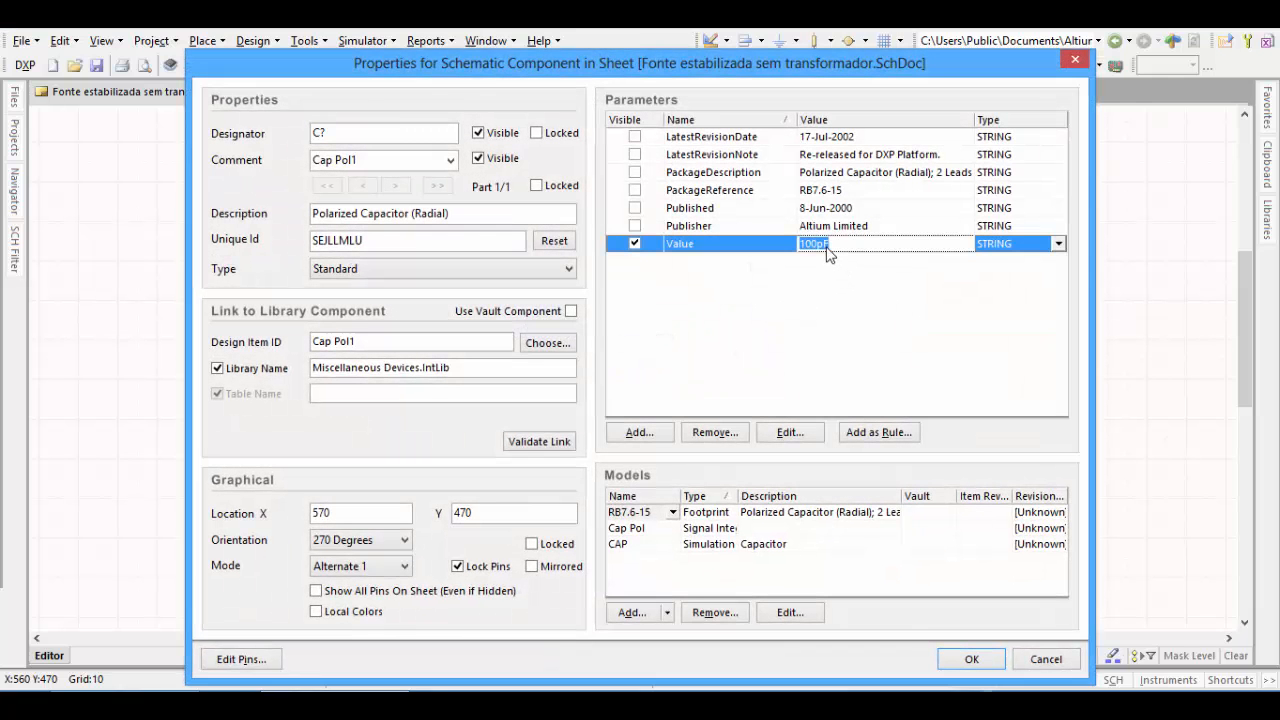
click(827, 249)
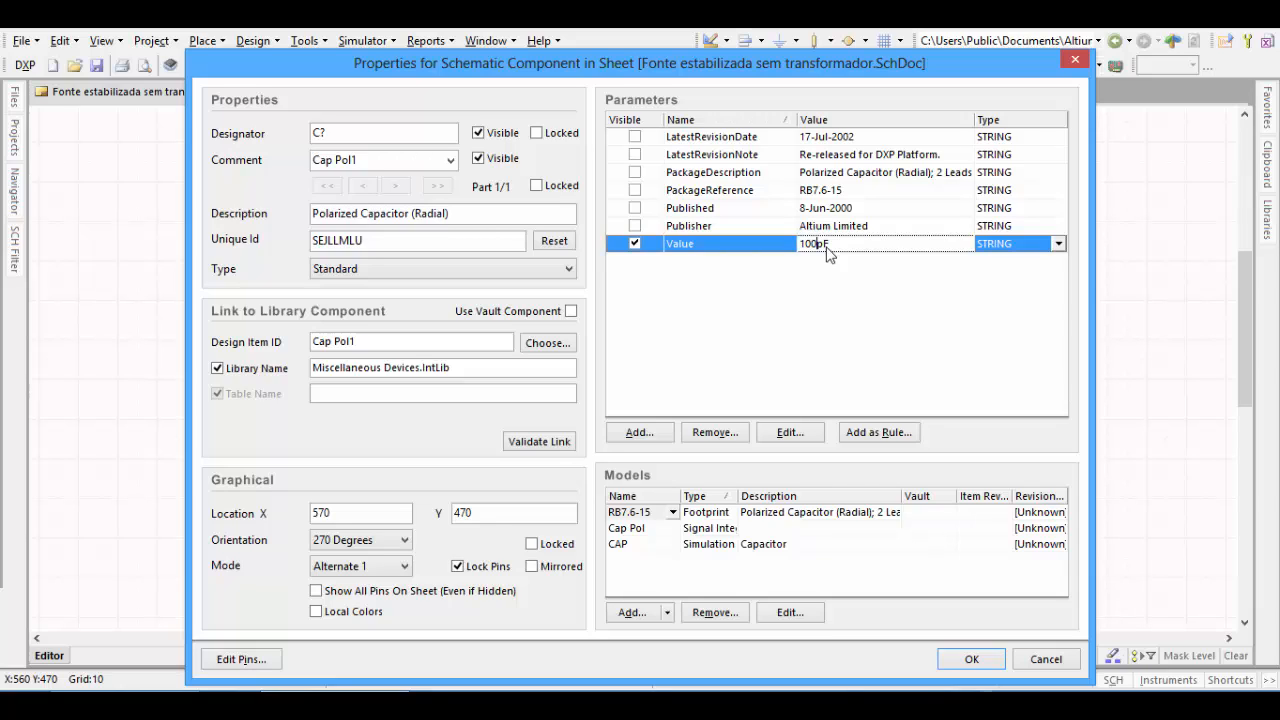
text(0)
key(Delete)
text(u)
click(478, 158)
click(971, 659)
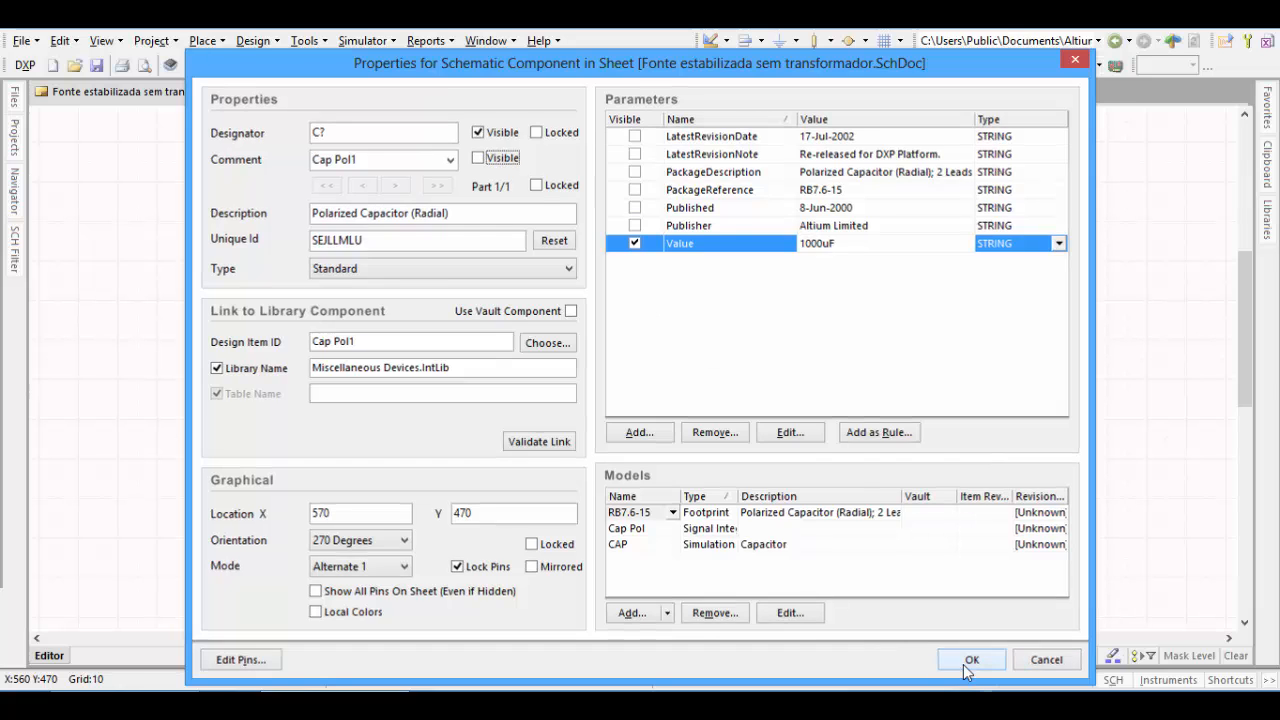
click(831, 503)
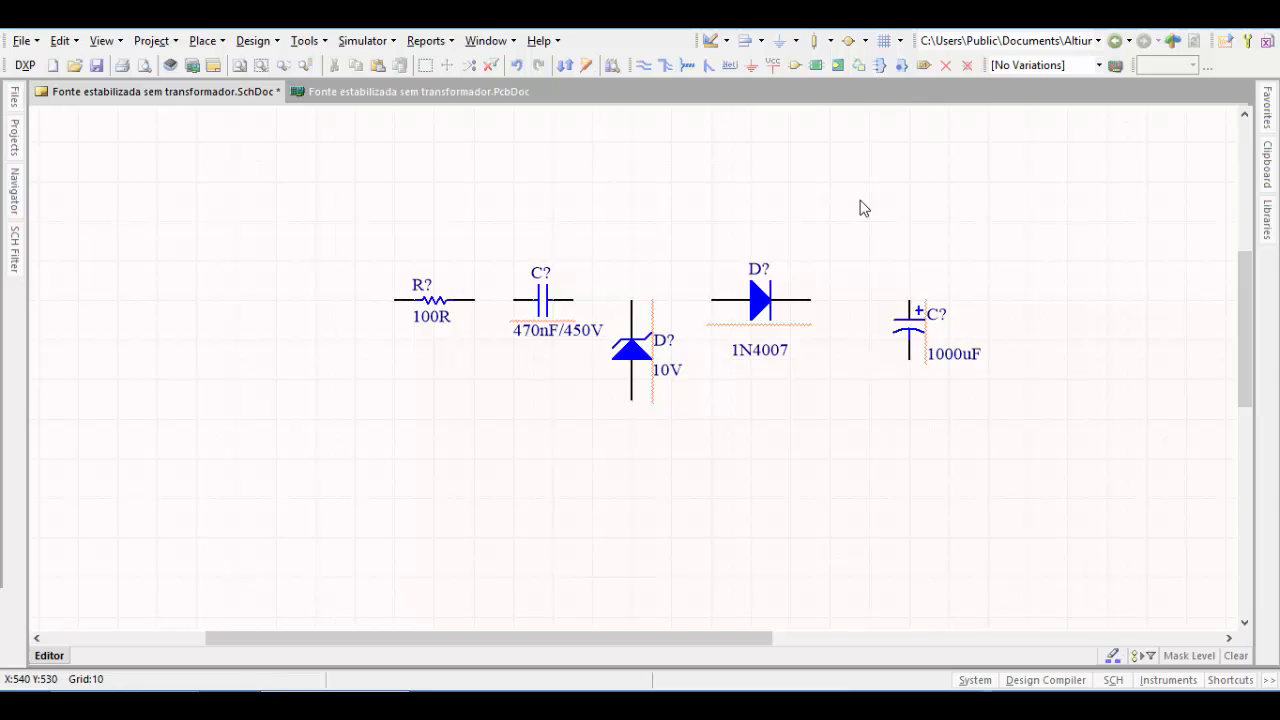
Examine the placed components and their value labels from the resistor through to the polarized capacitor.
ctrl+scroll(674, 287, up, 2)
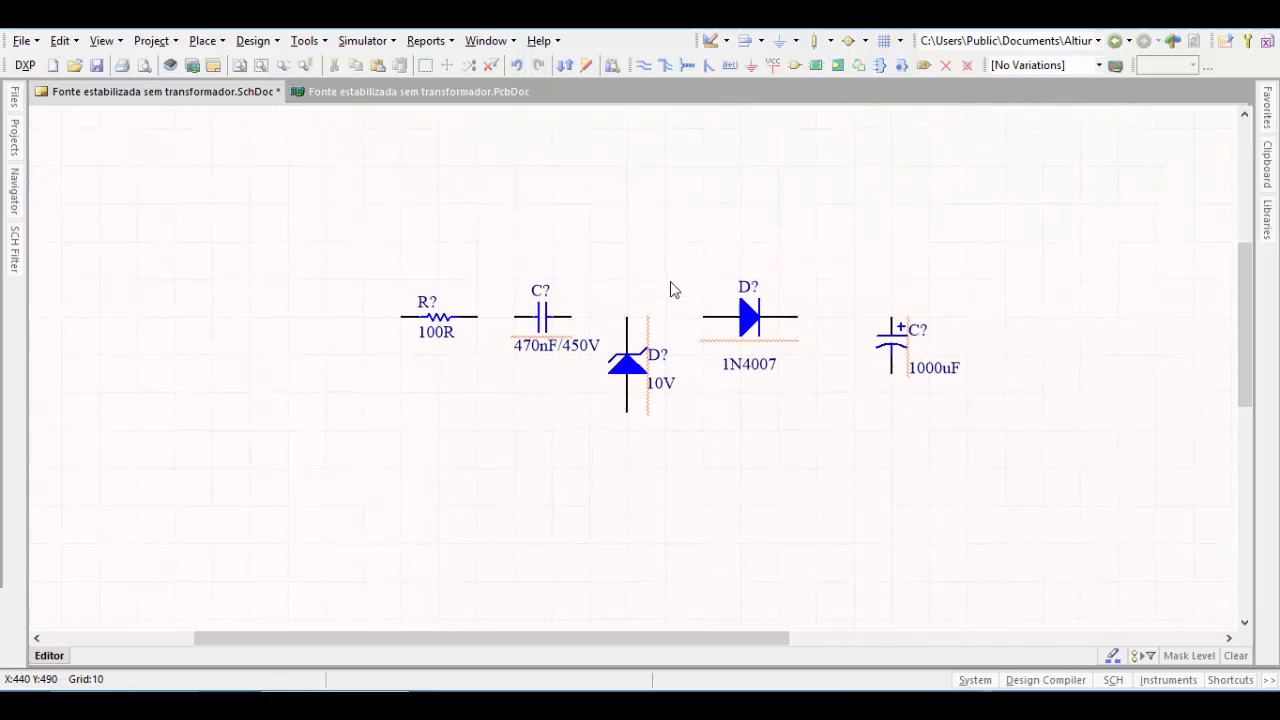
ctrl+scroll(672, 291, up, 3)
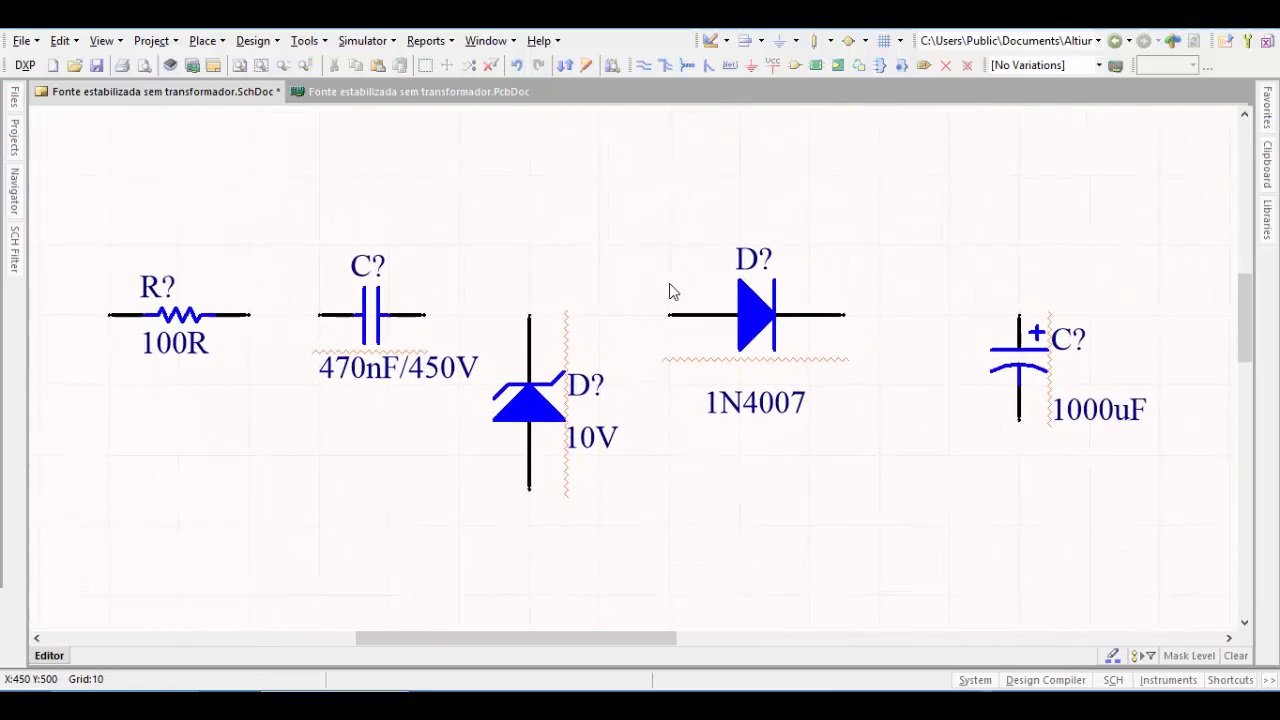
ctrl+scroll(670, 290, down, 2)
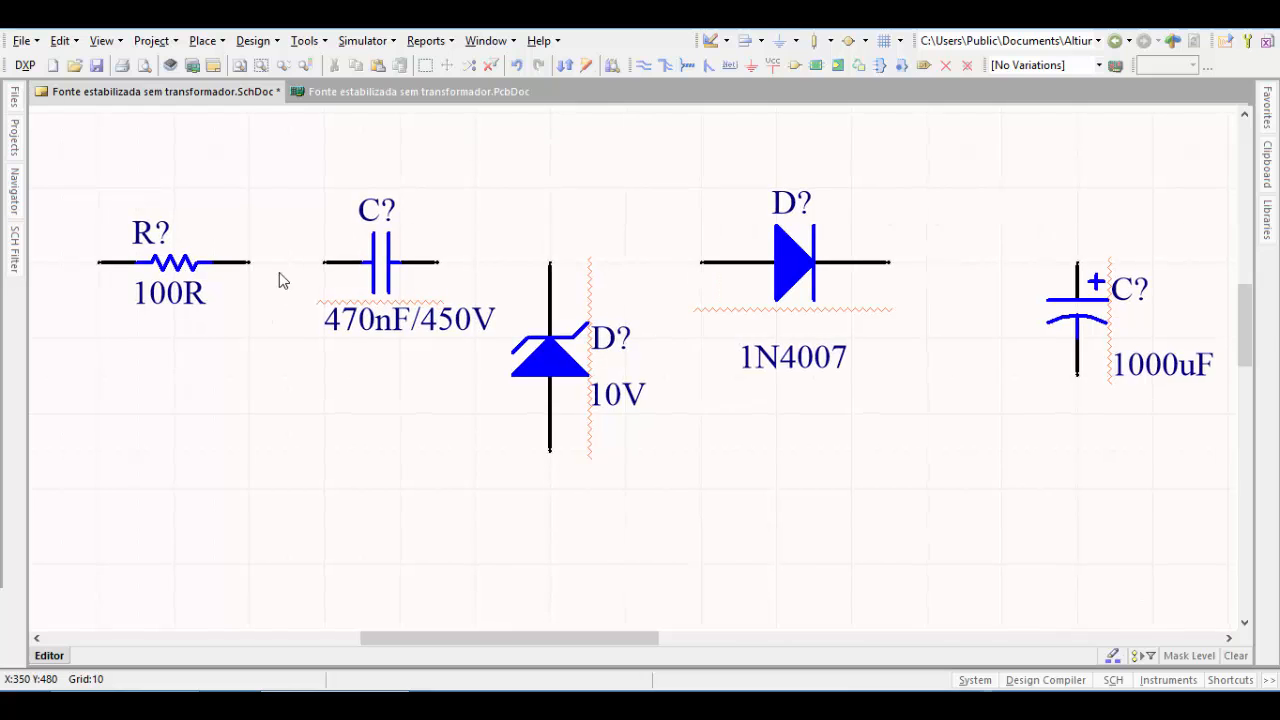
ctrl+scroll(503, 394, down, 3)
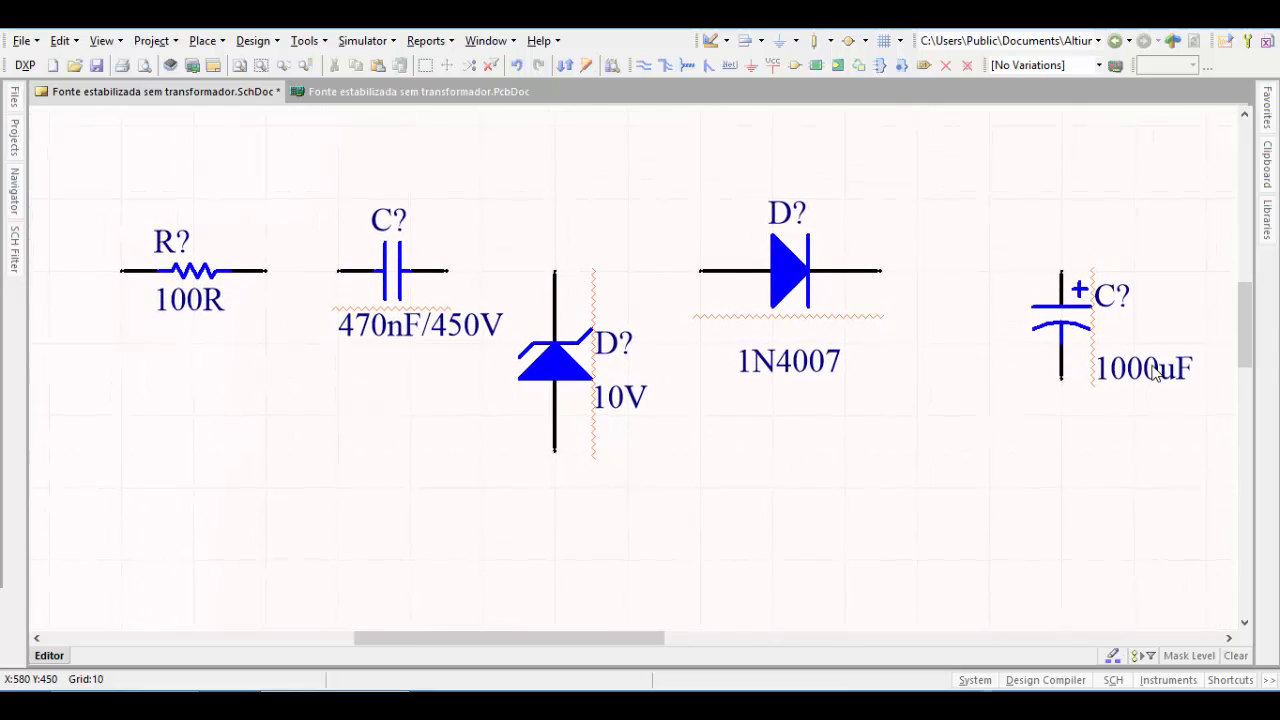
ctrl+scroll(1023, 366, down, 5)
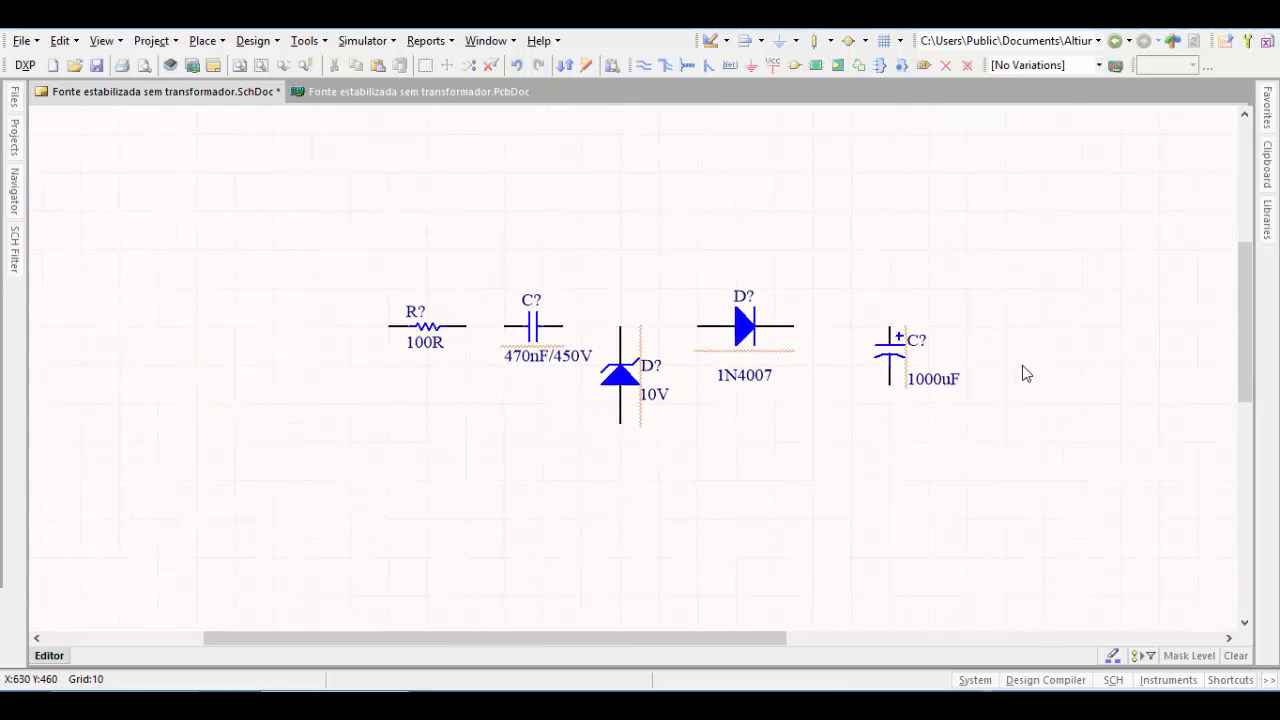
ctrl+scroll(1022, 375, up, 4)
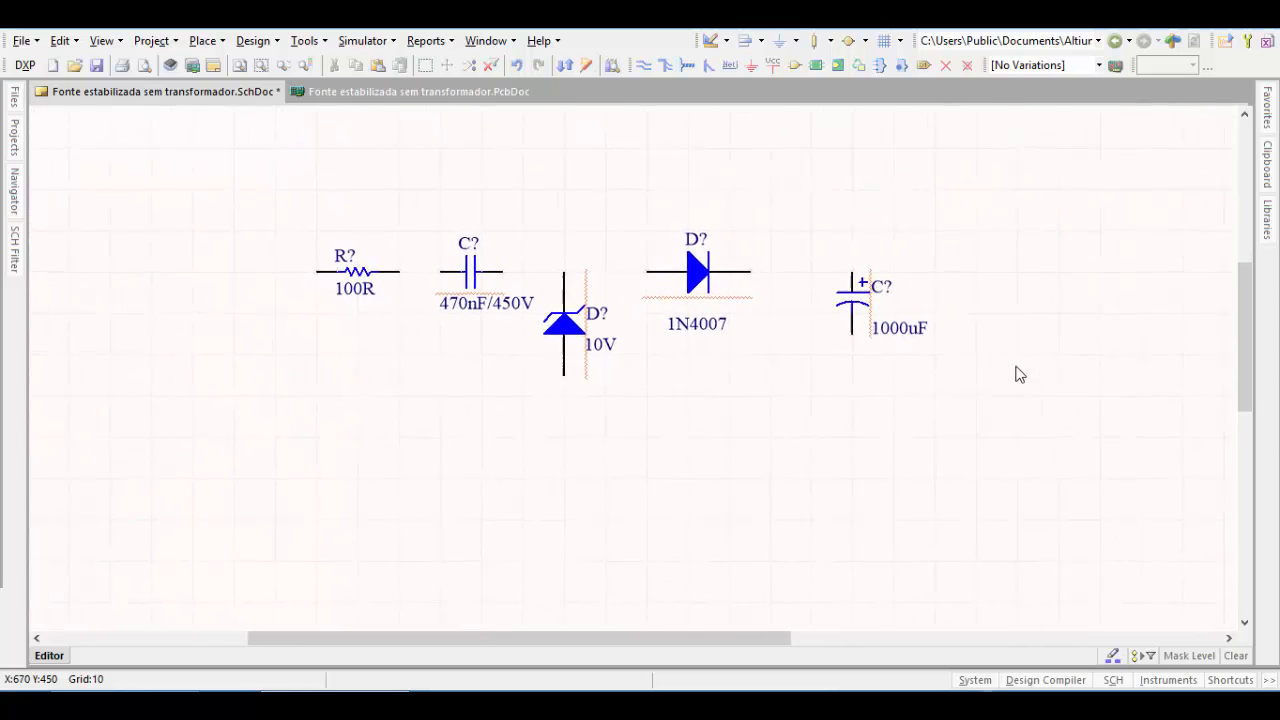
scroll(1019, 374, left, 2)
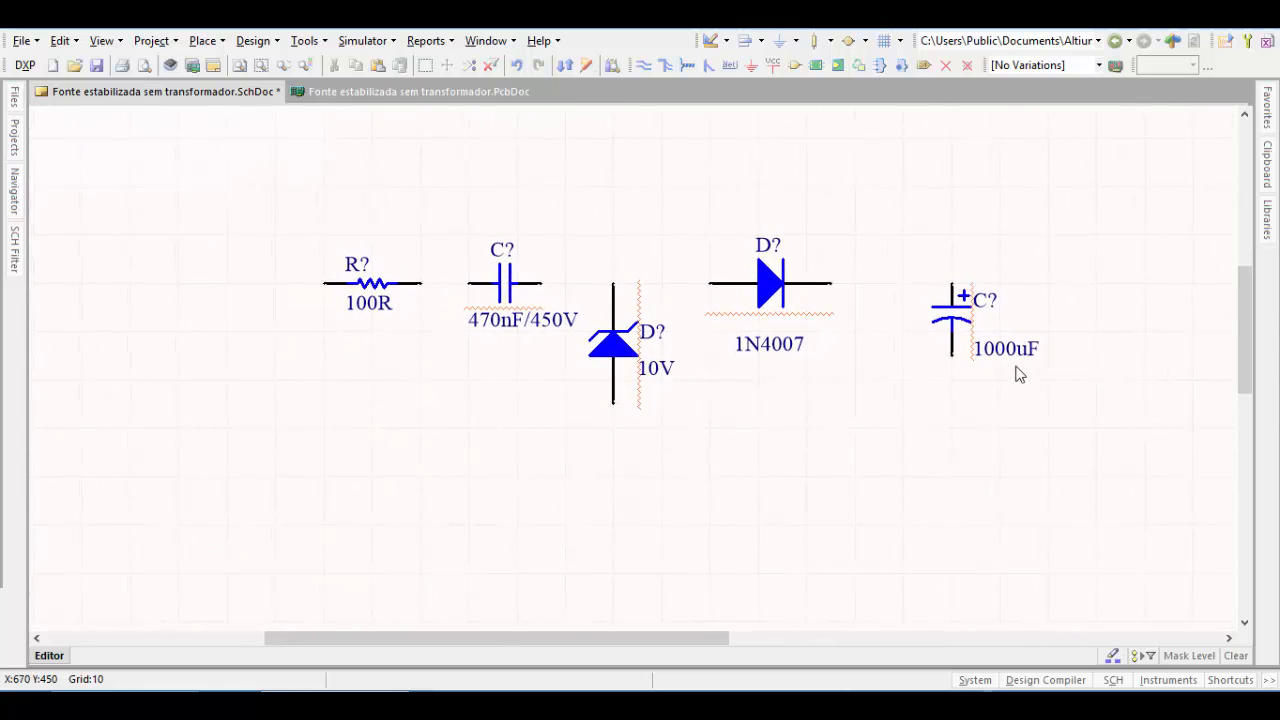
ctrl+scroll(1019, 374, up, 2)
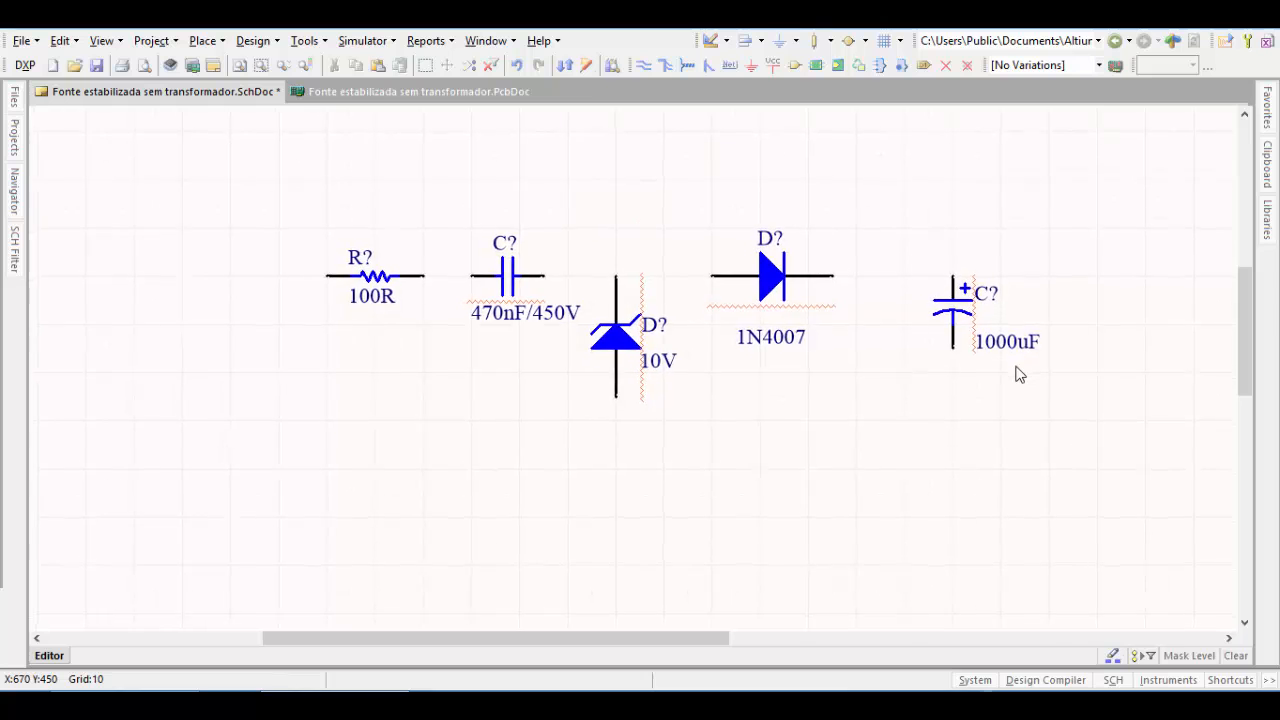
ctrl+scroll(1019, 374, down, 2)
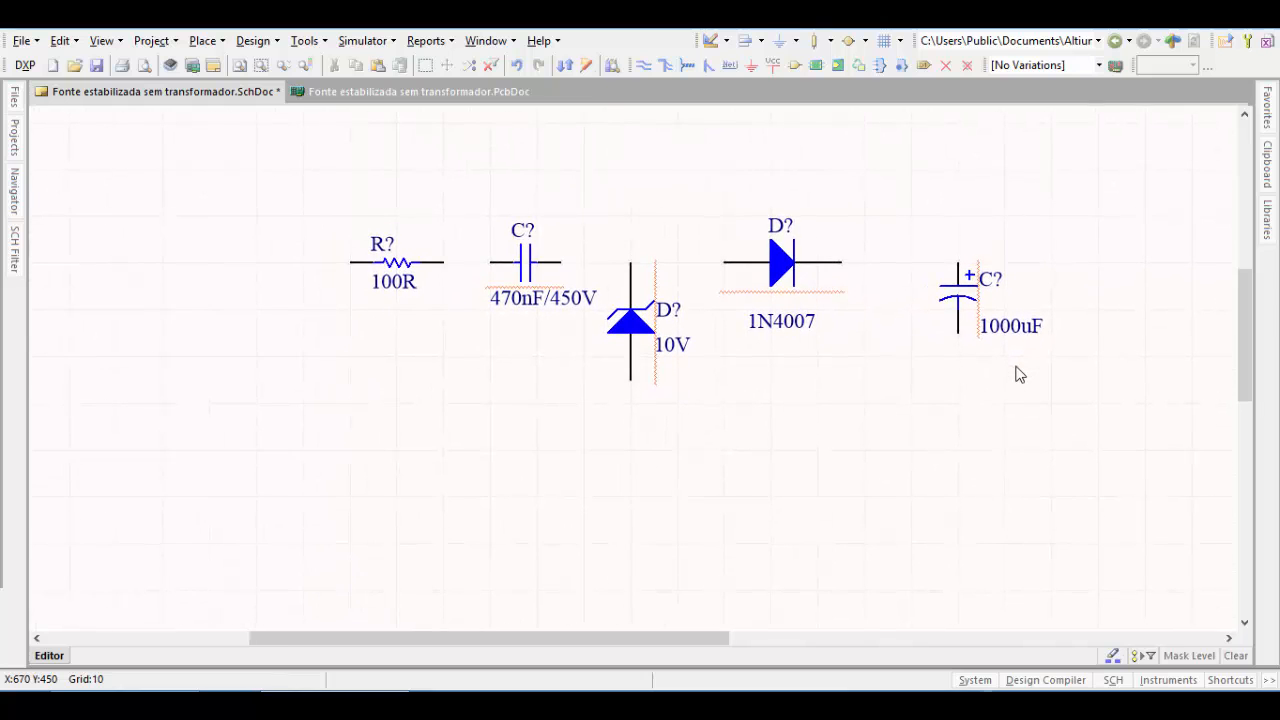